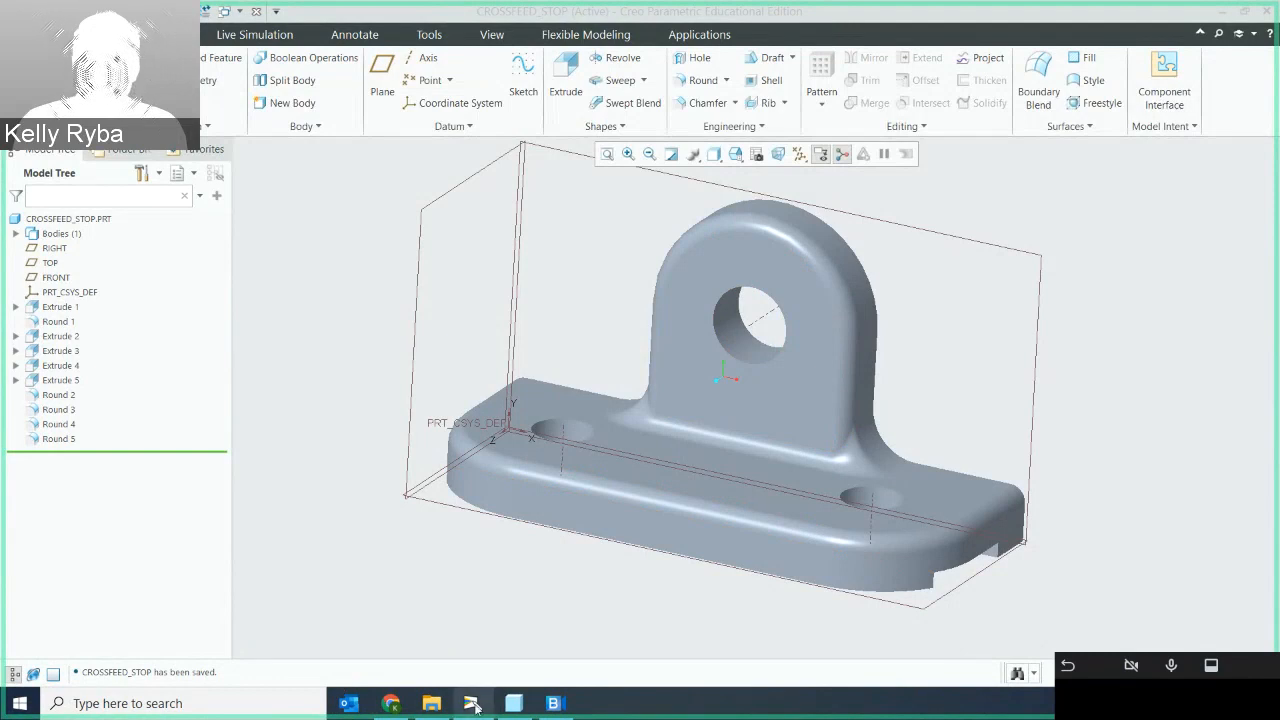
# Review the Figure 4-91 cross-feed stop drawing in the document camera viewer and return to the finished CROSSFEED_STOP model in Creo
pyautogui.click(472, 703)
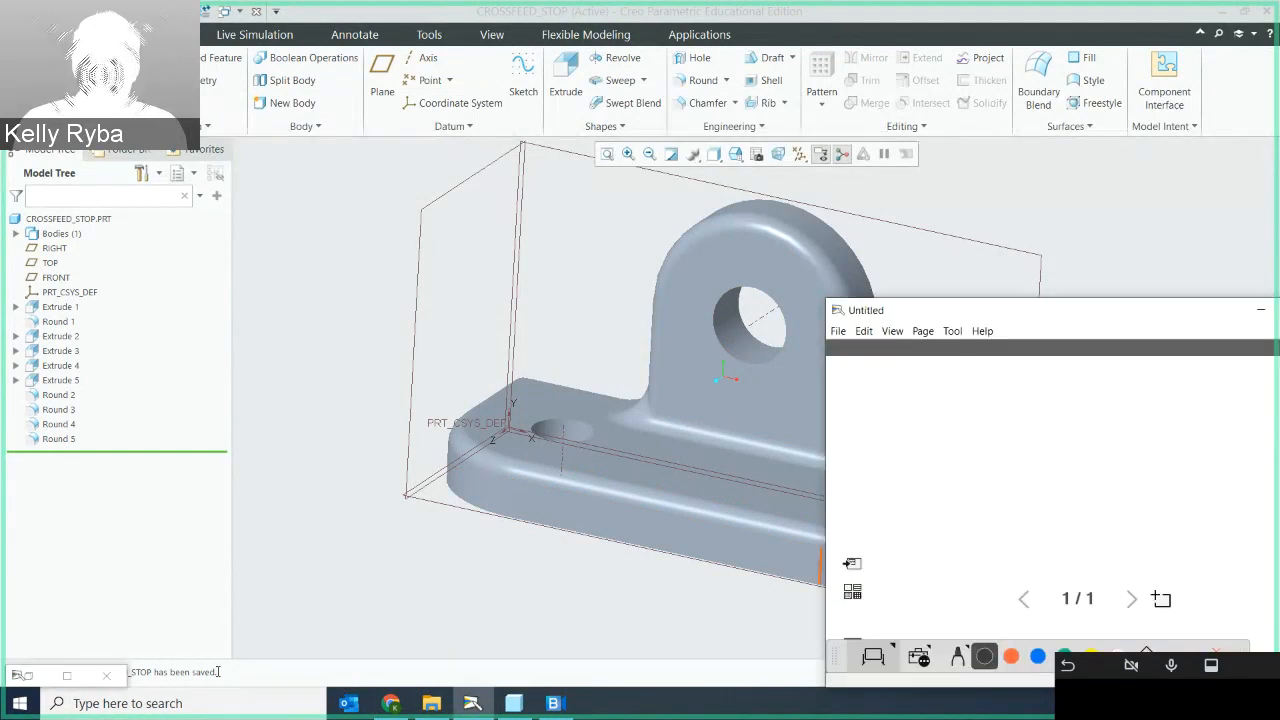
pyautogui.click(66, 675)
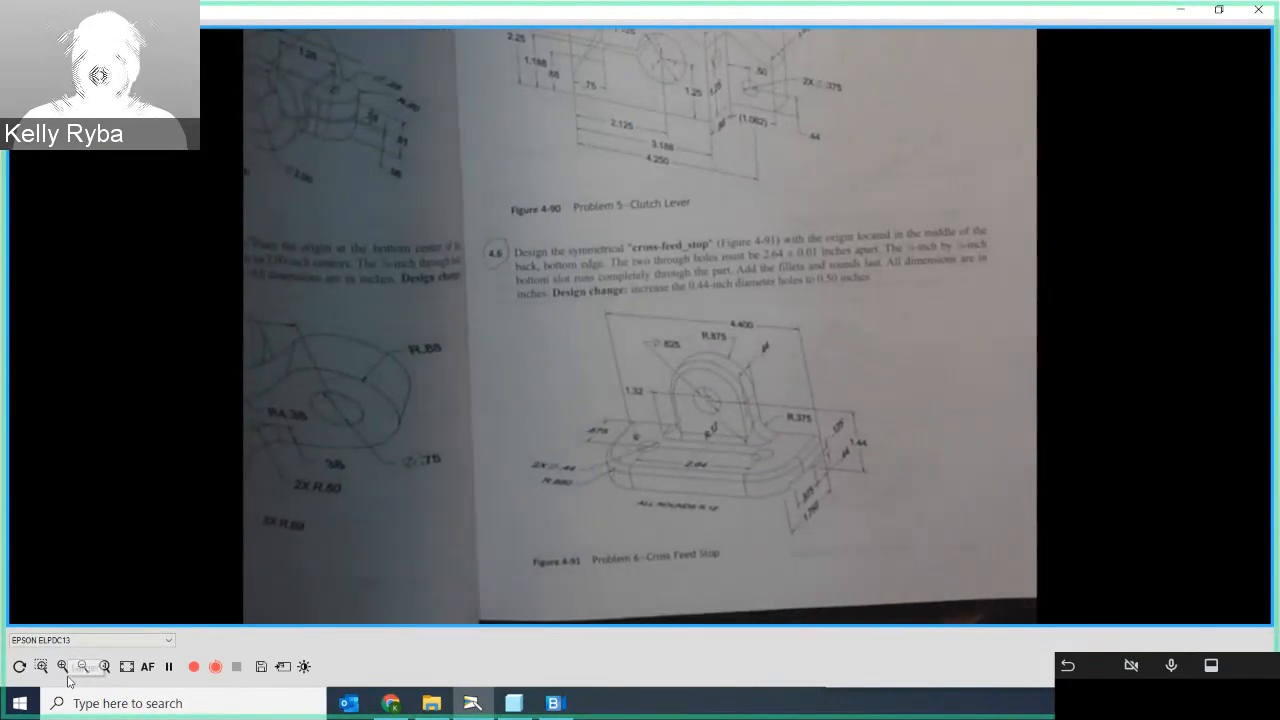
pyautogui.click(68, 678)
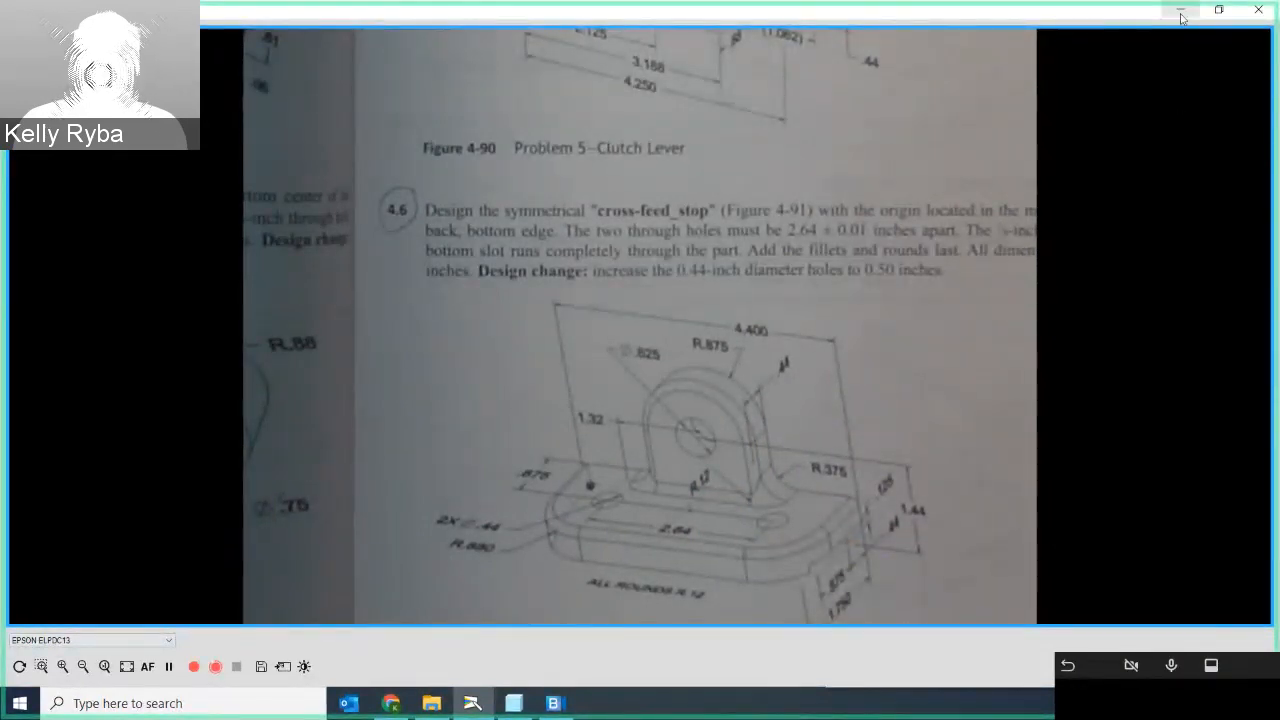
pyautogui.click(1181, 17)
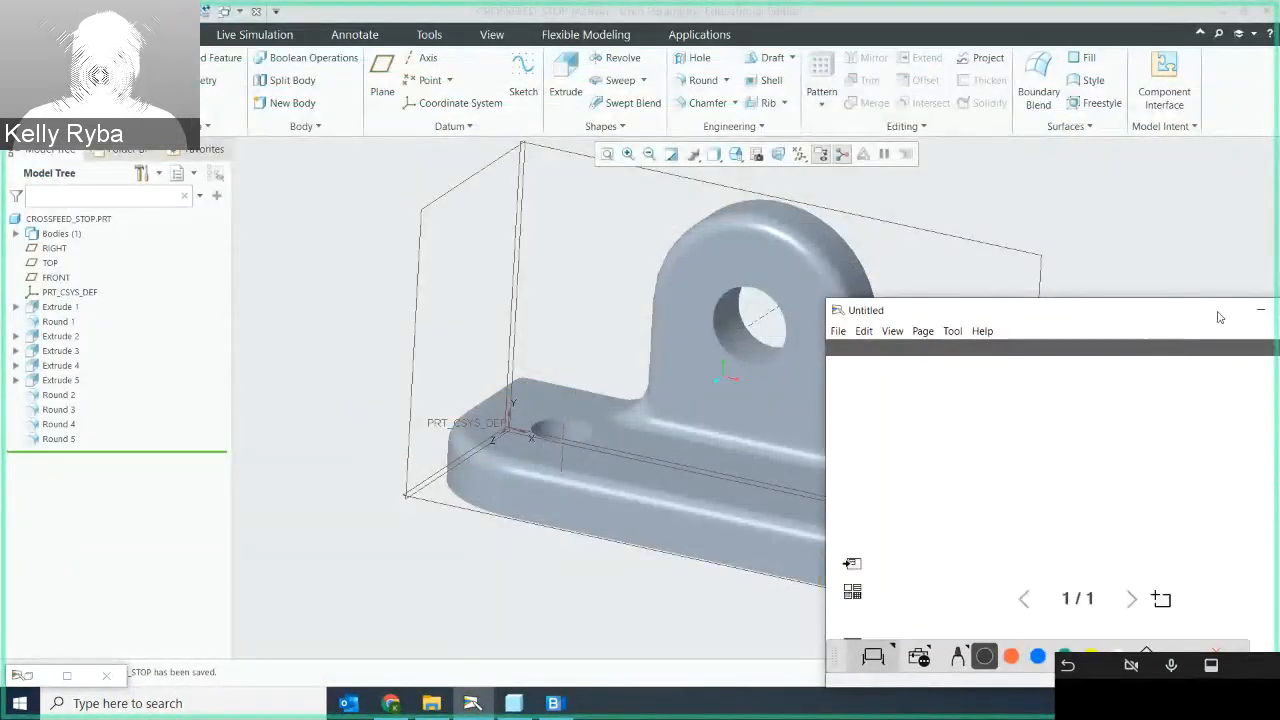
pyautogui.click(1261, 311)
pyautogui.moveTo(765, 340)
pyautogui.mouseDown(button='middle')
pyautogui.moveTo(774, 320)
pyautogui.moveTo(792, 356)
pyautogui.mouseUp(button='middle')
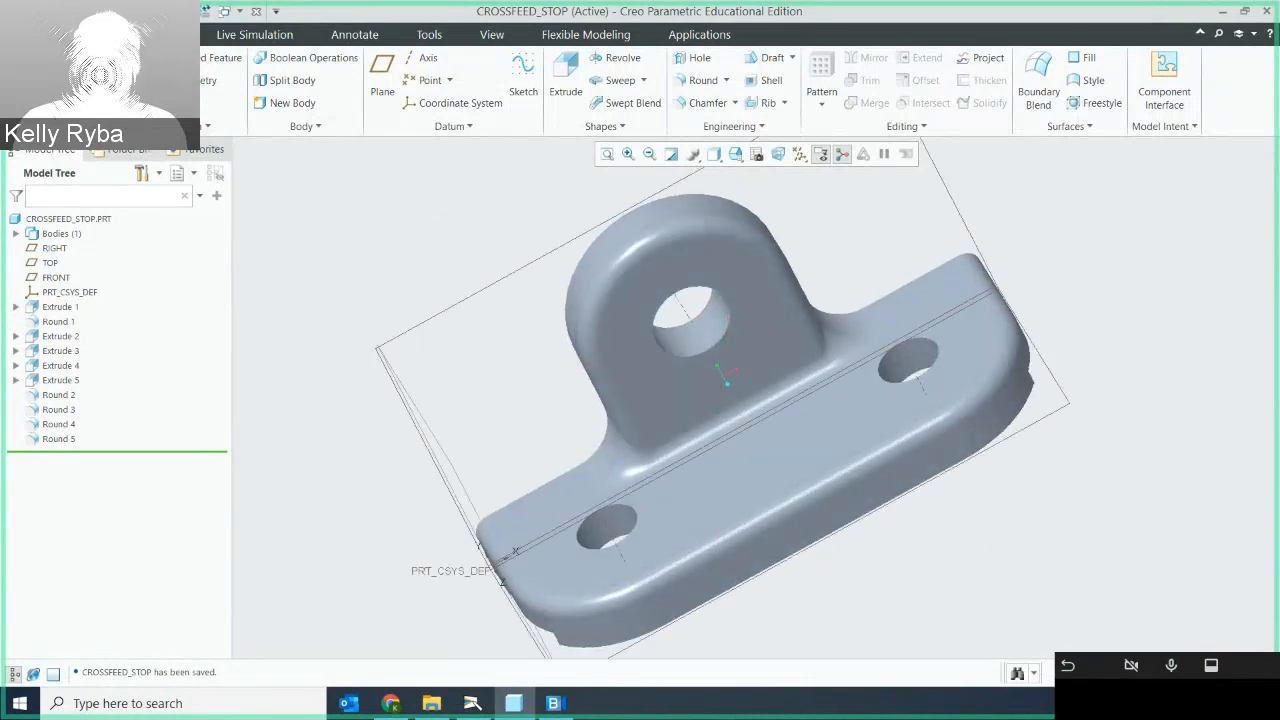
# Create a new solid part named CROSSFEED_STOP2 with the default template and maximize its window
pyautogui.click(29, 35)
pyautogui.click(42, 67)
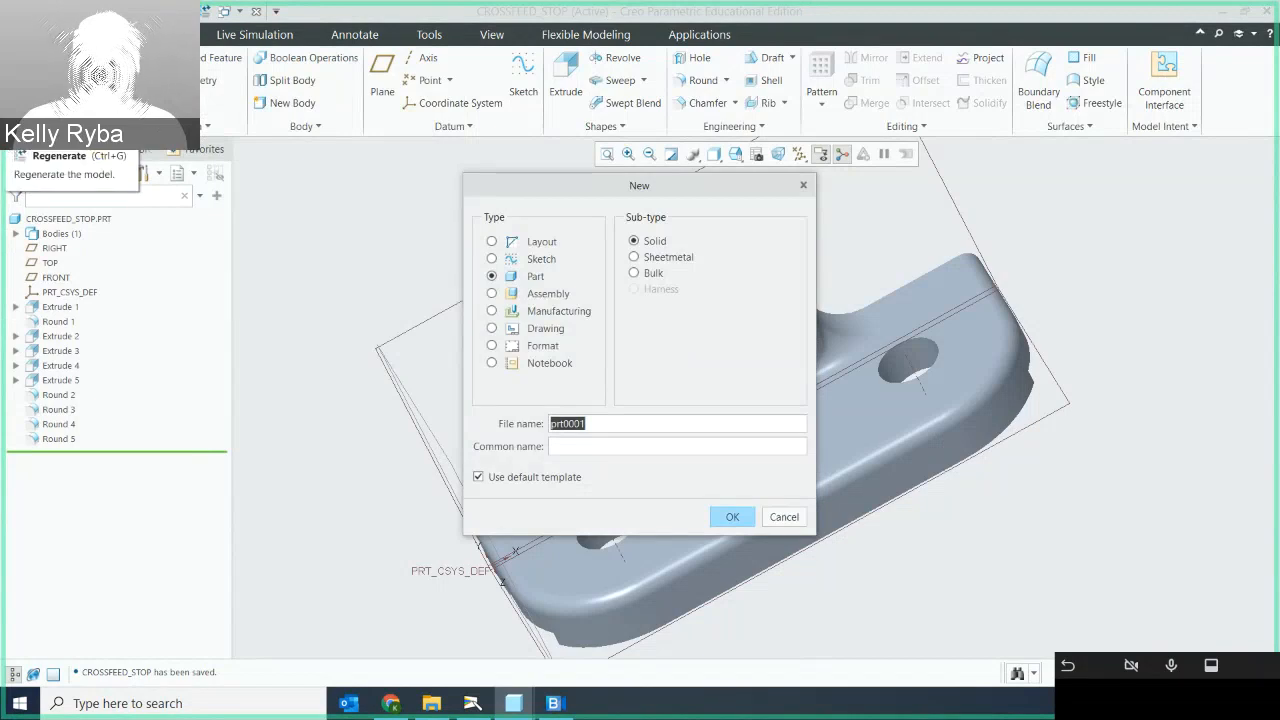
pyautogui.write('CROSSFEED_STOP2')
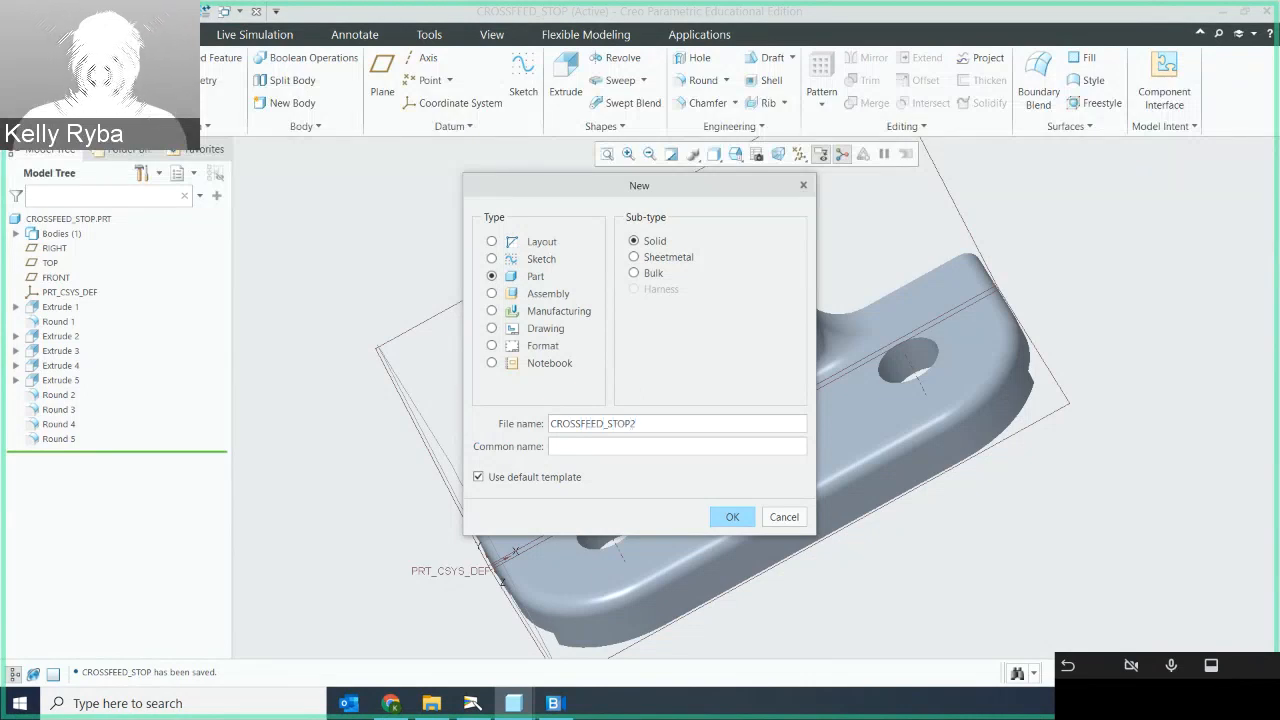
pyautogui.click(732, 518)
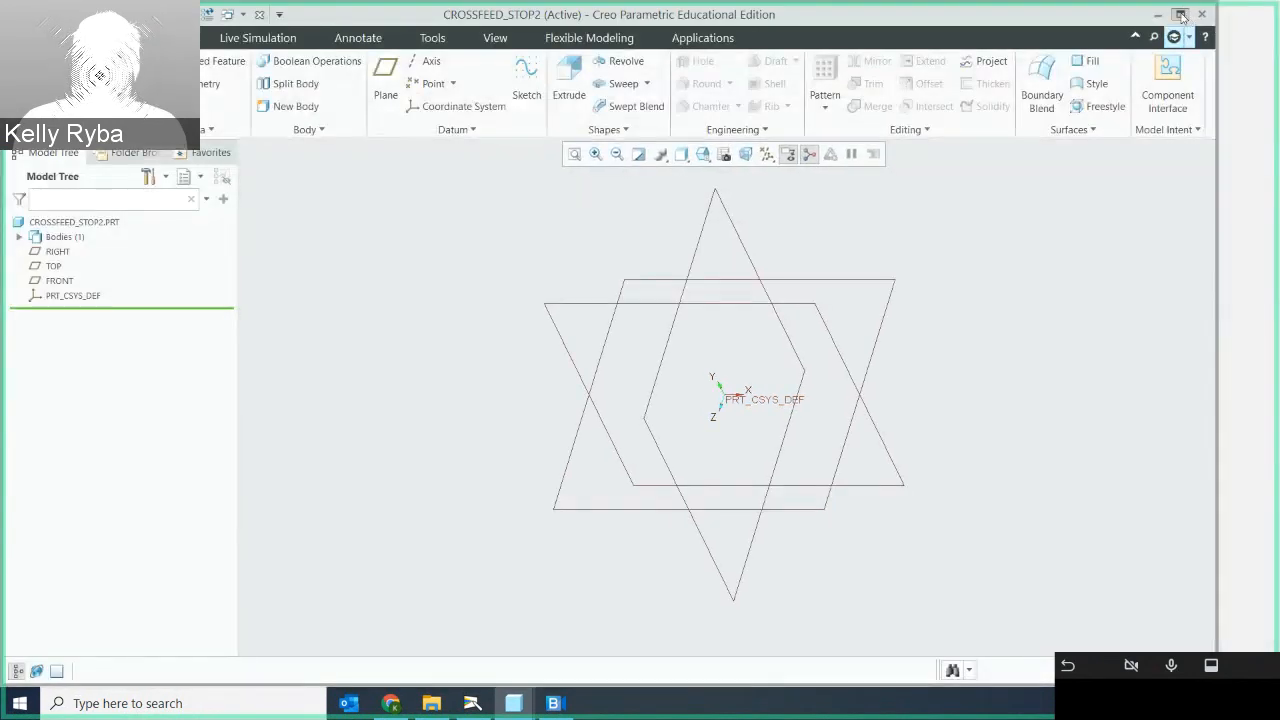
pyautogui.click(1181, 15)
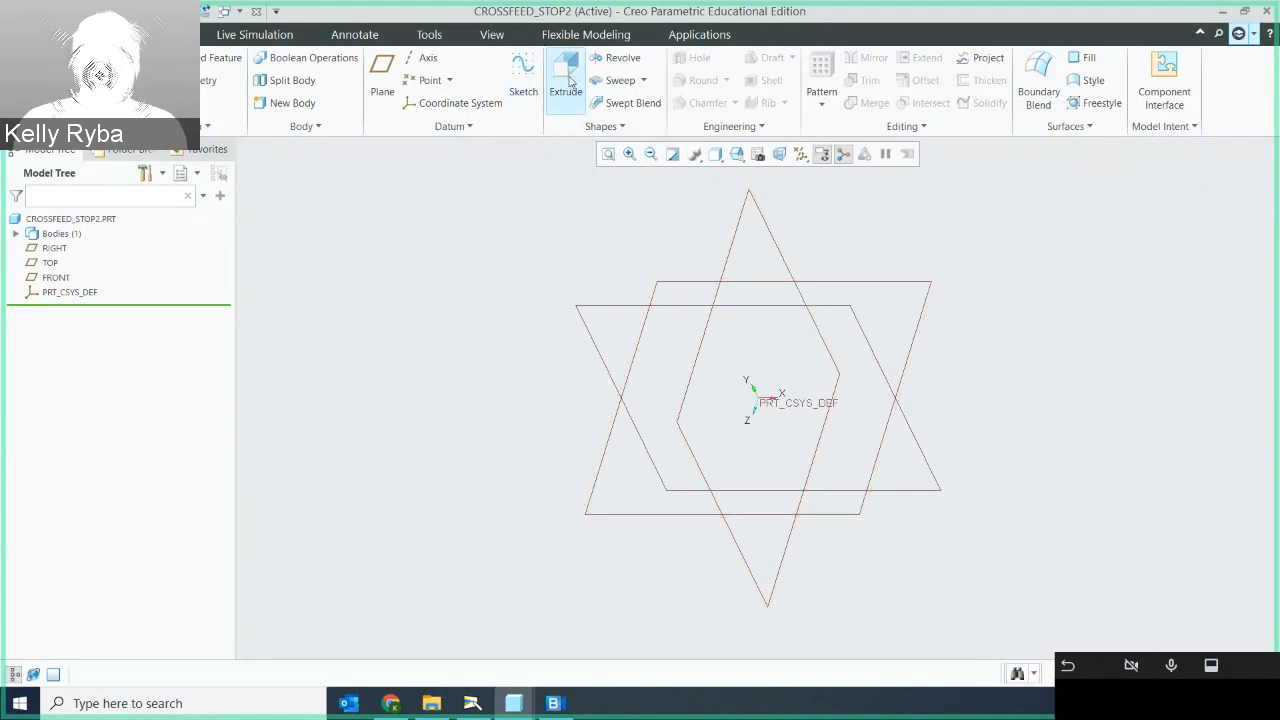
# Start an Extrude feature with an internal sketch on the TOP plane and orient the view parallel to the sketch
pyautogui.click(566, 80)
pyautogui.click(128, 127)
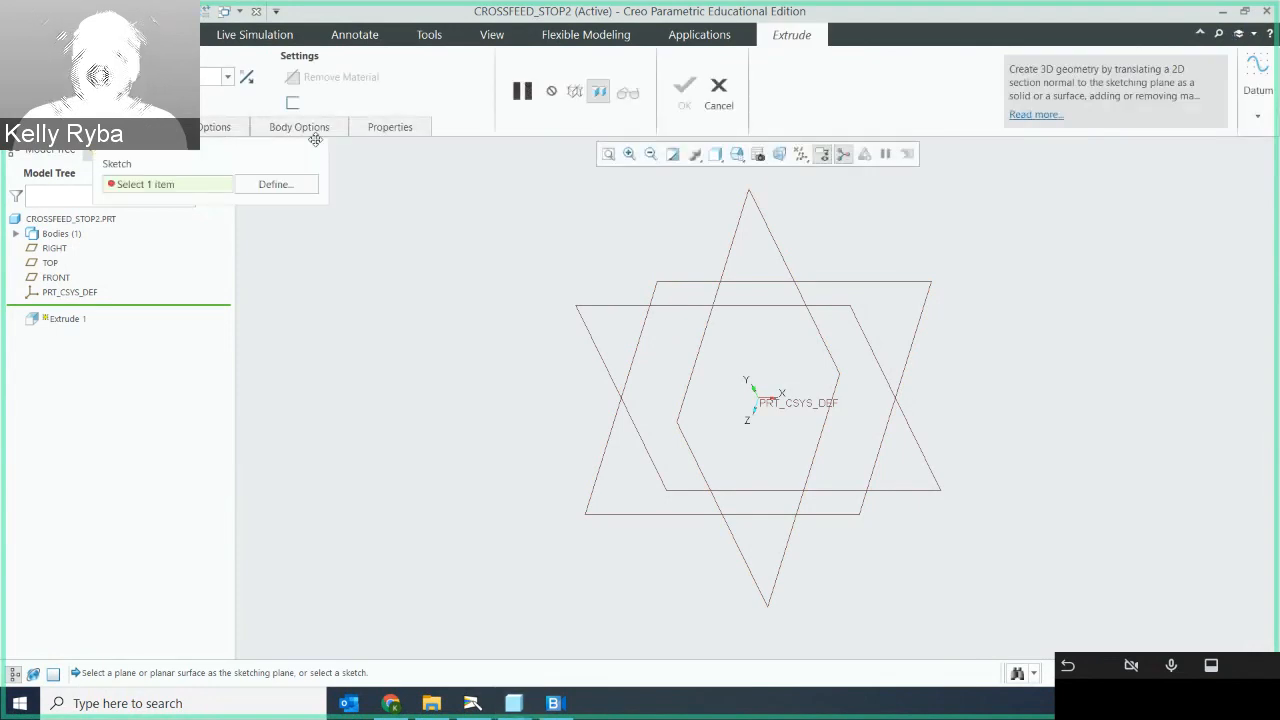
pyautogui.click(298, 186)
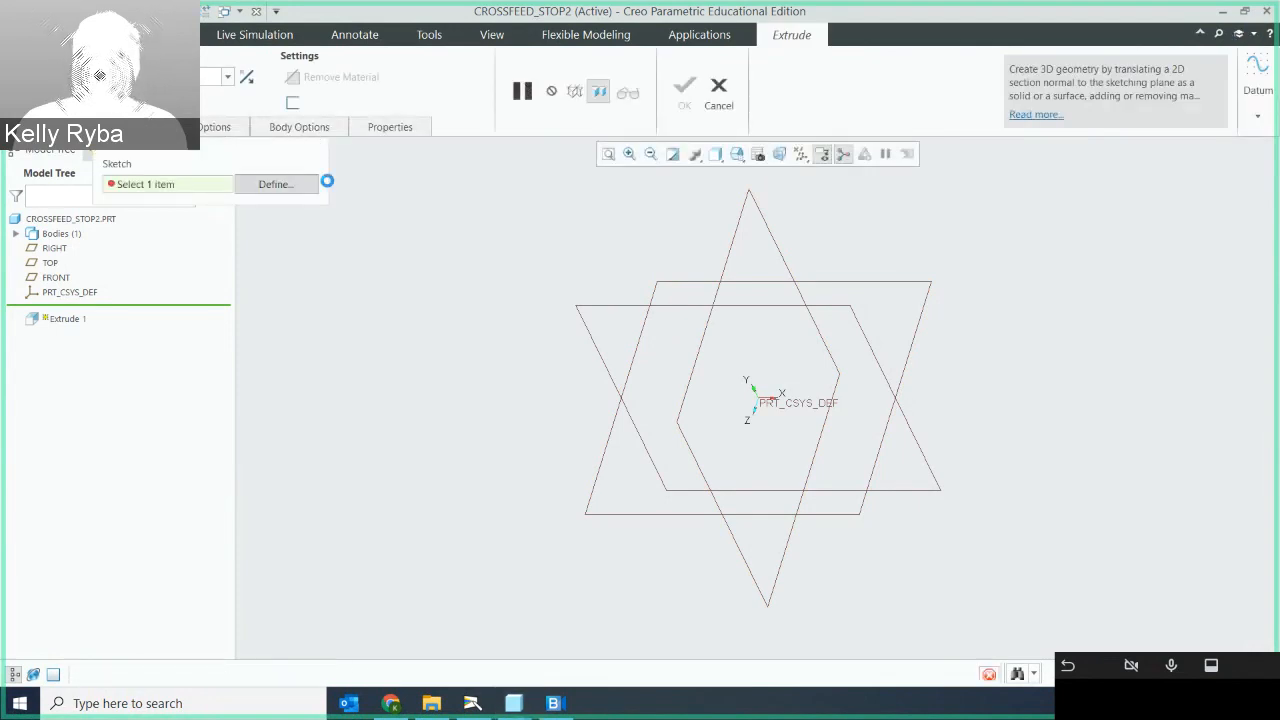
pyautogui.click(678, 287)
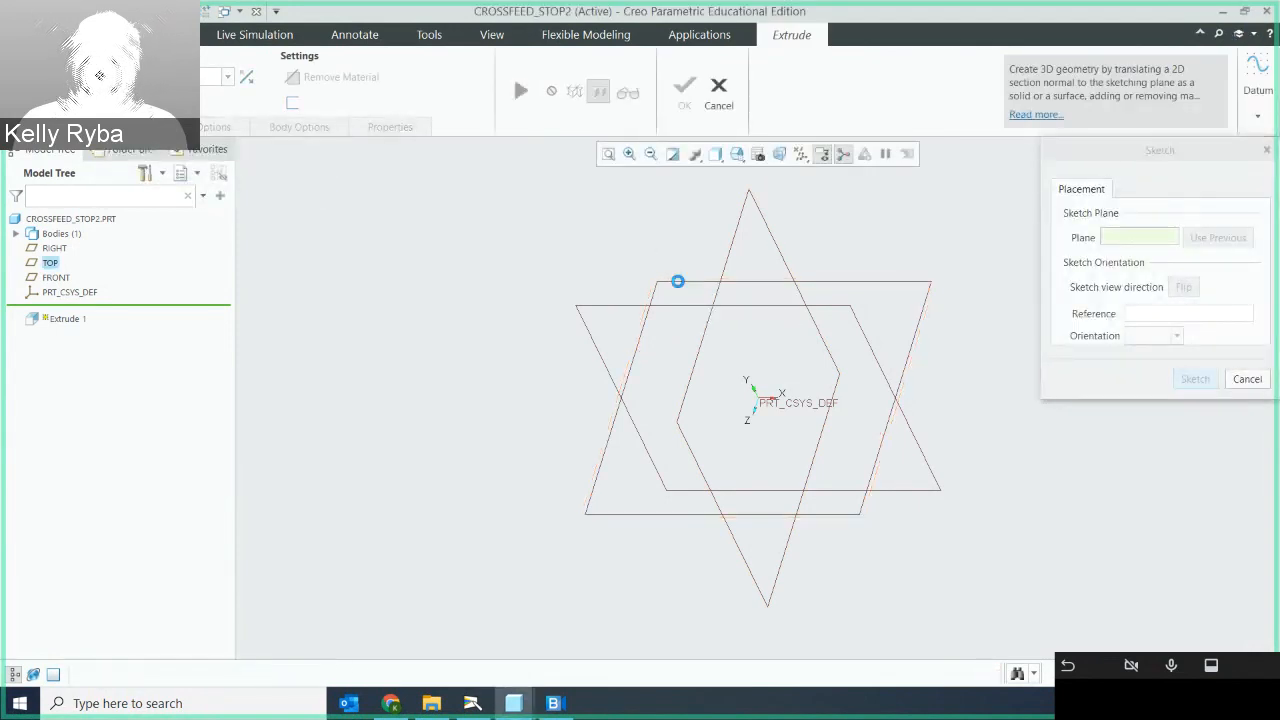
pyautogui.click(1196, 379)
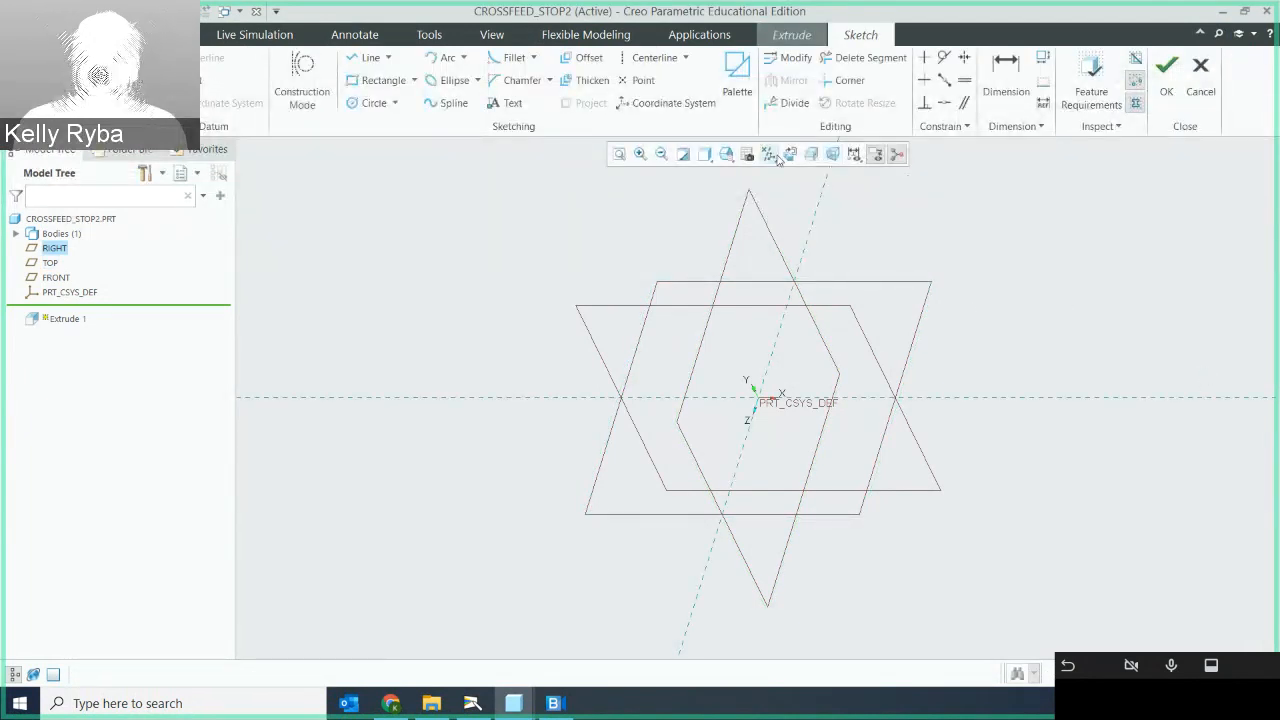
pyautogui.click(789, 155)
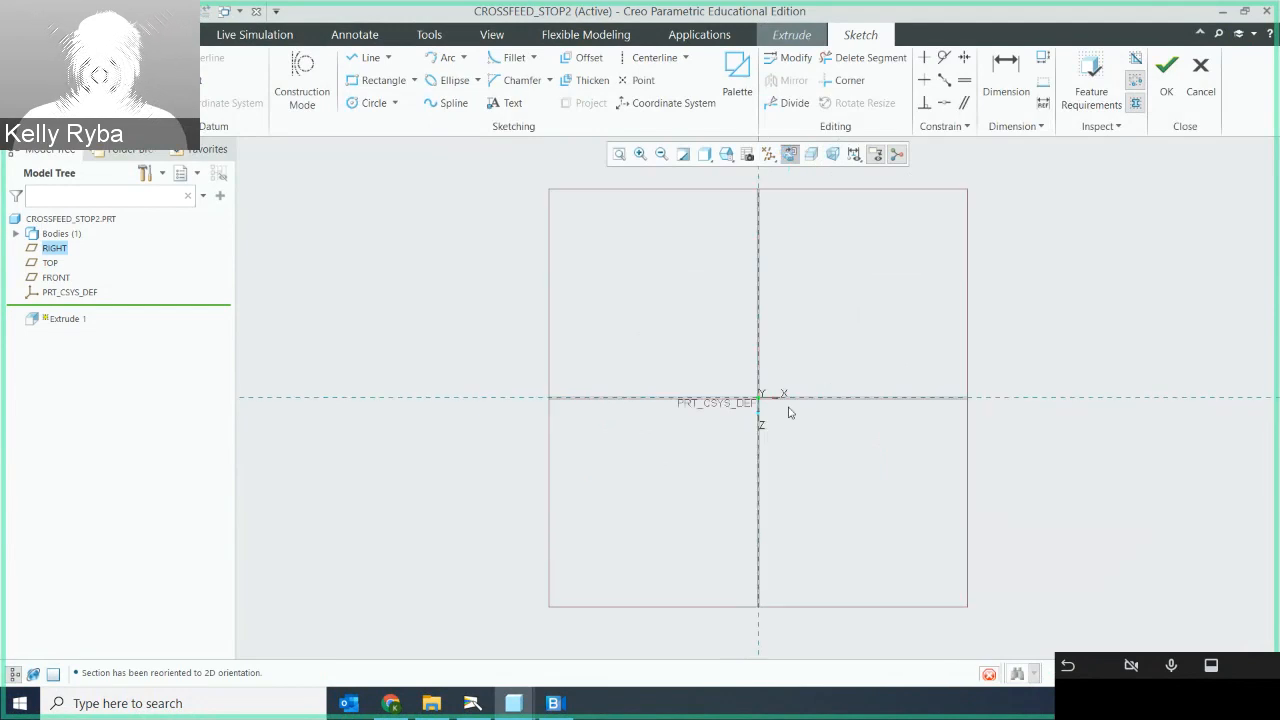
# Sketch a closed rectangle of lines about 19.29 wide and 7.78 high, with its upper-left corner on the origin
pyautogui.scroll(5, 785, 417)
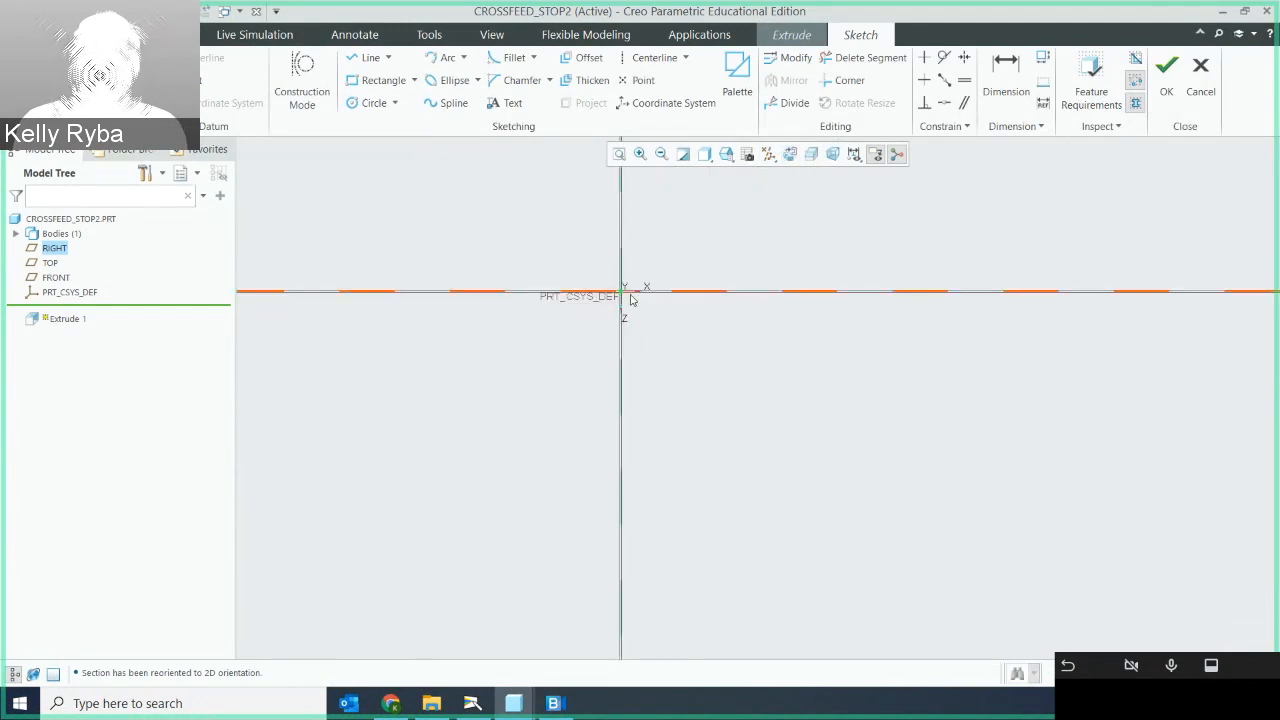
pyautogui.scroll(2, 630, 298)
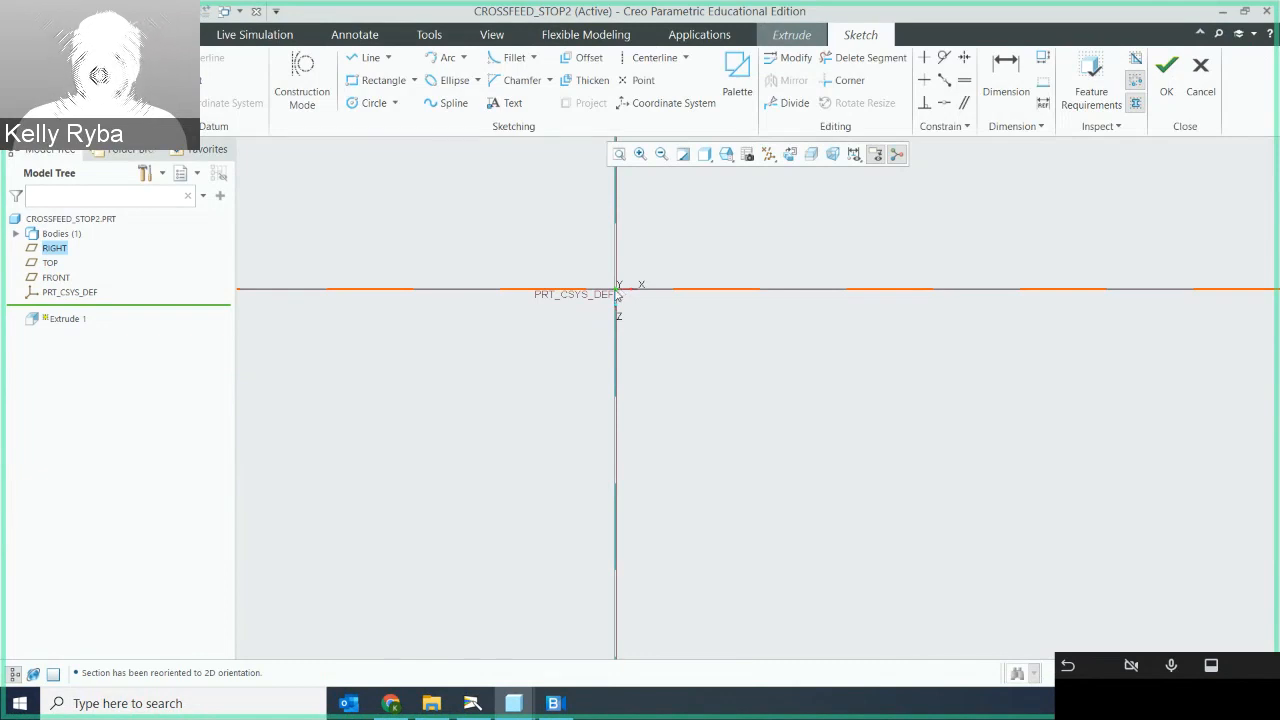
pyautogui.click(370, 57)
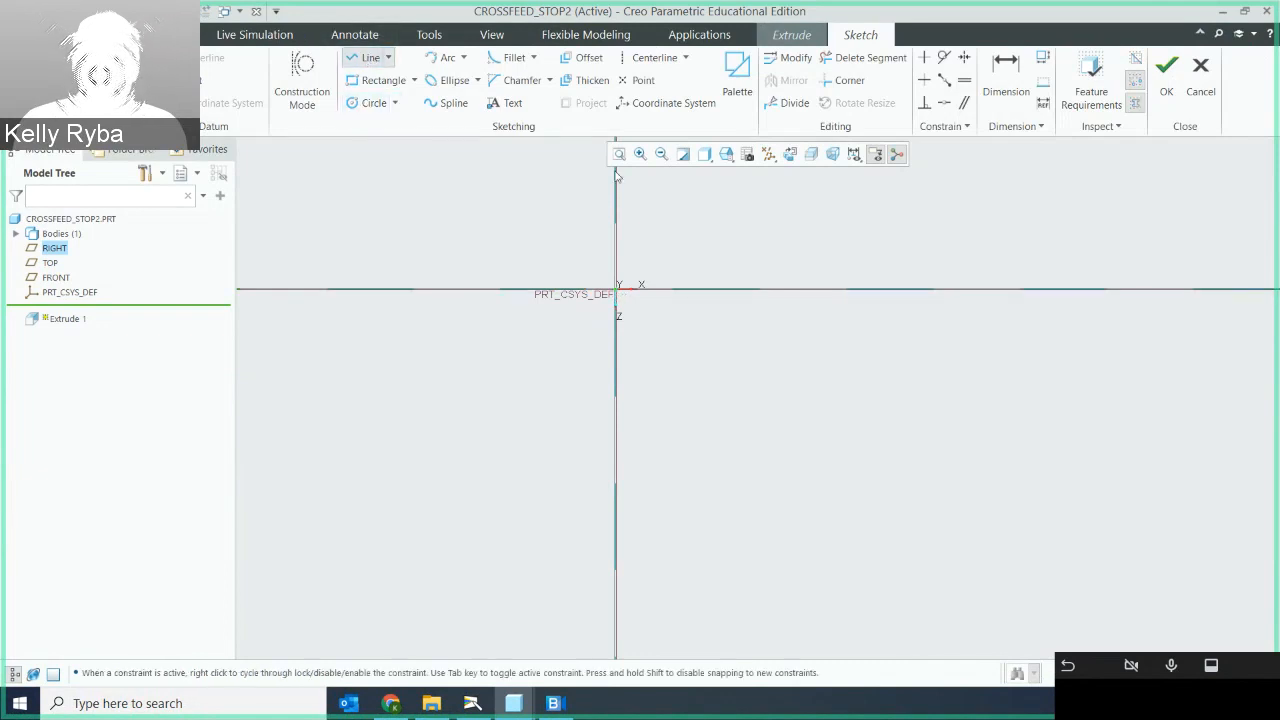
pyautogui.click(616, 290)
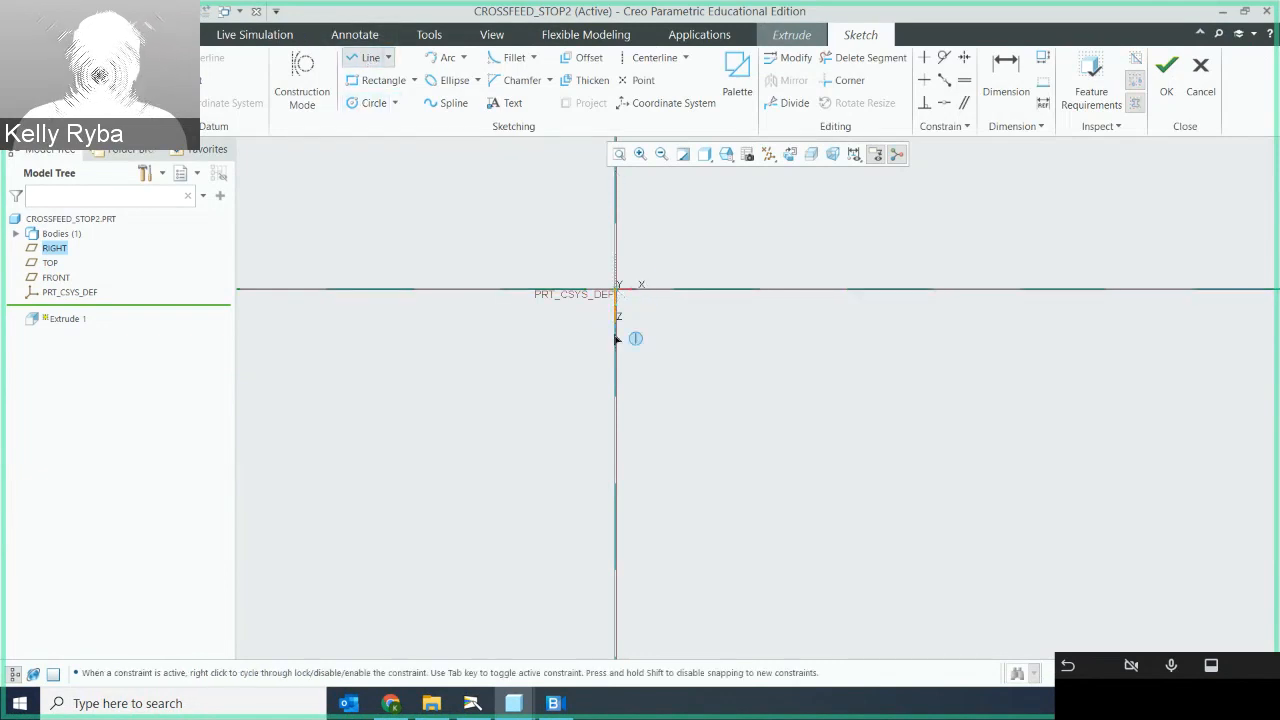
pyautogui.click(618, 405)
pyautogui.click(904, 405)
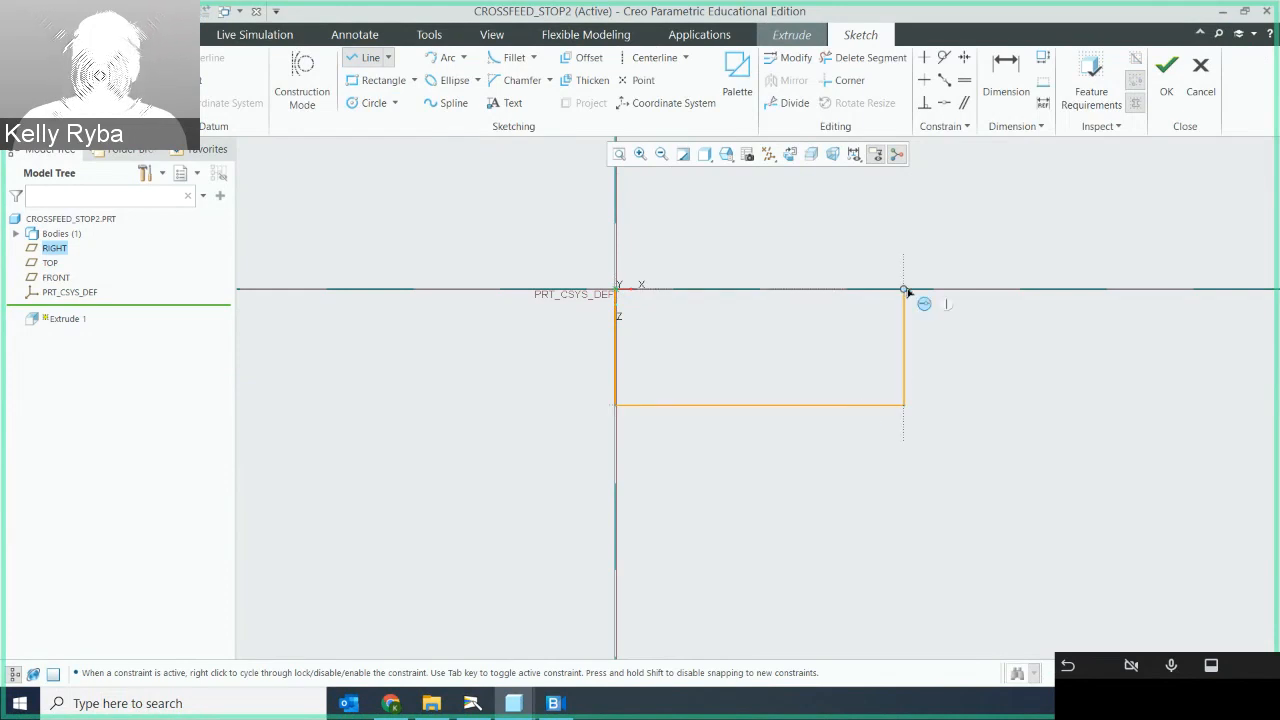
pyautogui.click(904, 290)
pyautogui.click(617, 290)
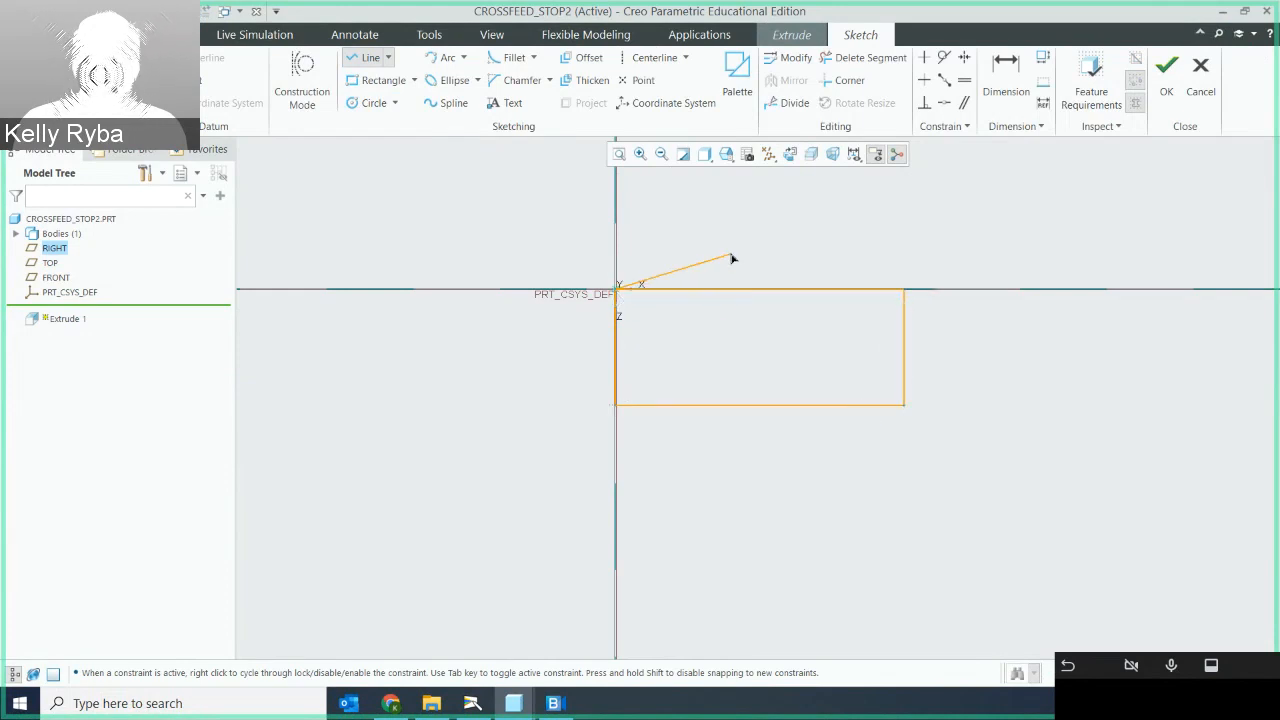
pyautogui.middleClick(728, 253)
pyautogui.middleClick(727, 253)
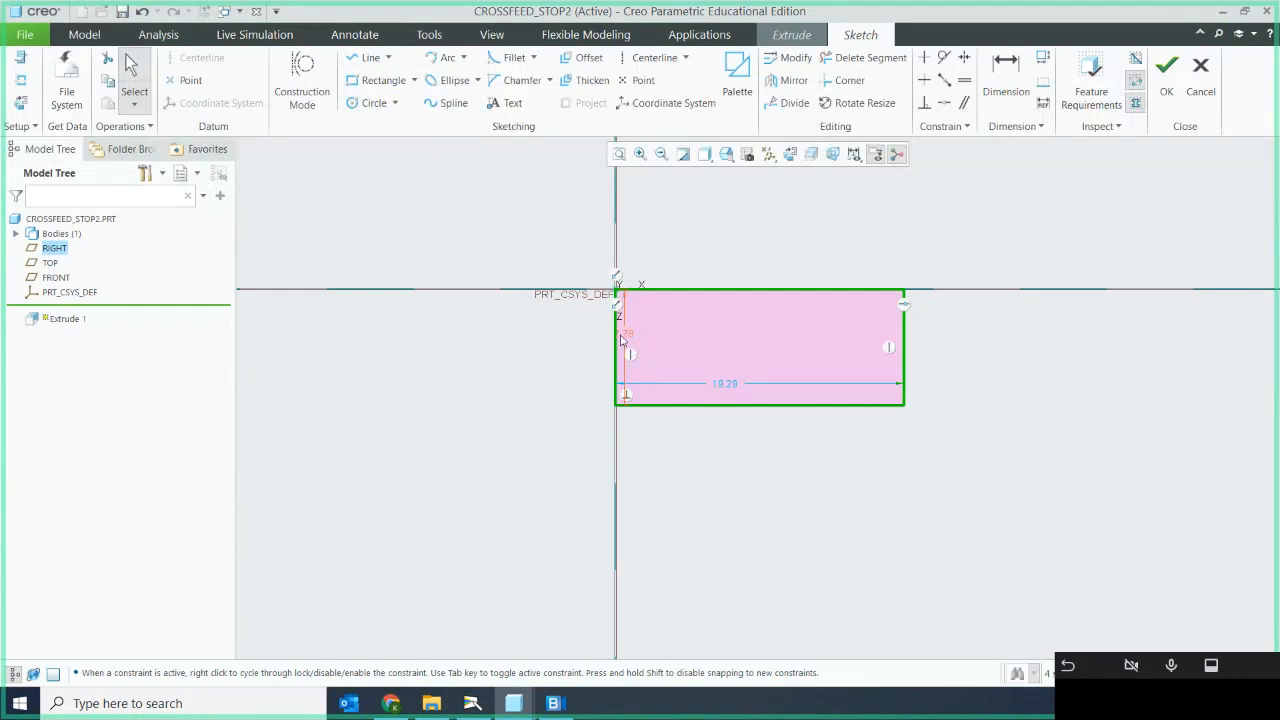
# Move both dimensions outside the rectangle and set its width to 4.4 and its height to 1.75
pyautogui.moveTo(620, 341); pyautogui.dragTo(537, 344)
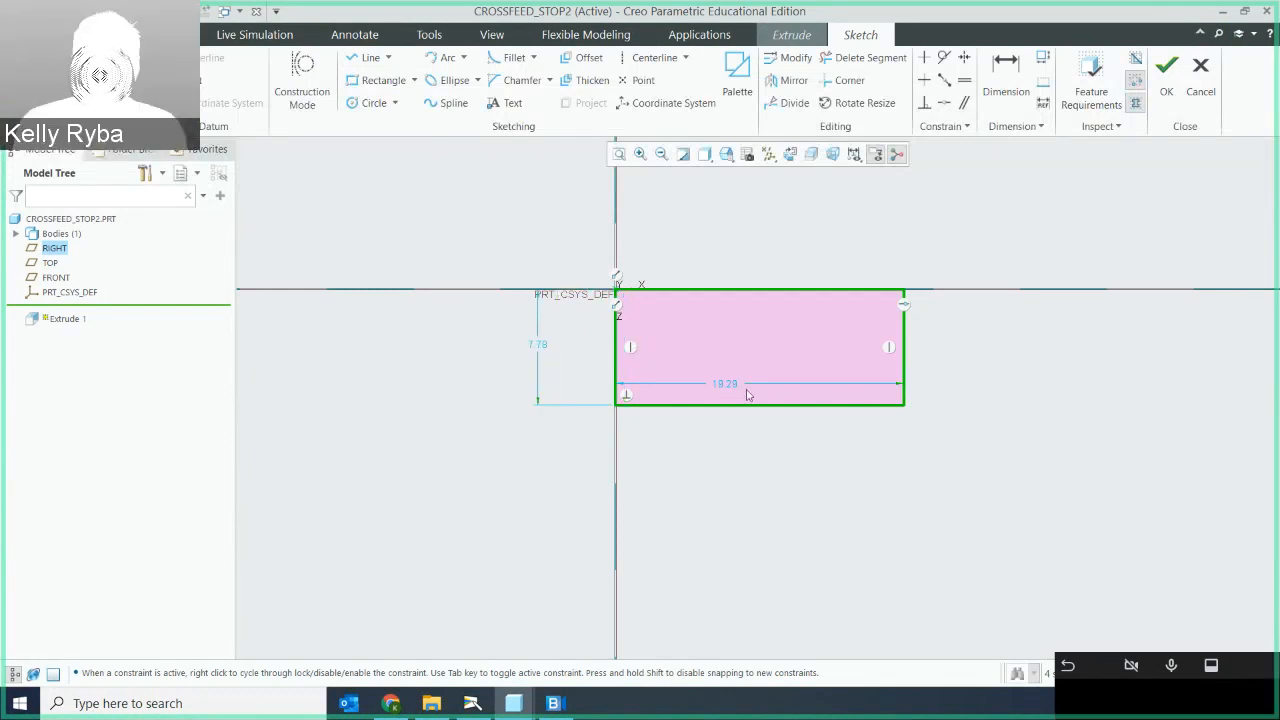
pyautogui.moveTo(728, 383); pyautogui.dragTo(729, 448)
pyautogui.doubleClick(729, 446)
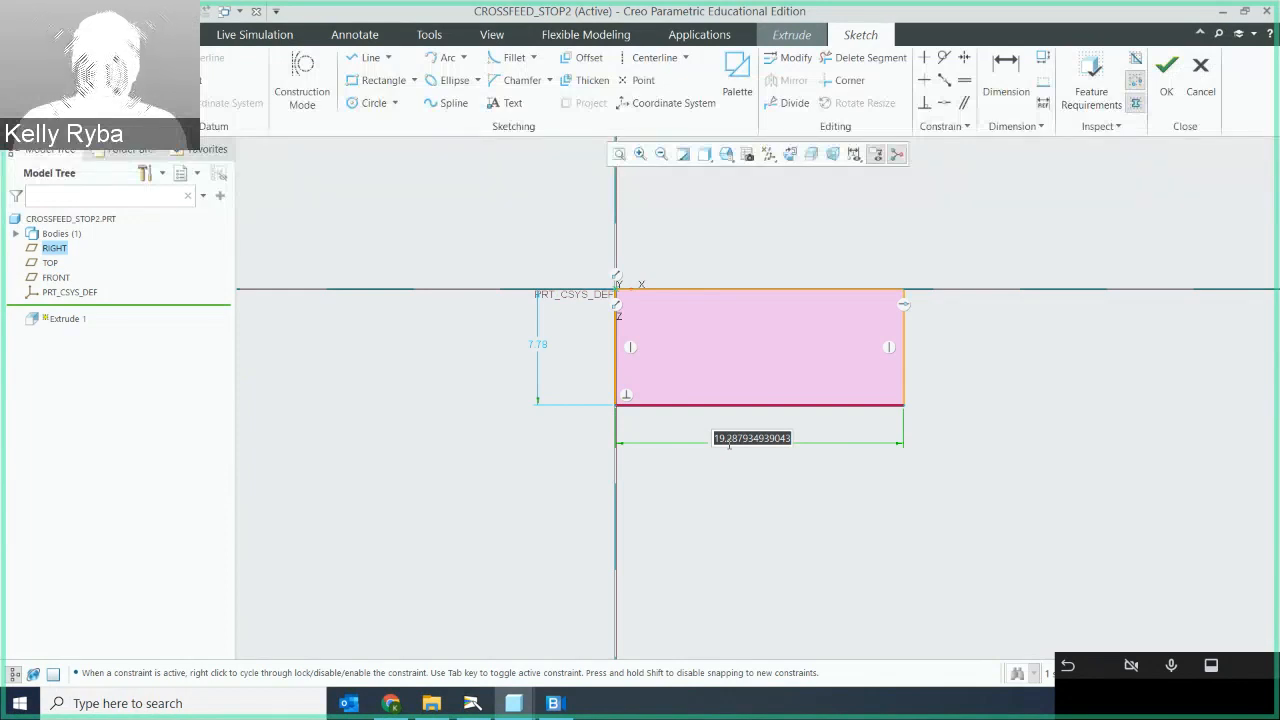
pyautogui.write('4.4')
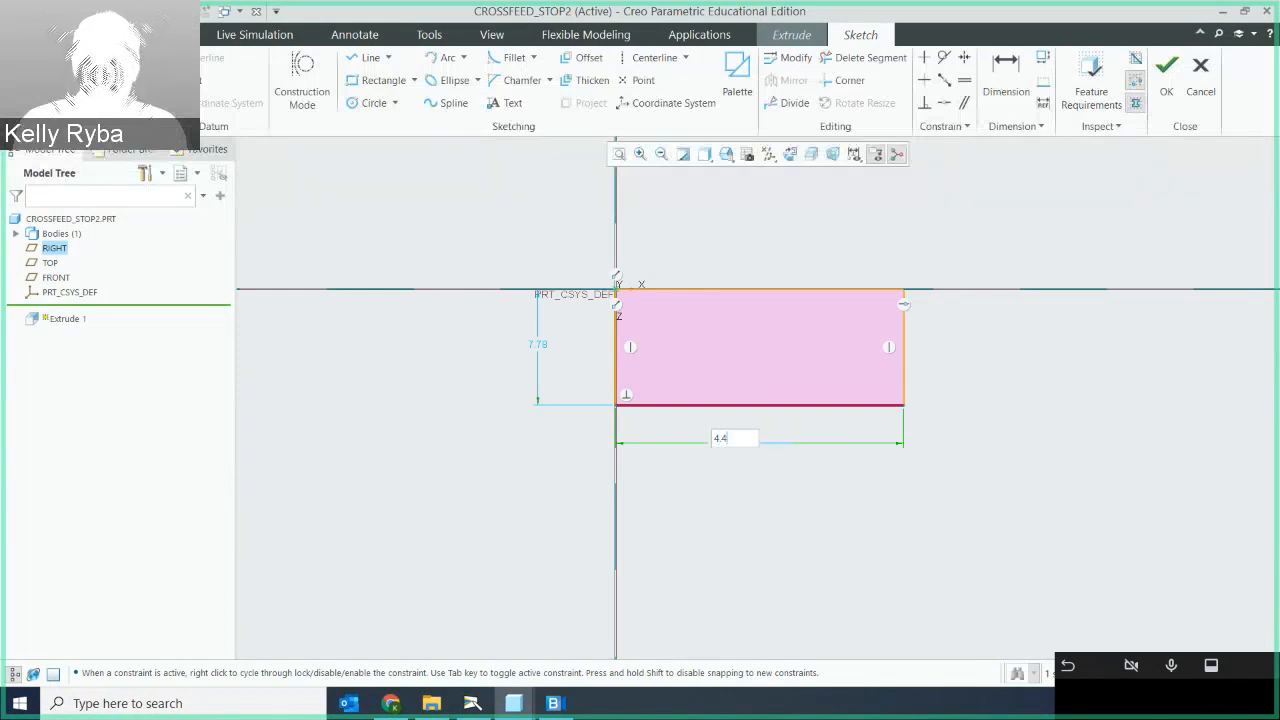
pyautogui.press('Return')
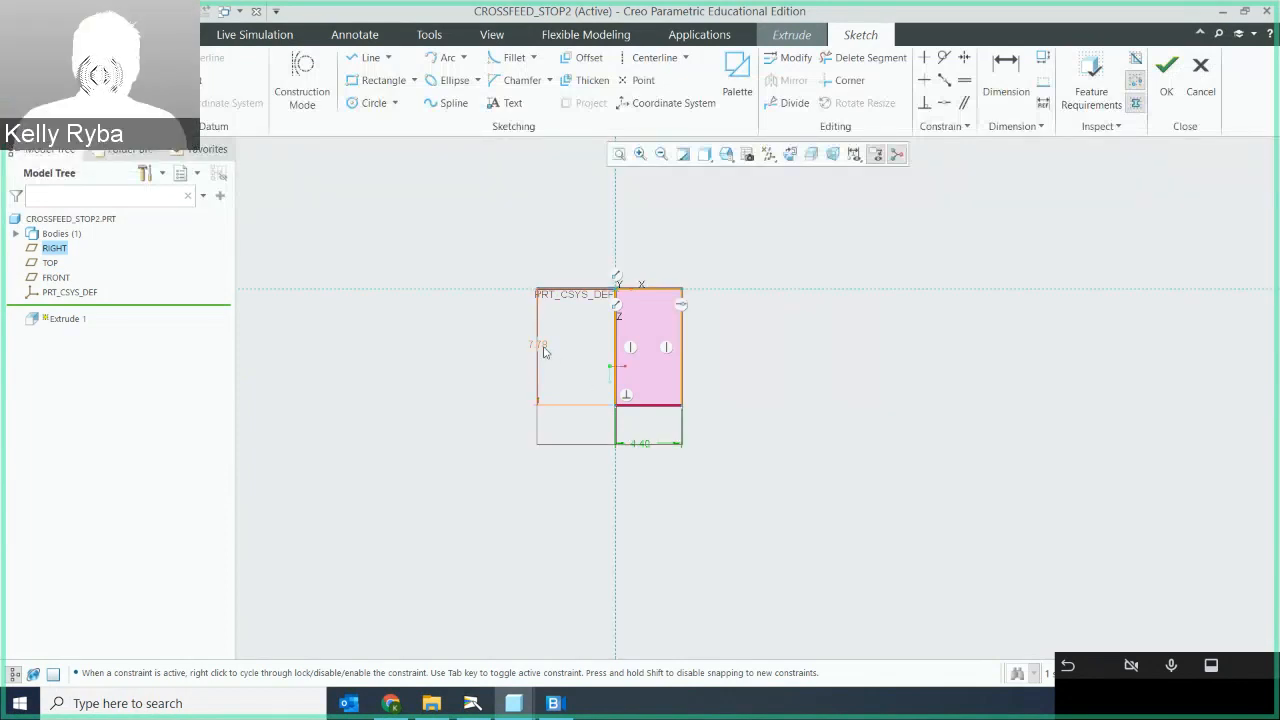
pyautogui.doubleClick(545, 352)
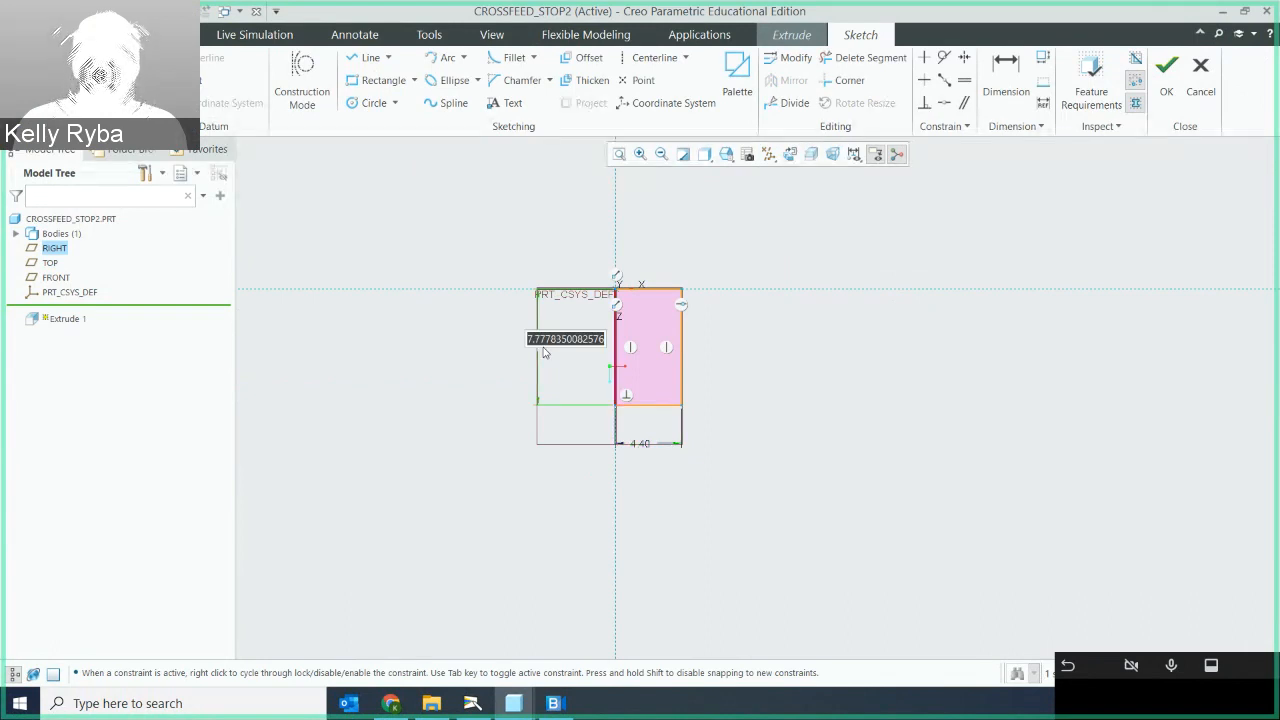
pyautogui.write('1.75')
pyautogui.press('Return')
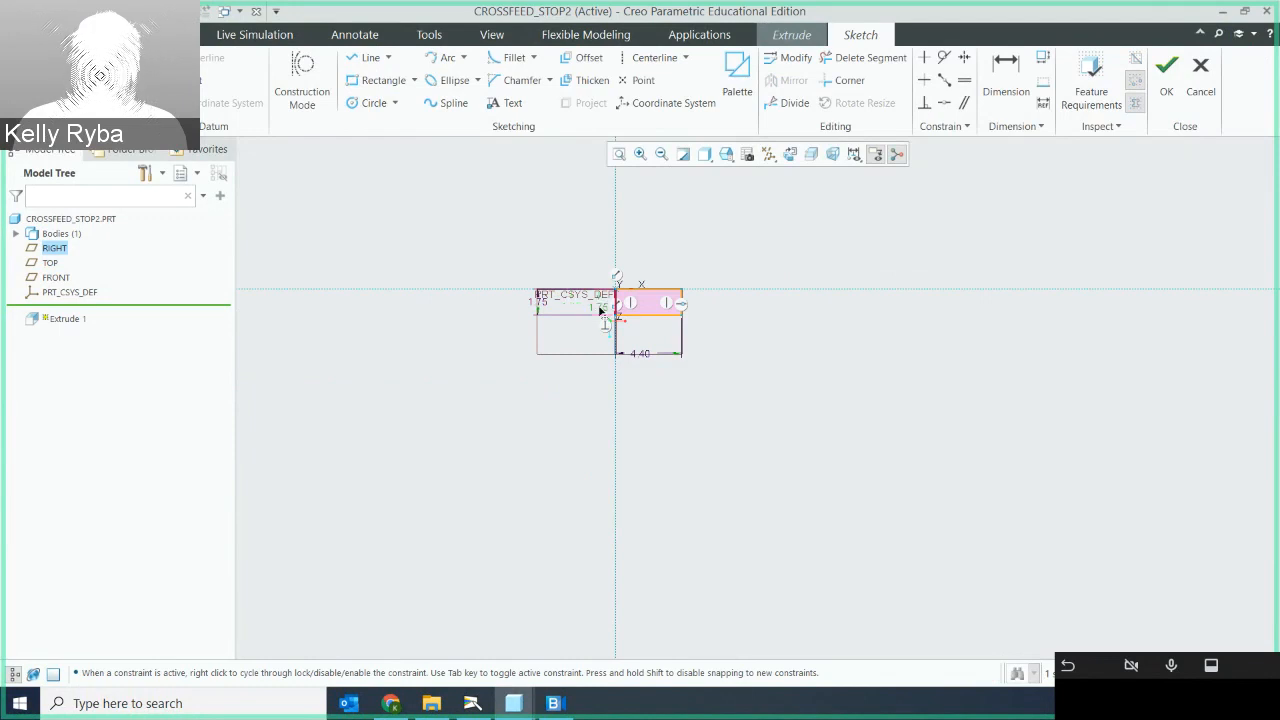
# Refit the sketch in the view and reposition the width and height dimensions closer to the rectangle
pyautogui.moveTo(641, 357); pyautogui.dragTo(645, 330)
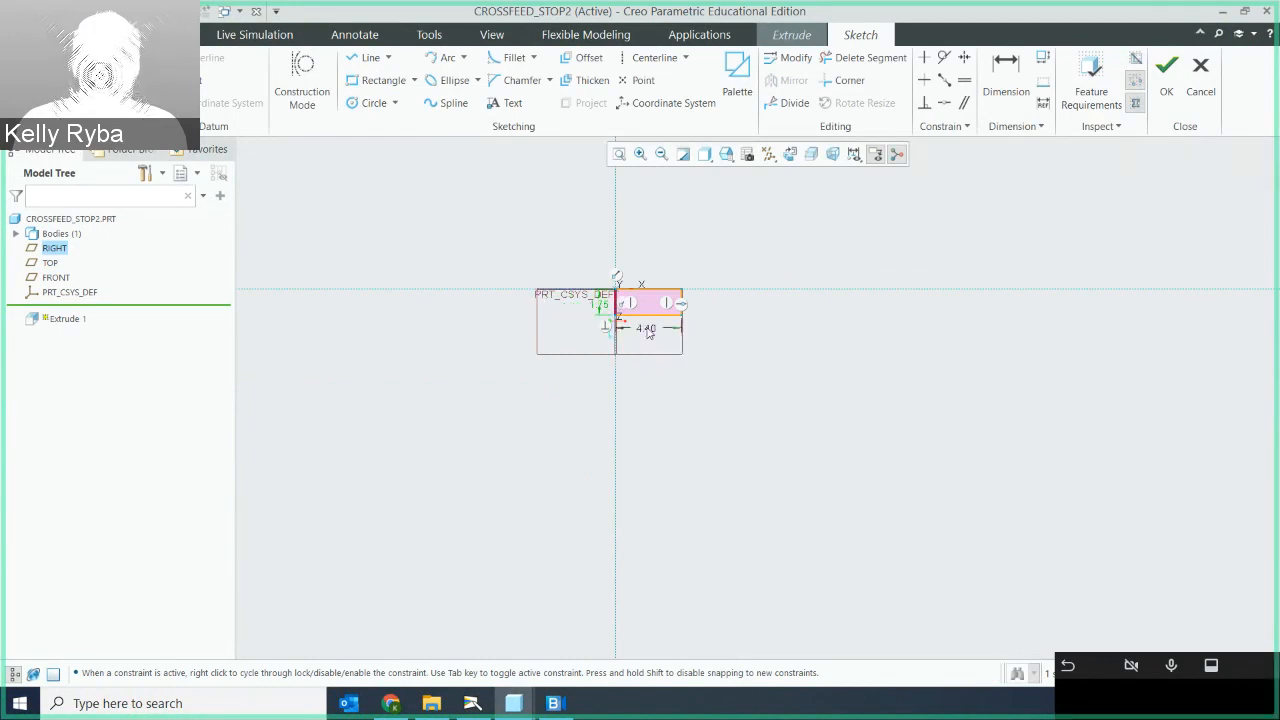
pyautogui.click(618, 155)
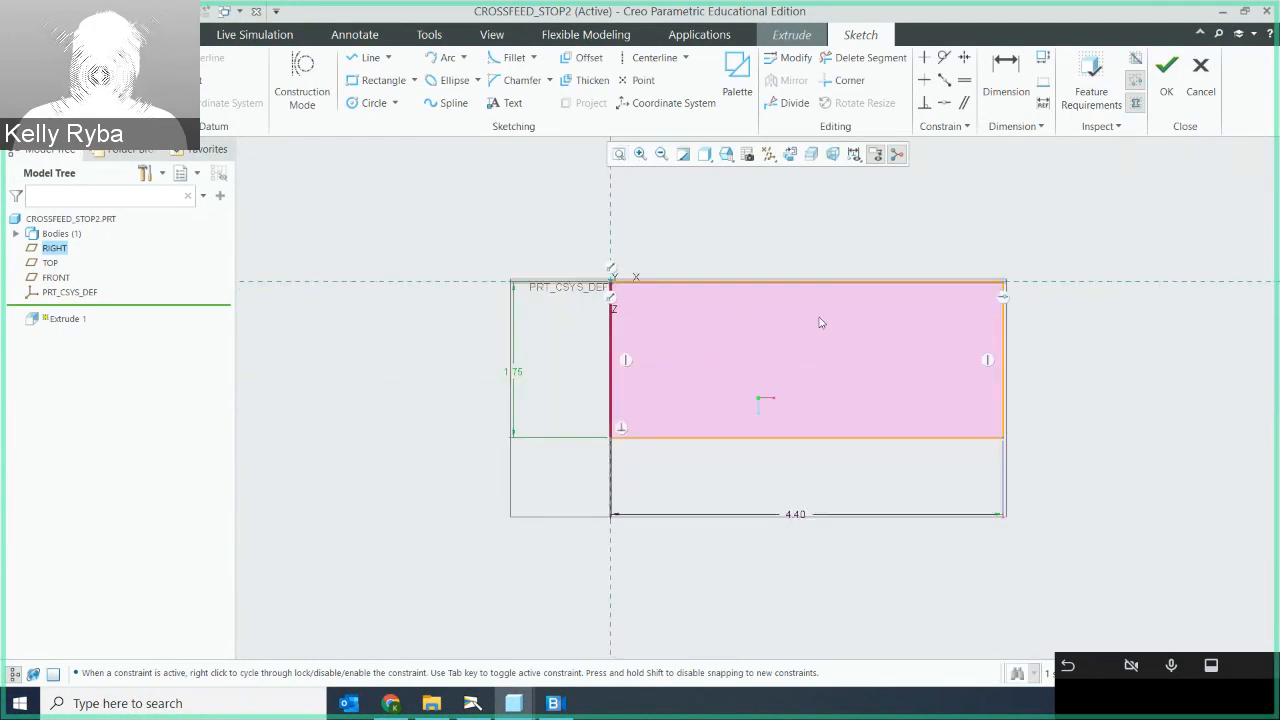
pyautogui.moveTo(515, 378); pyautogui.dragTo(551, 362)
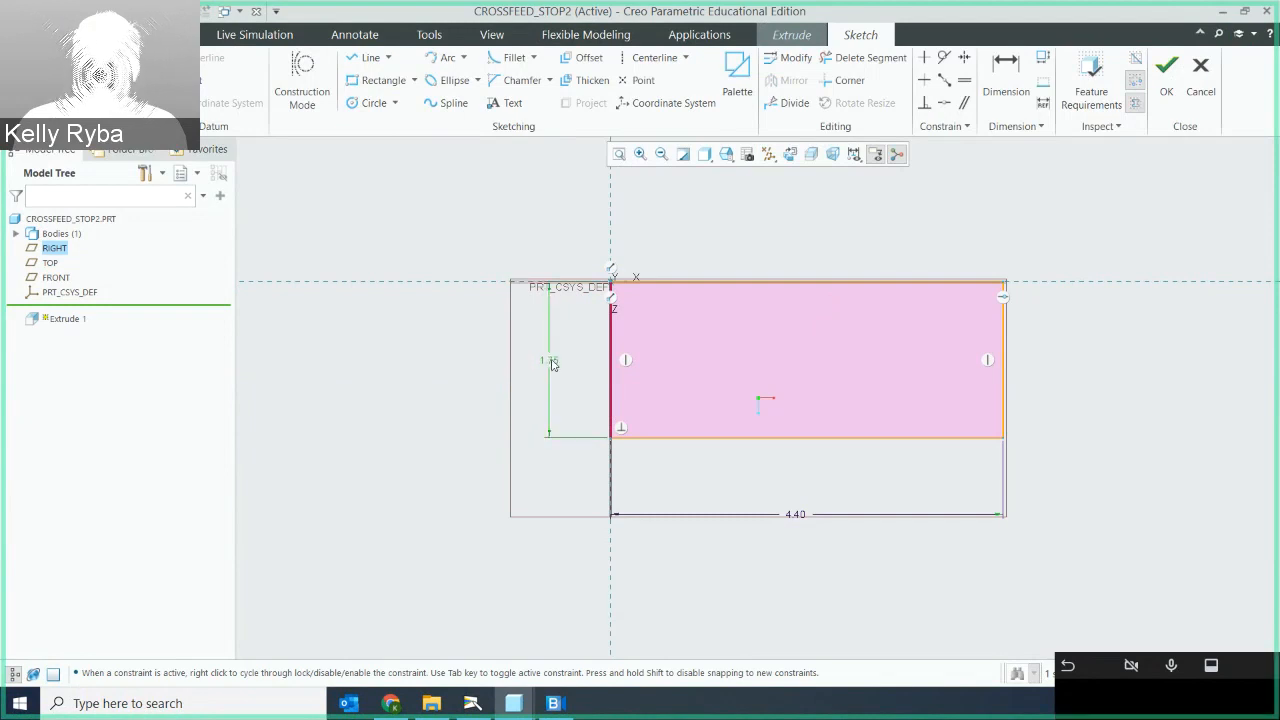
pyautogui.moveTo(797, 516); pyautogui.dragTo(800, 504)
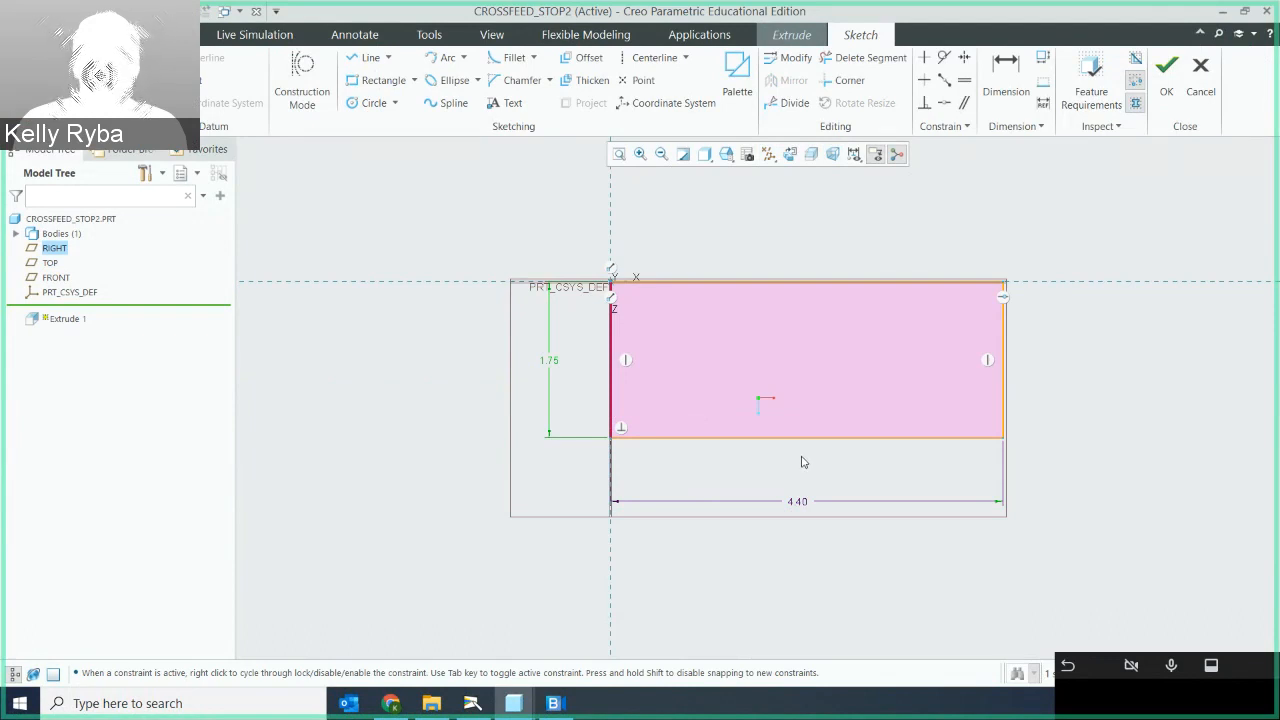
# Check the sketch against the feature requirements and accept it as the extrude section
pyautogui.click(1104, 89)
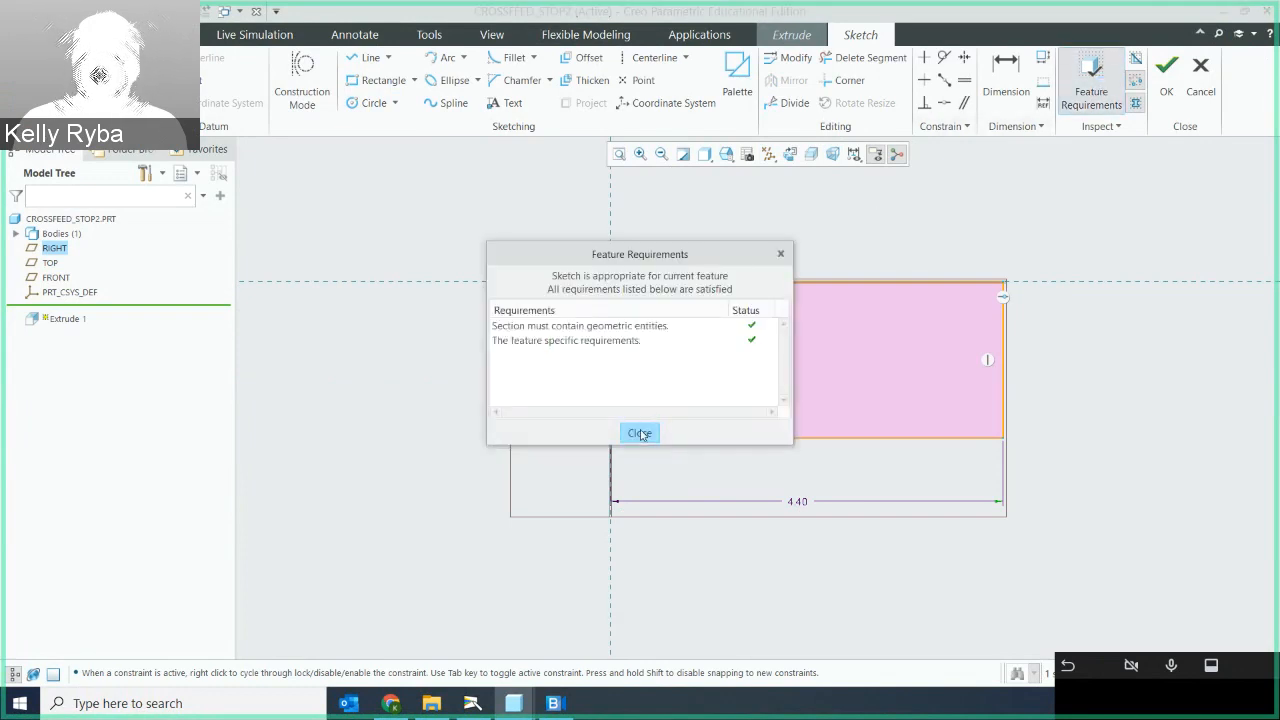
pyautogui.click(640, 432)
pyautogui.click(1168, 68)
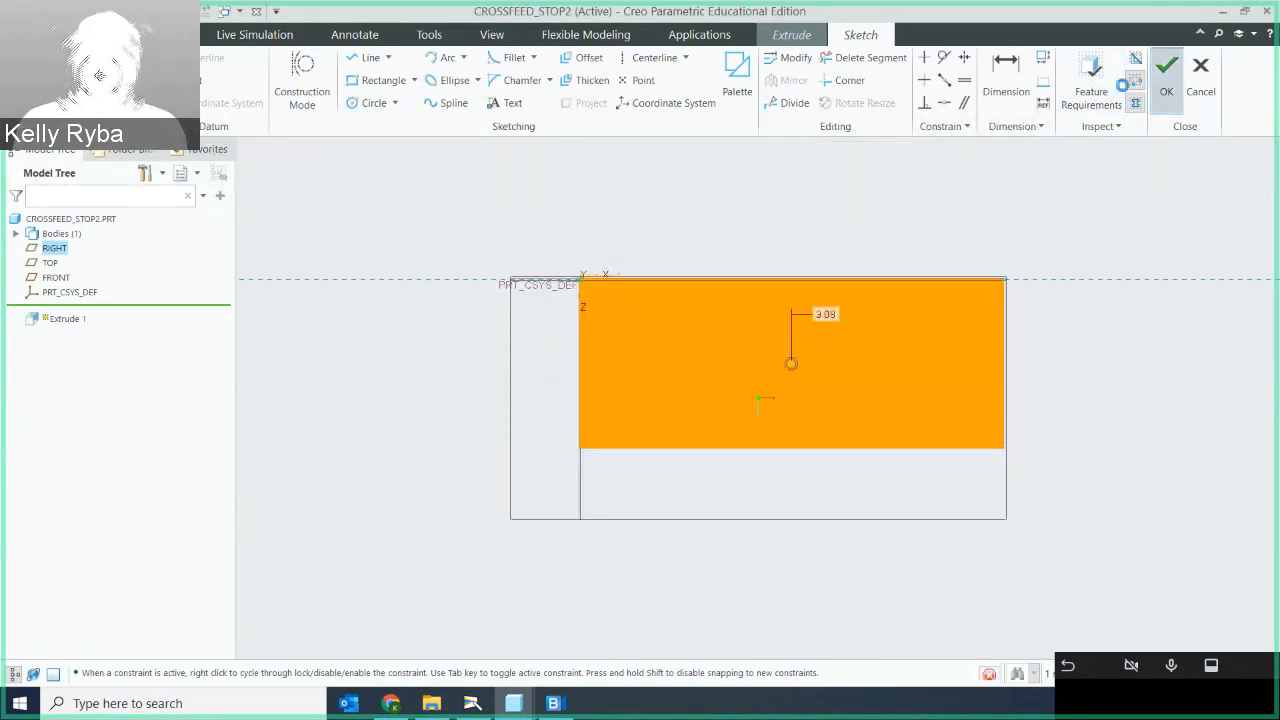
pyautogui.moveTo(1014, 243)
pyautogui.mouseDown(button='middle')
pyautogui.moveTo(991, 229)
pyautogui.moveTo(920, 254)
pyautogui.mouseUp(button='middle')
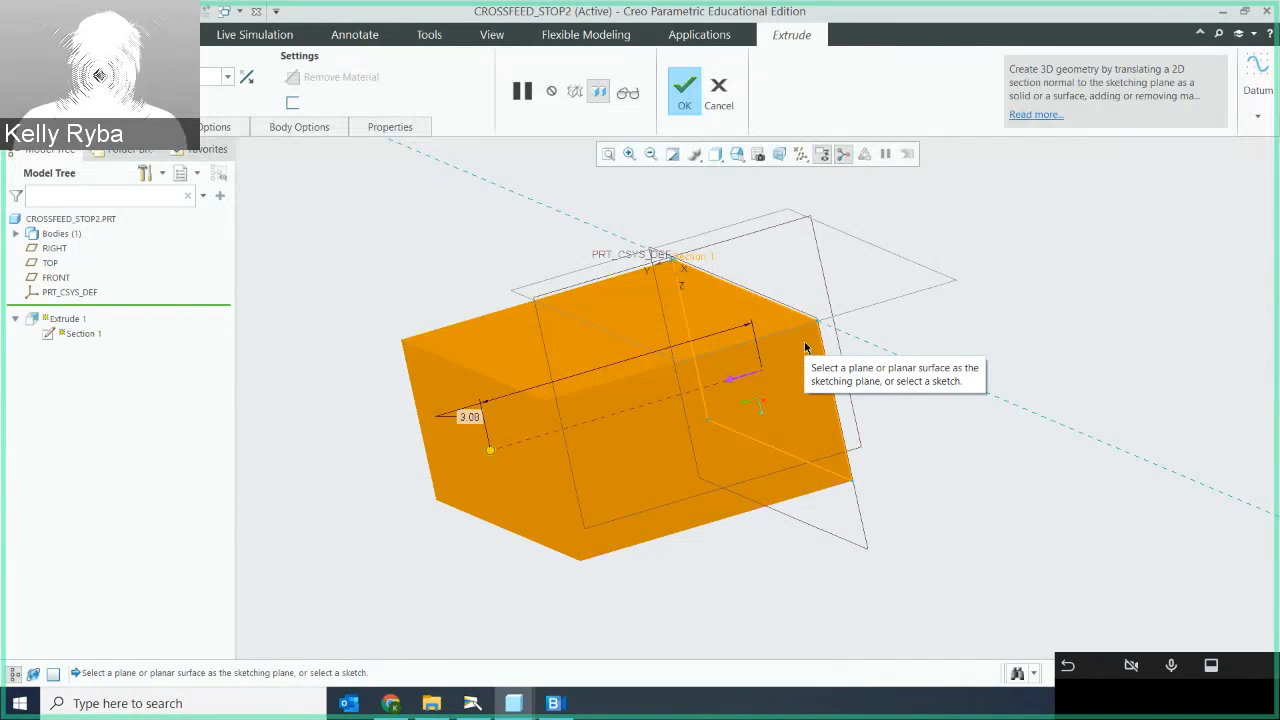
# Check the base thickness in the textbook drawing and complete the base extrusion with a depth of 0.44
pyautogui.click(472, 703)
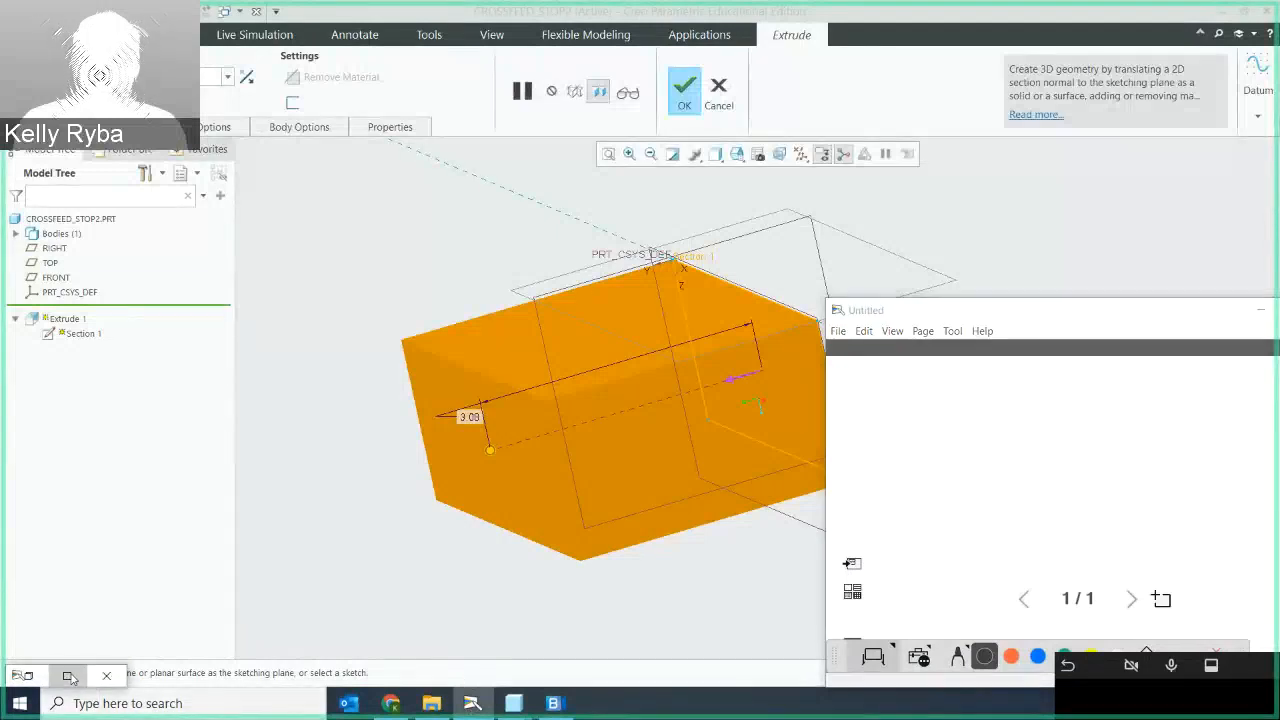
pyautogui.click(68, 676)
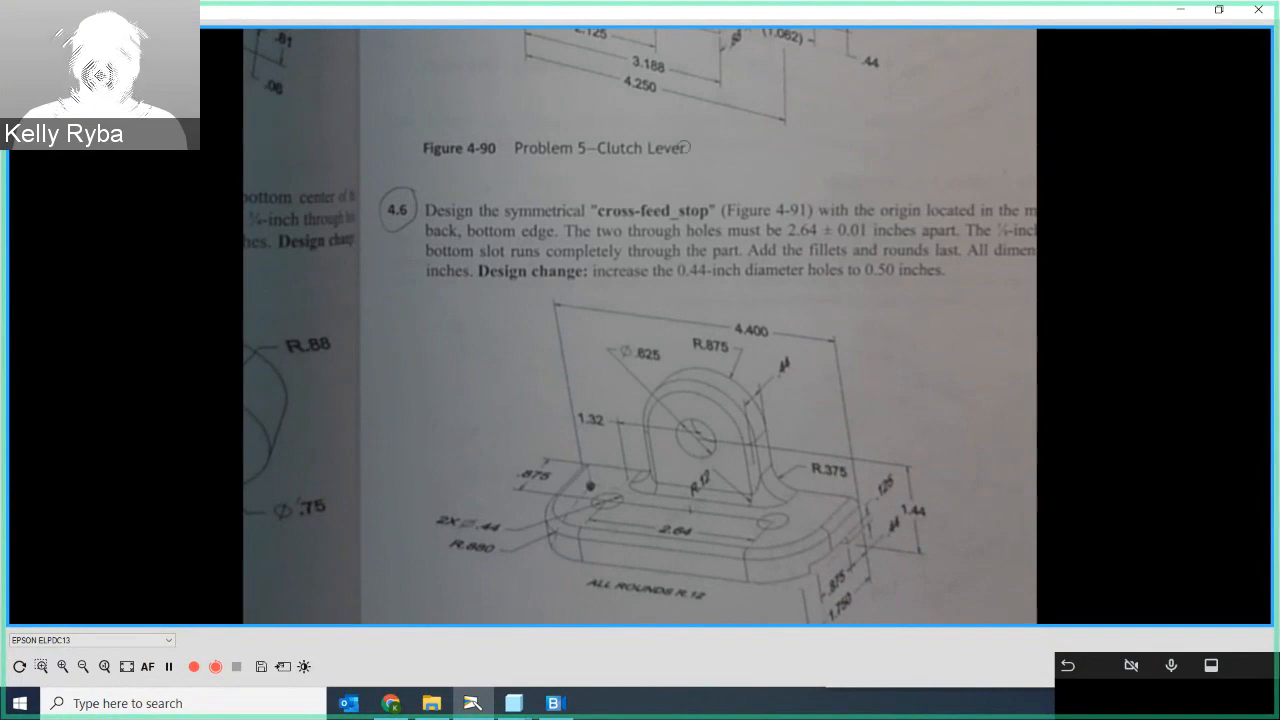
pyautogui.click(1180, 9)
pyautogui.click(1259, 311)
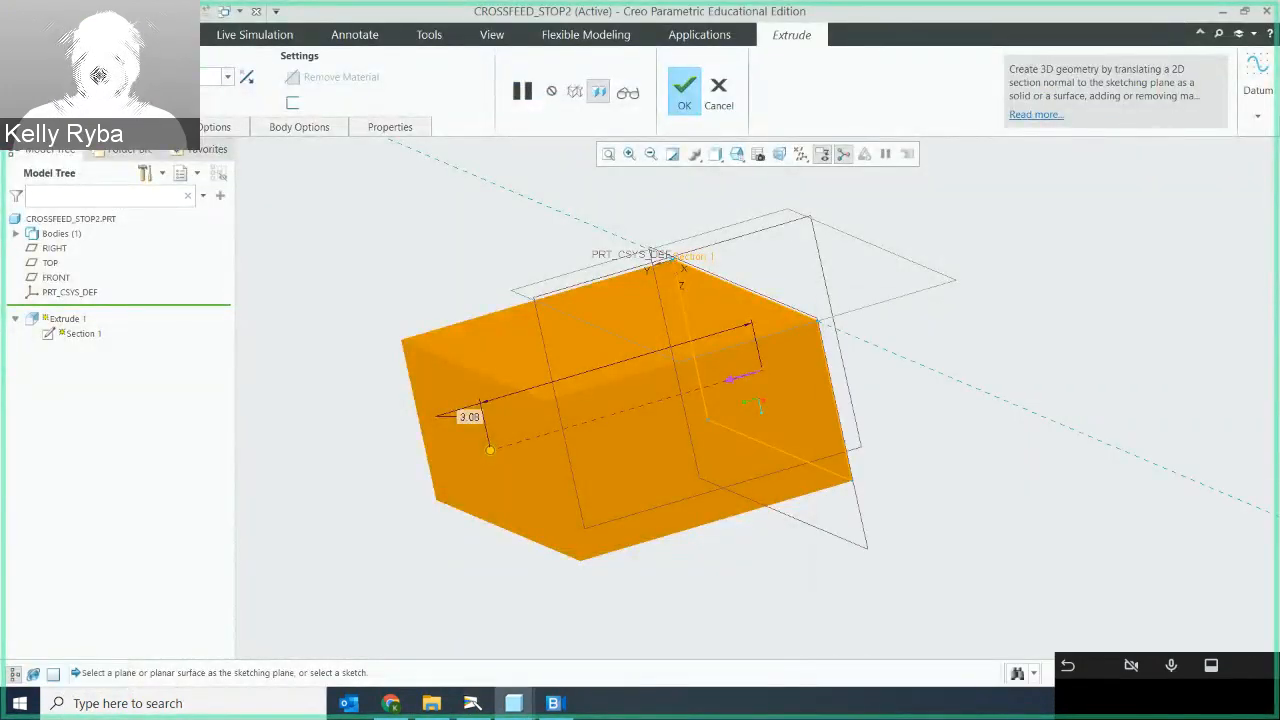
pyautogui.click(198, 86)
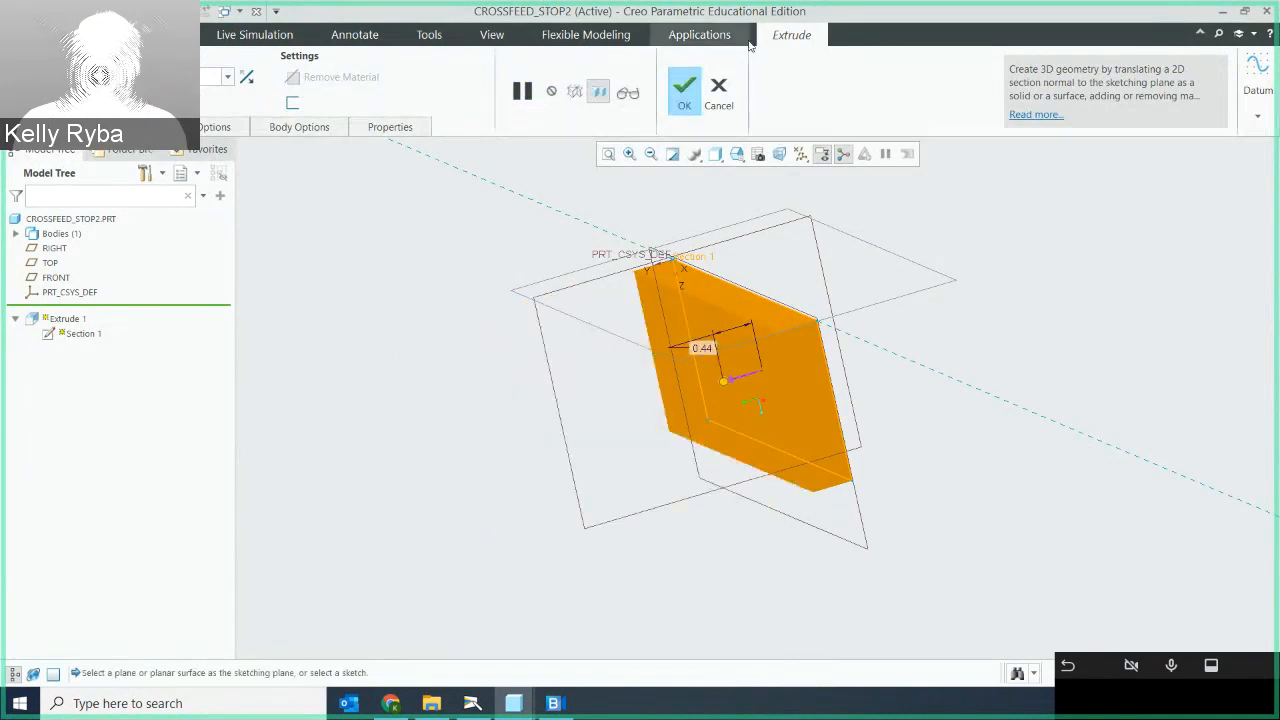
pyautogui.click(684, 90)
# Round the two front vertical corner edges of the base plate with a 0.88 radius
pyautogui.moveTo(760, 275); pyautogui.dragTo(852, 224, button='middle')
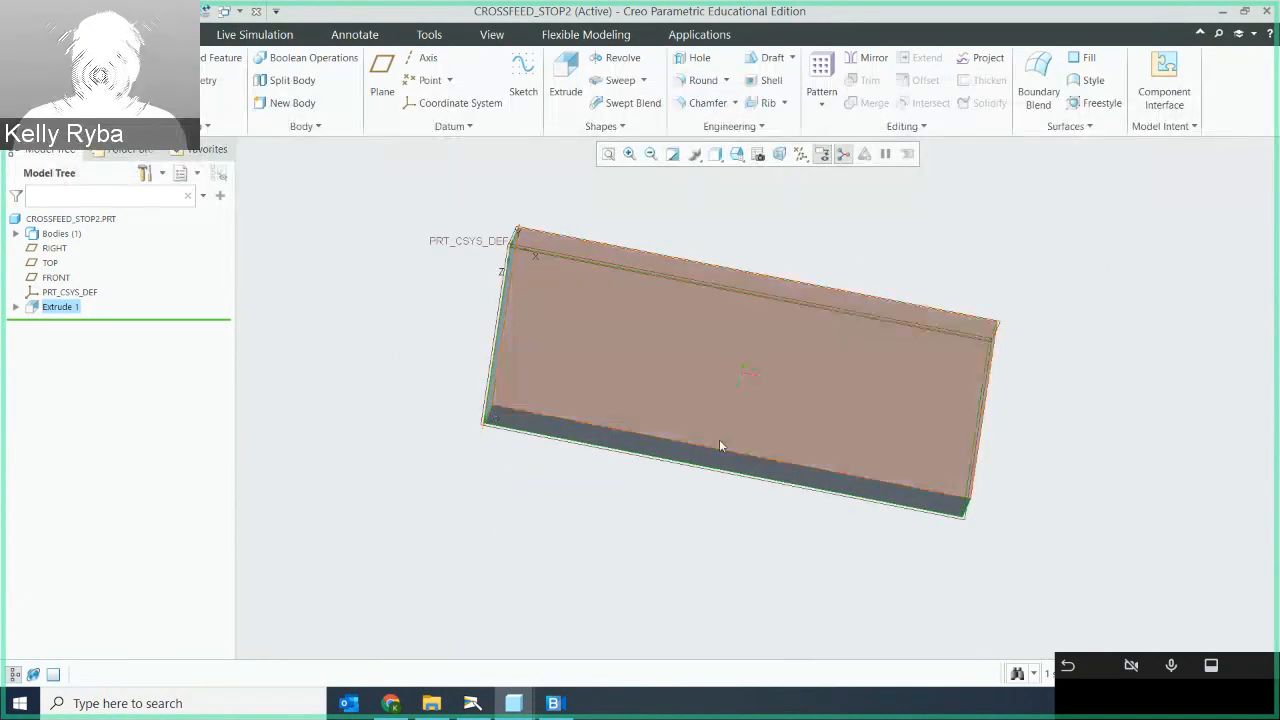
pyautogui.moveTo(874, 364); pyautogui.dragTo(814, 290, button='middle')
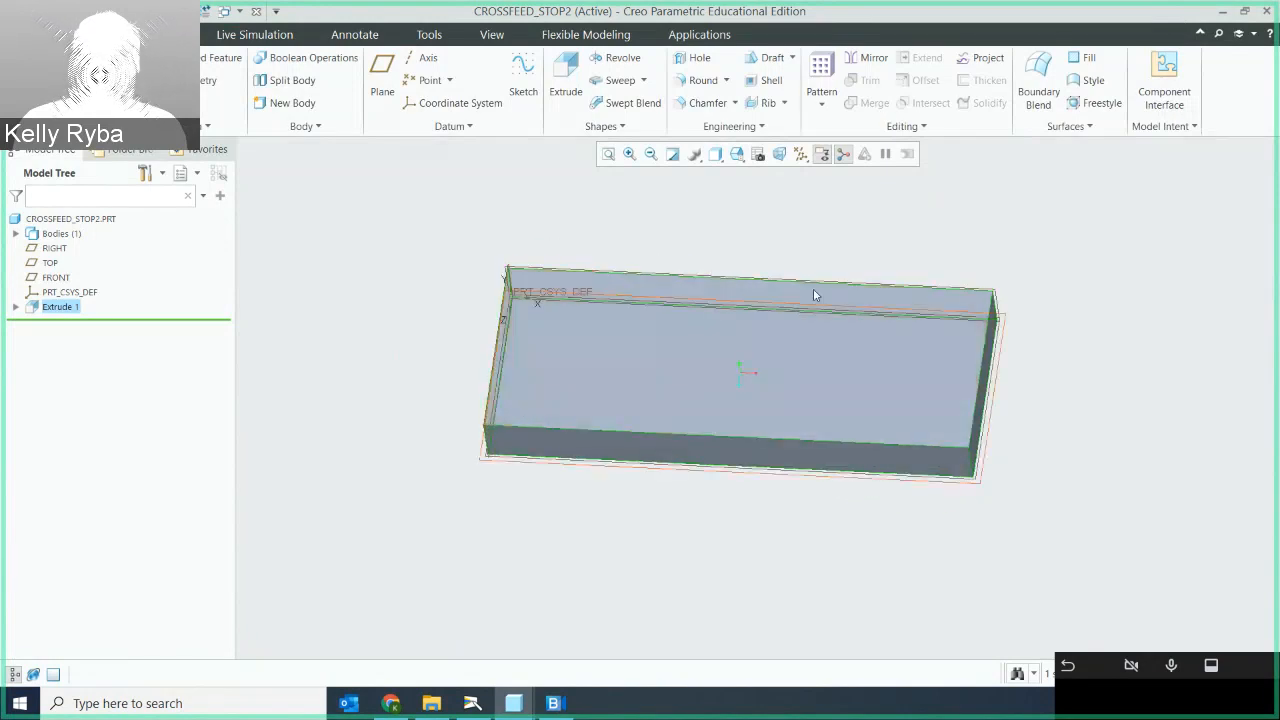
pyautogui.click(695, 80)
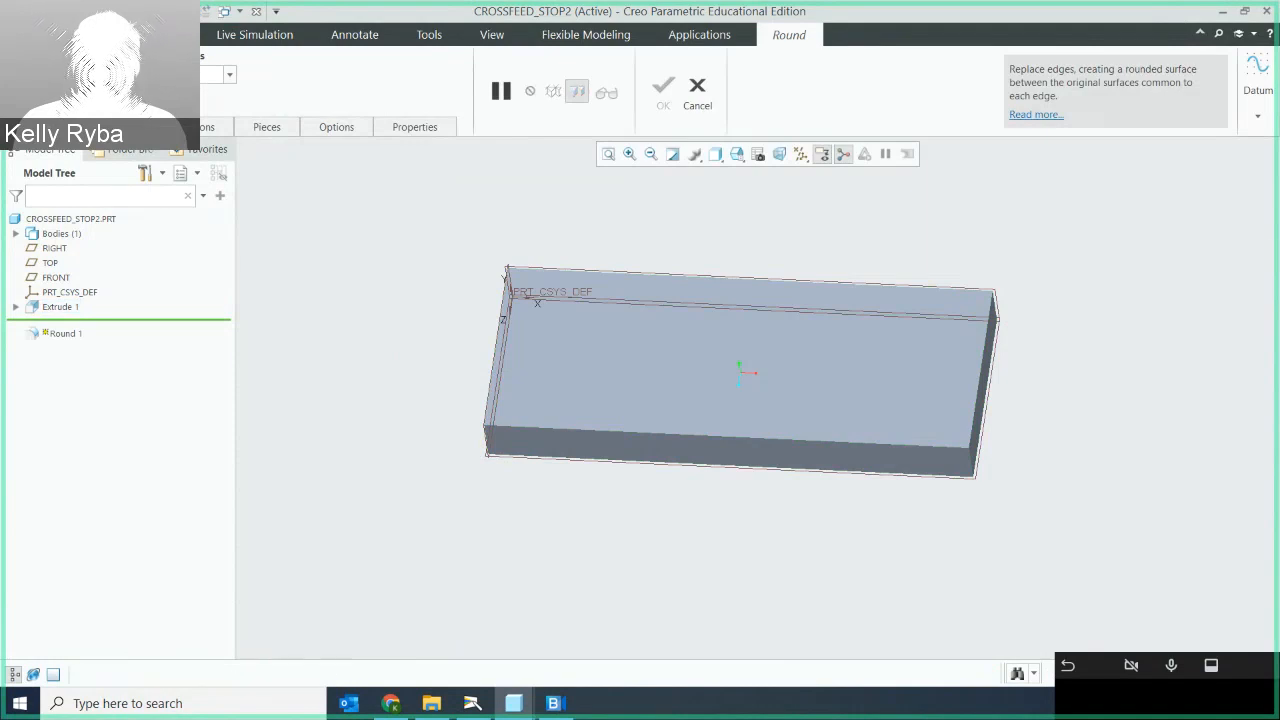
pyautogui.click(486, 443)
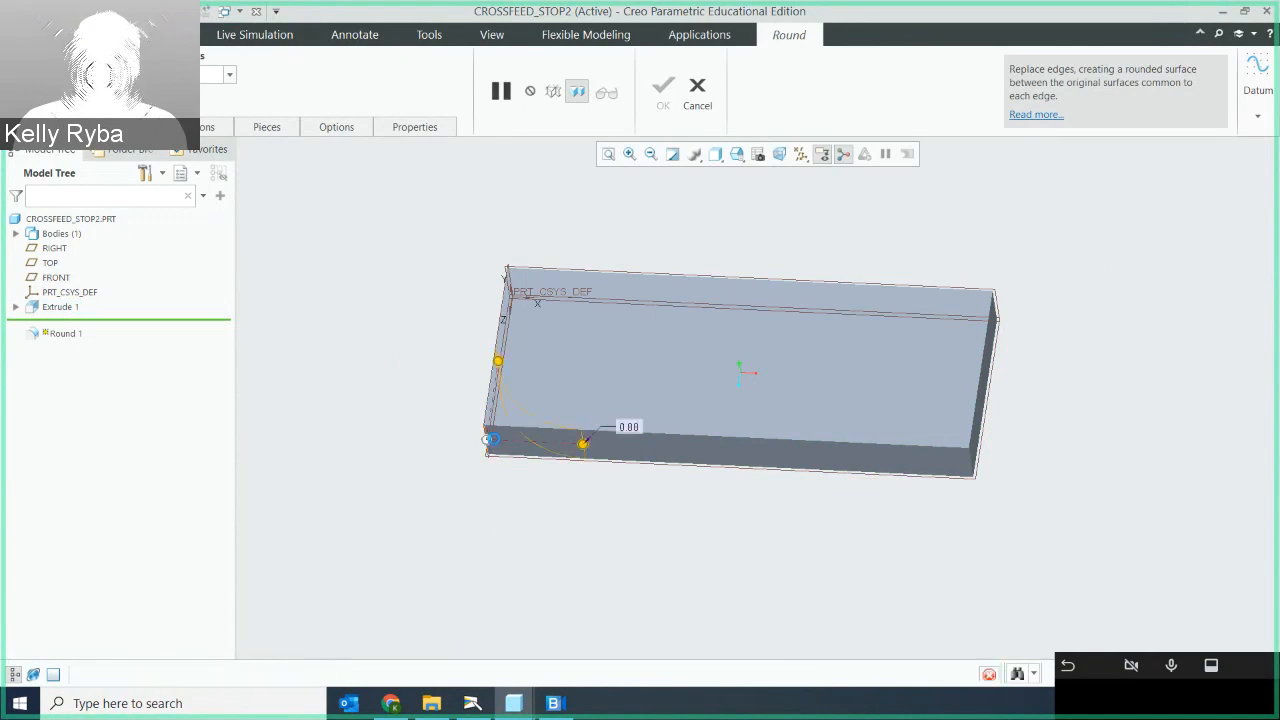
pyautogui.keyDown('ctrl'); pyautogui.click(972, 462); pyautogui.keyUp('ctrl')
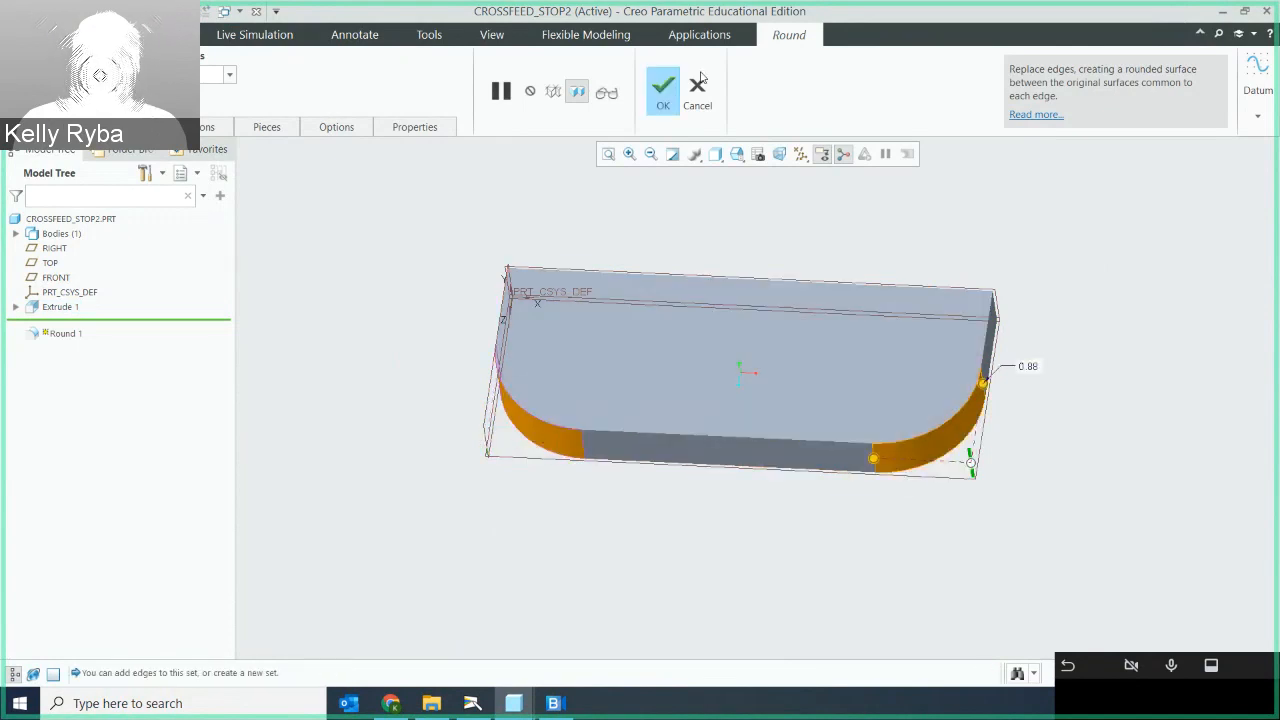
pyautogui.click(661, 92)
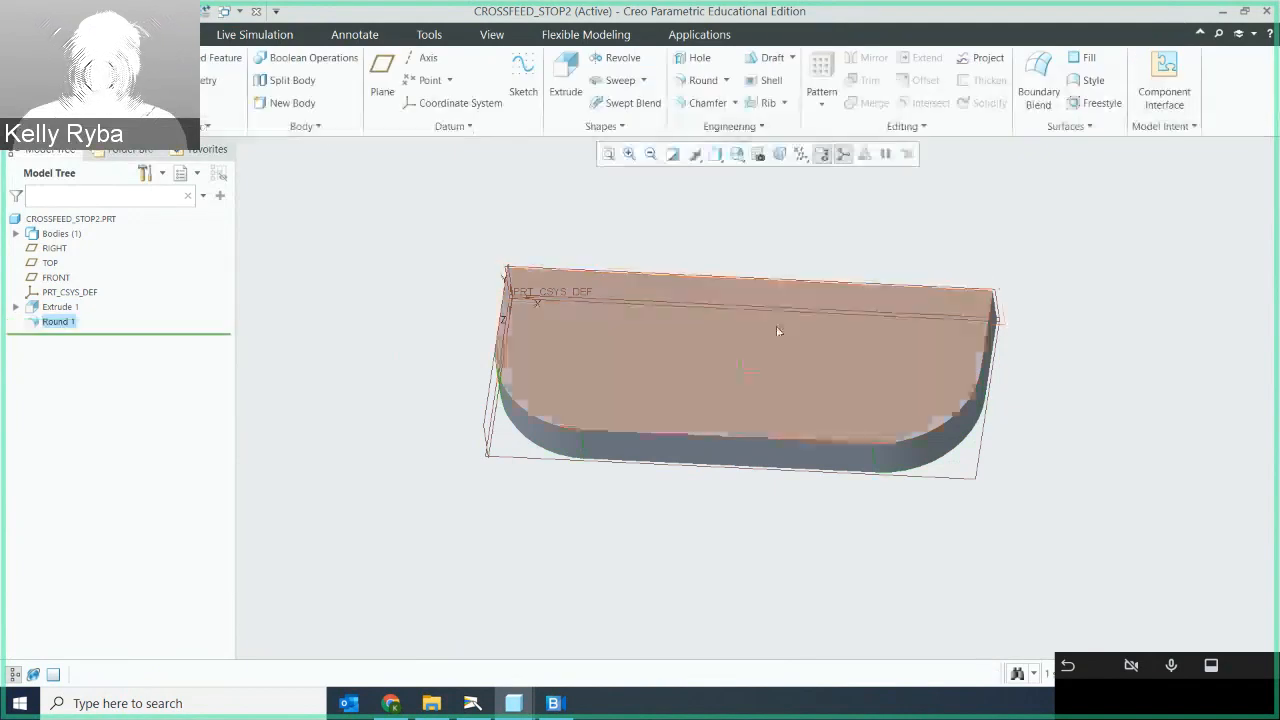
pyautogui.moveTo(777, 331); pyautogui.dragTo(786, 352, button='middle')
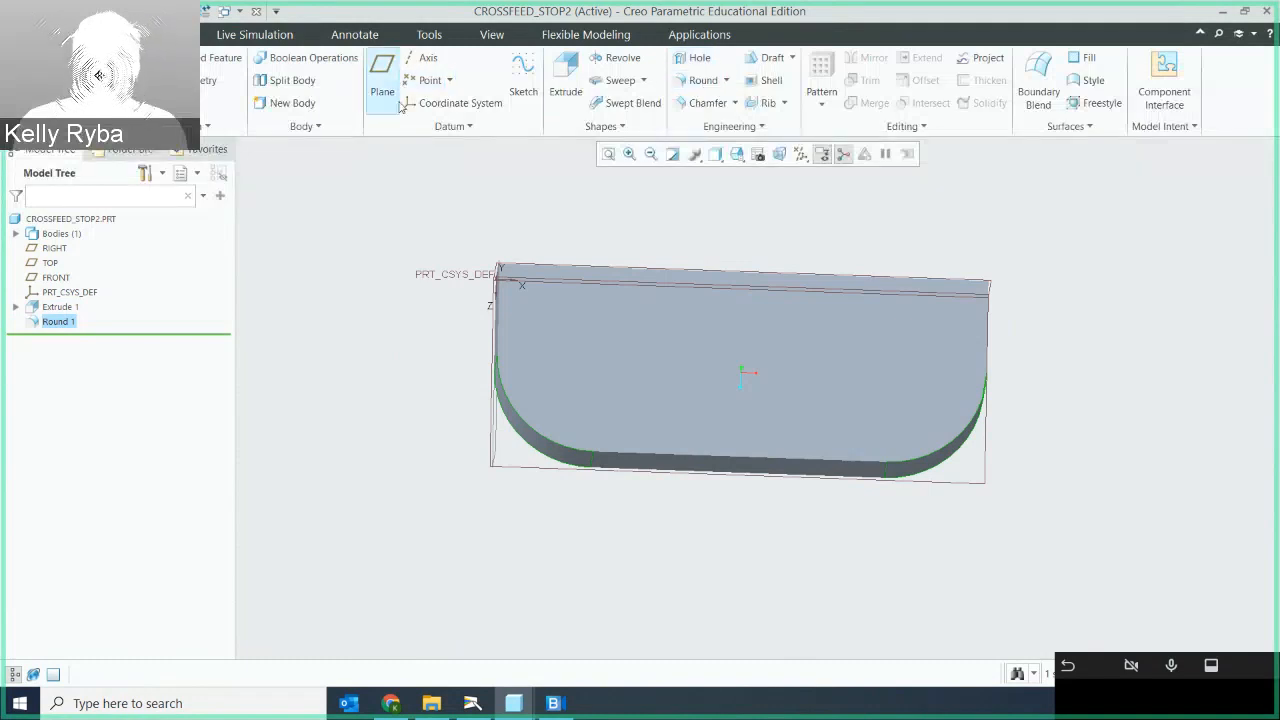
pyautogui.click(564, 82)
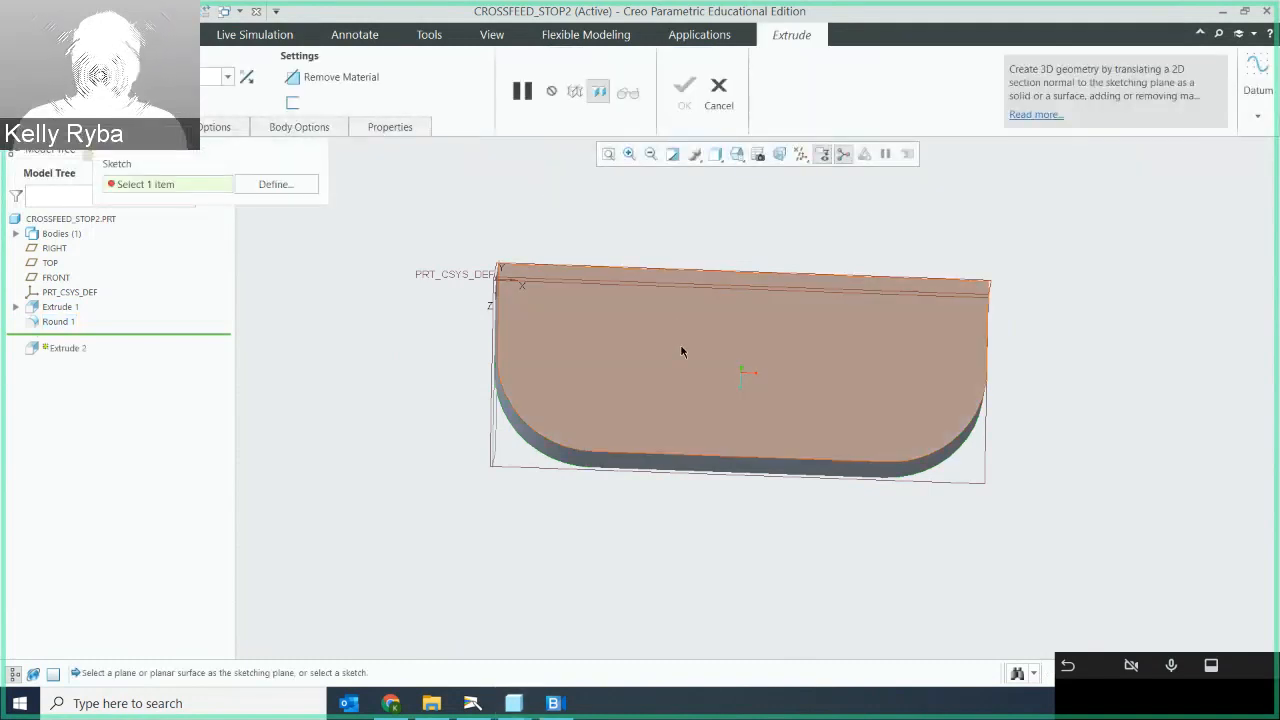
pyautogui.click(685, 351)
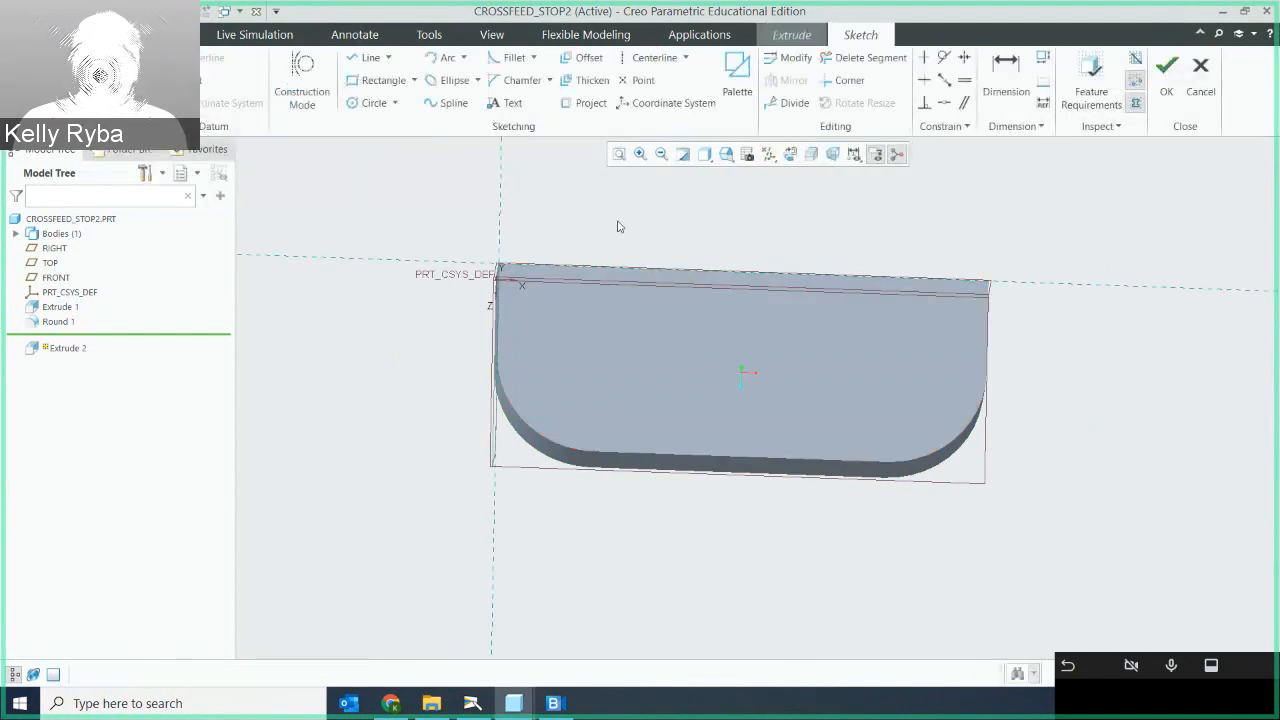
pyautogui.click(370, 103)
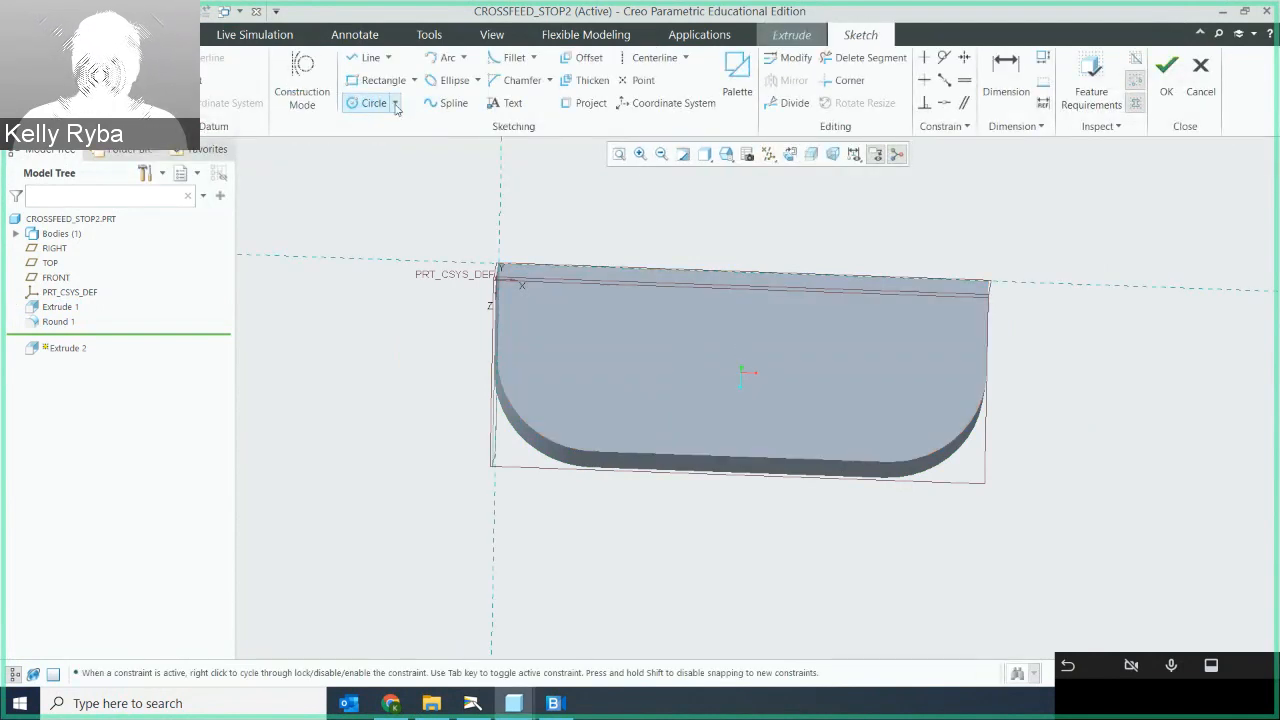
pyautogui.click(790, 155)
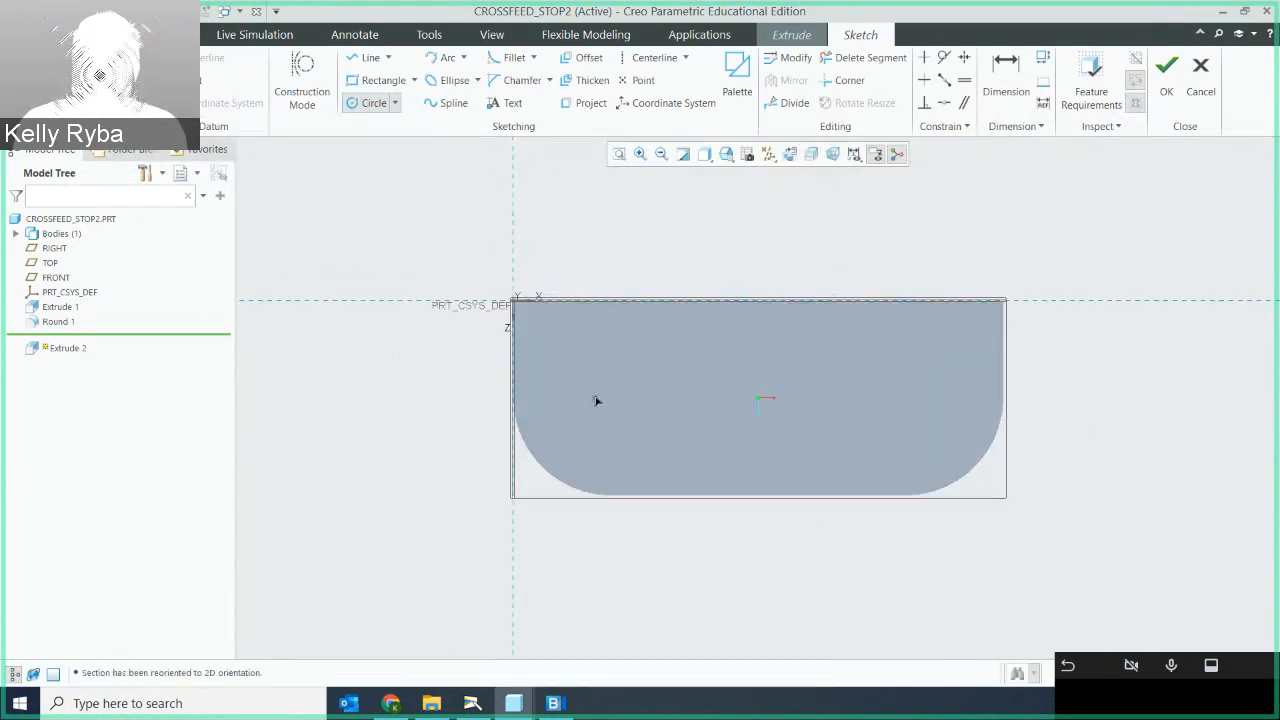
pyautogui.click(595, 396)
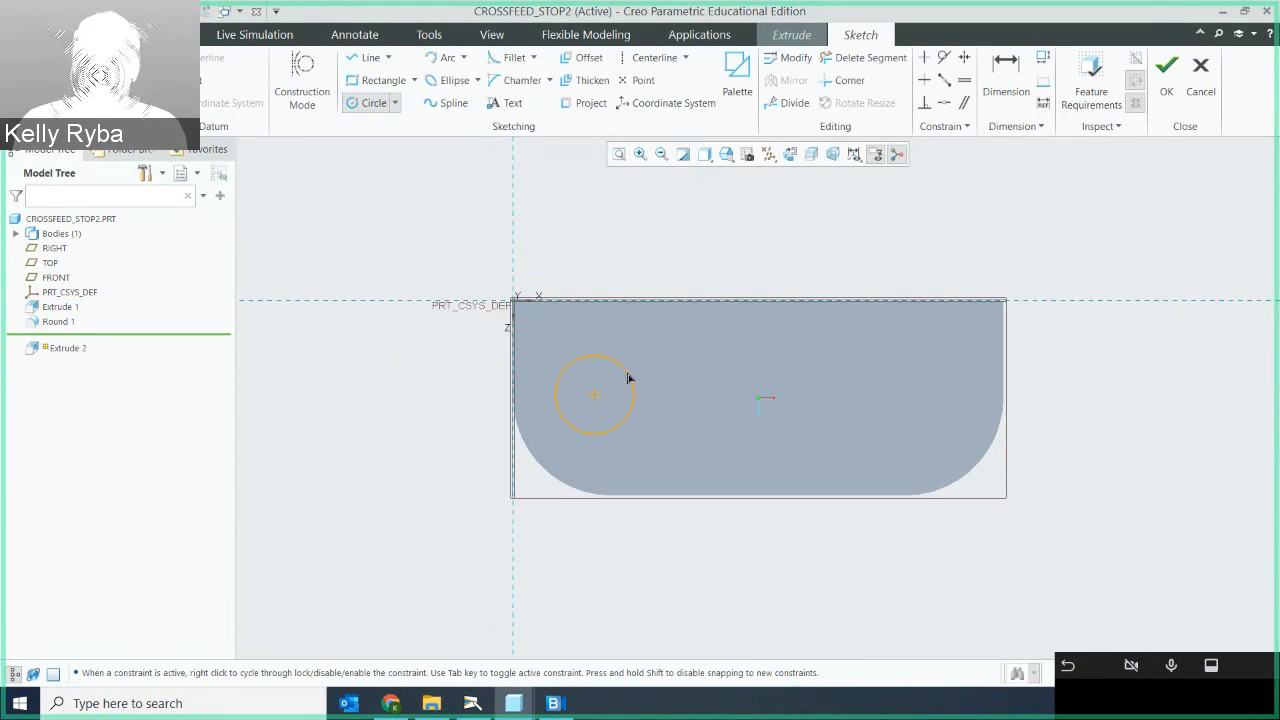
pyautogui.click(628, 378)
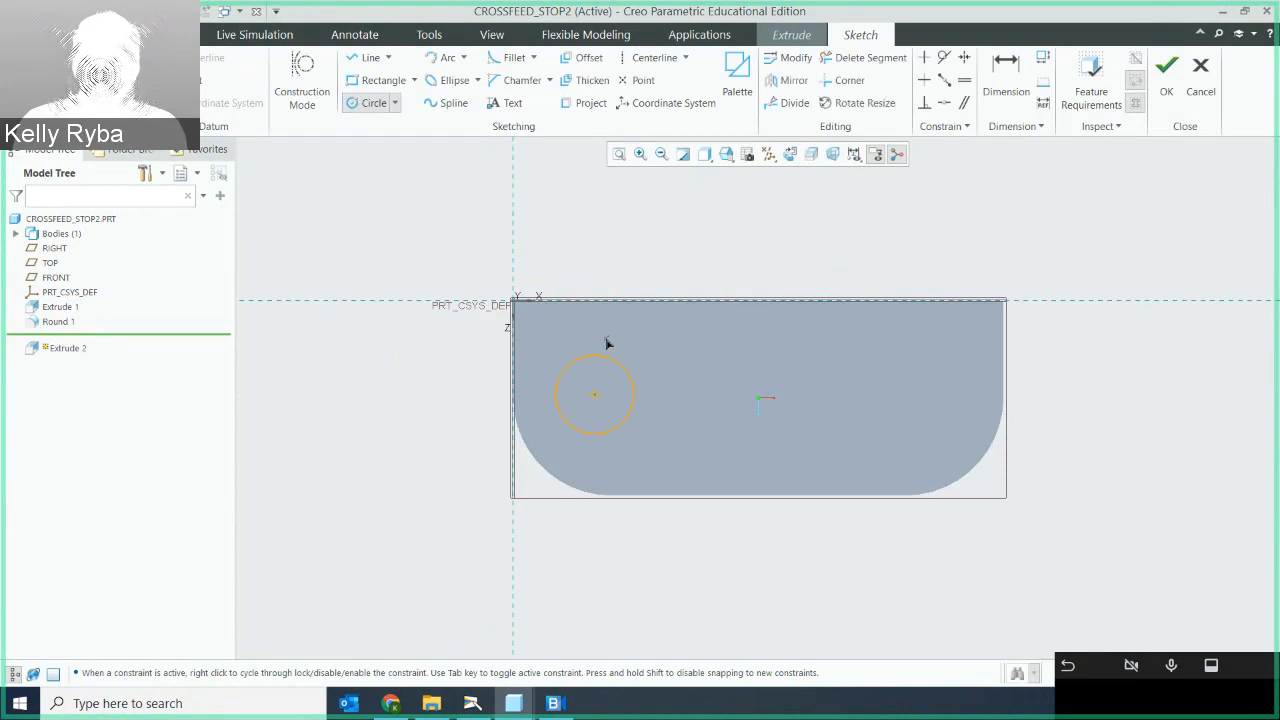
pyautogui.middleClick(608, 358)
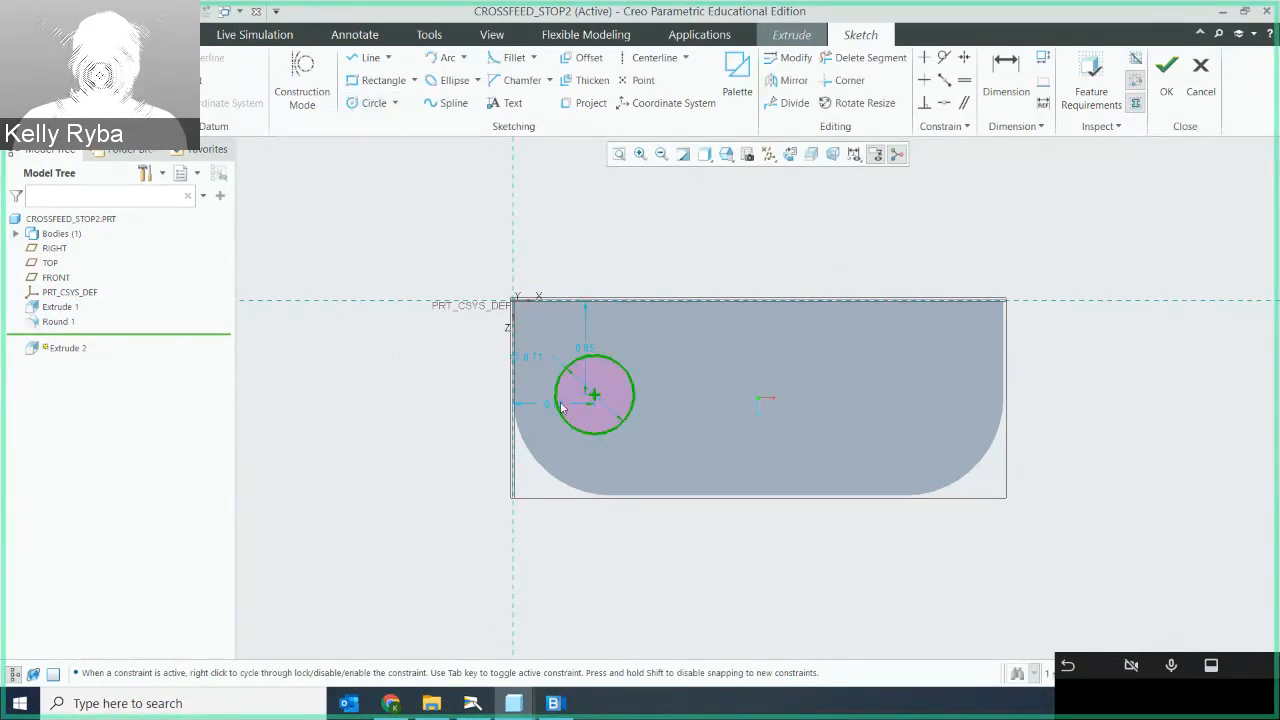
pyautogui.moveTo(542, 460); pyautogui.dragTo(549, 562)
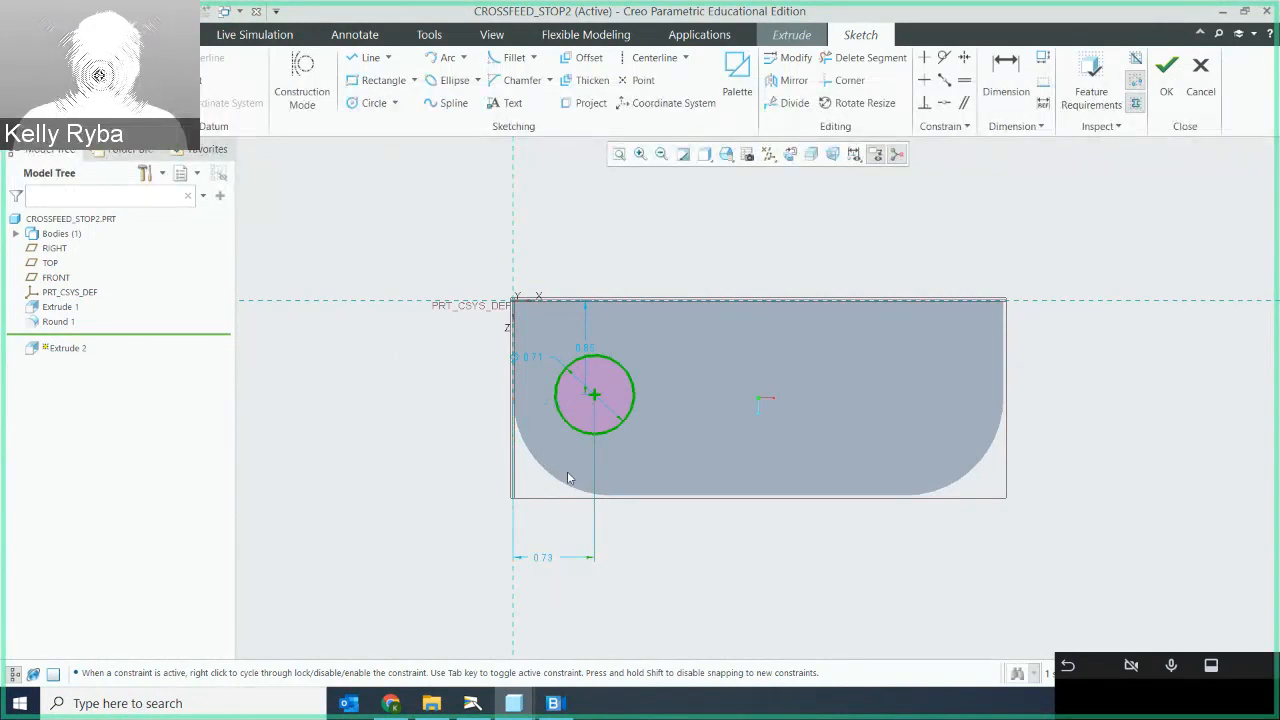
pyautogui.moveTo(588, 348); pyautogui.dragTo(437, 357)
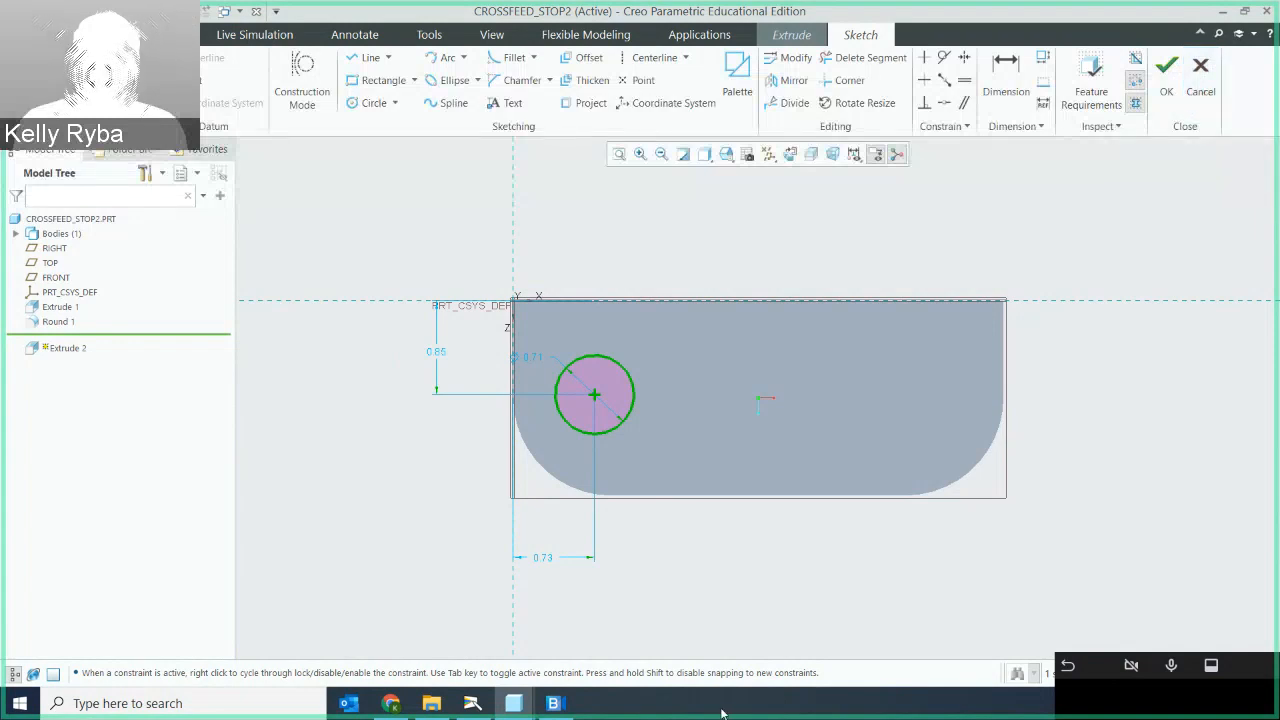
pyautogui.click(472, 703)
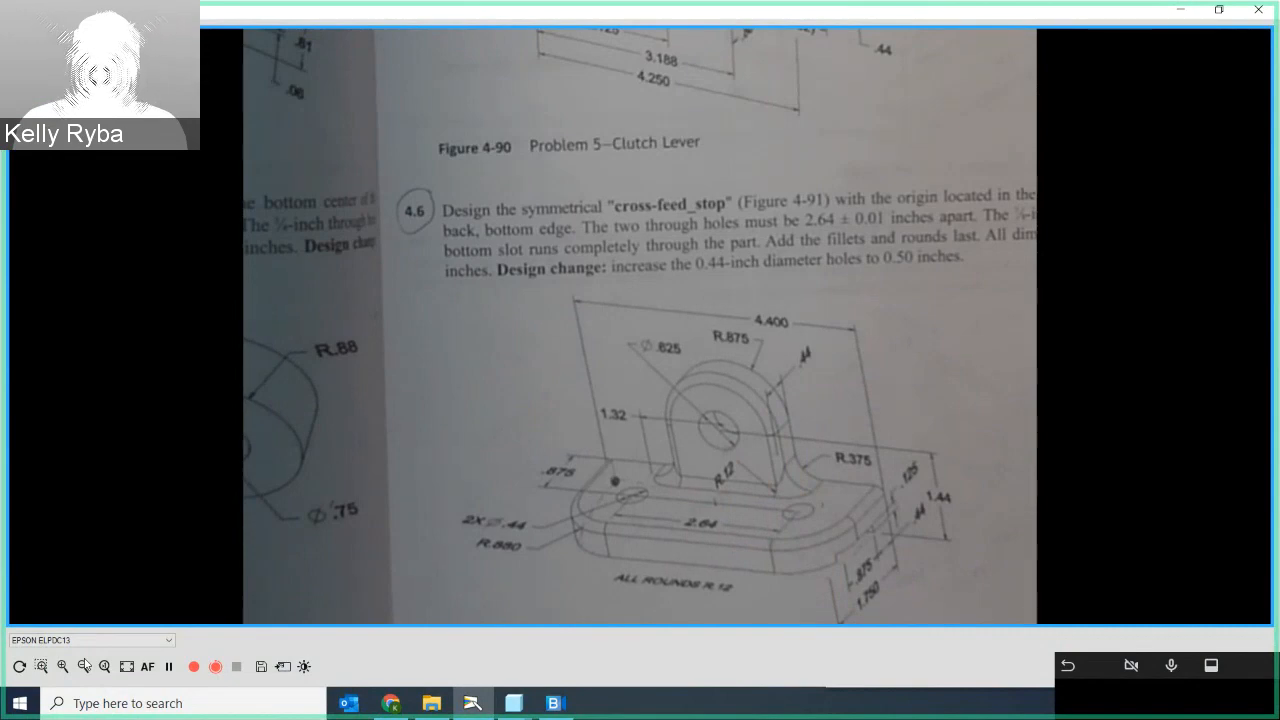
pyautogui.click(1181, 10)
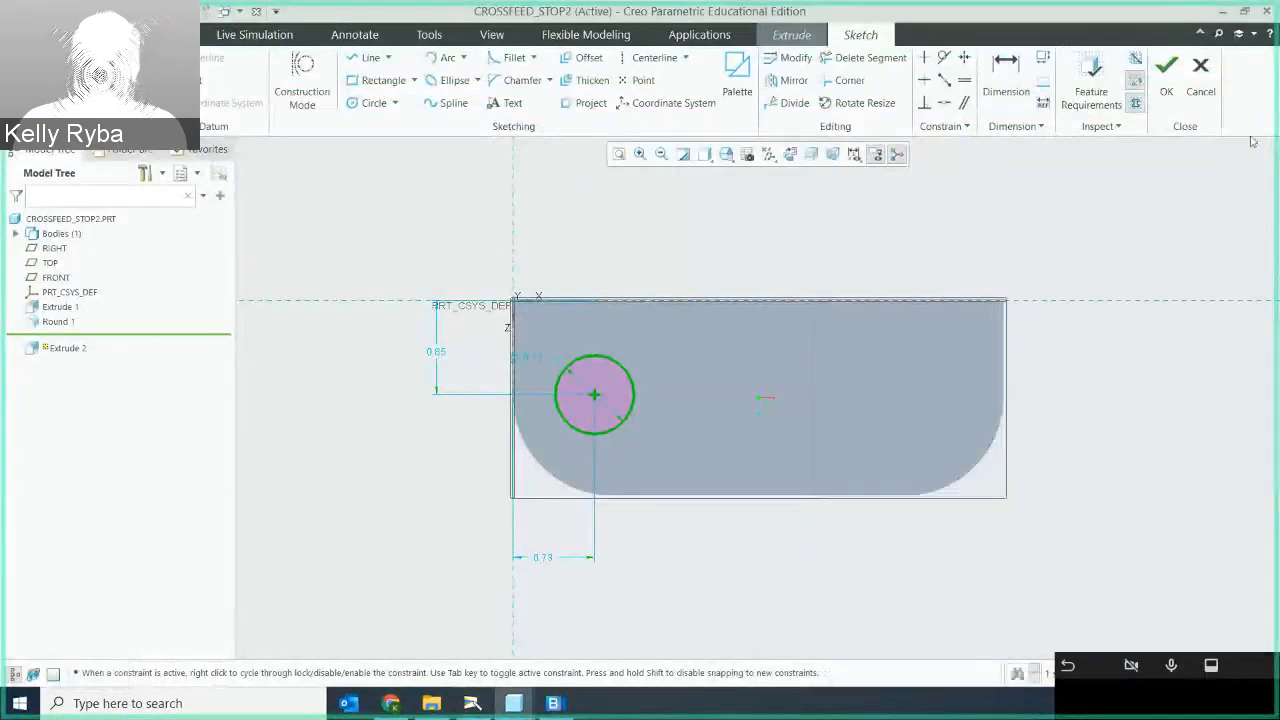
pyautogui.click(1200, 75)
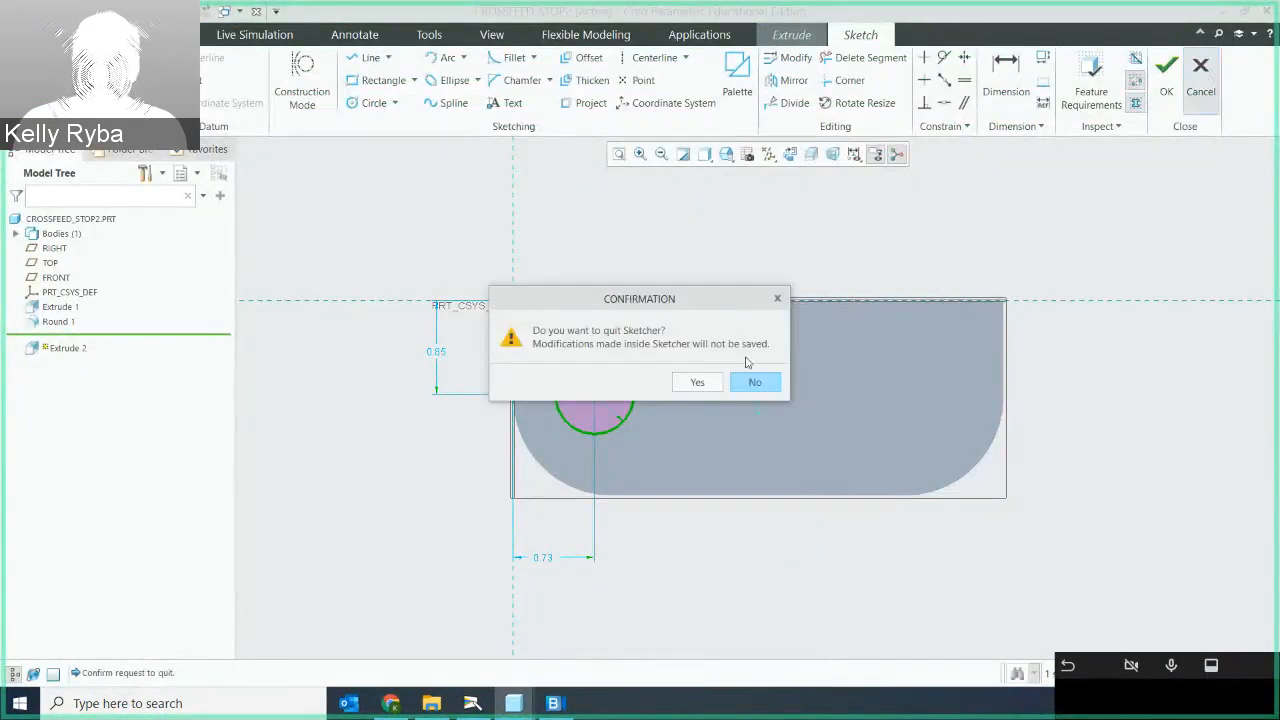
pyautogui.click(698, 383)
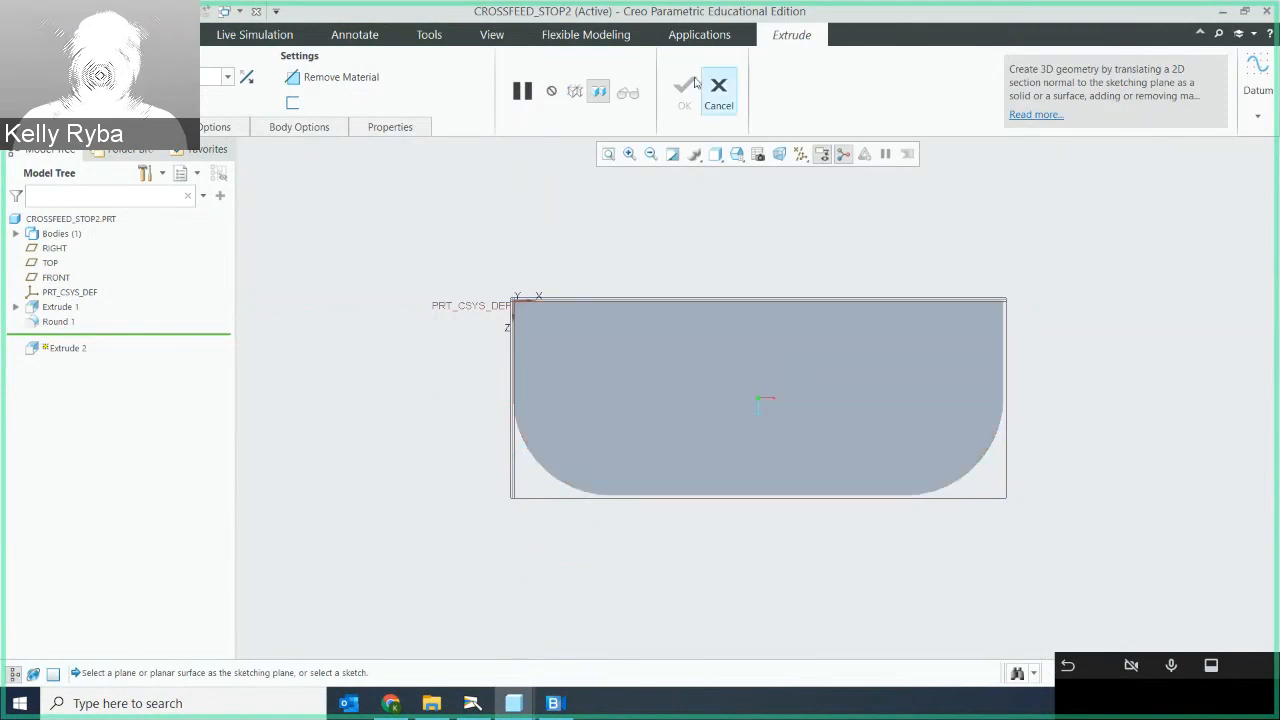
pyautogui.click(724, 97)
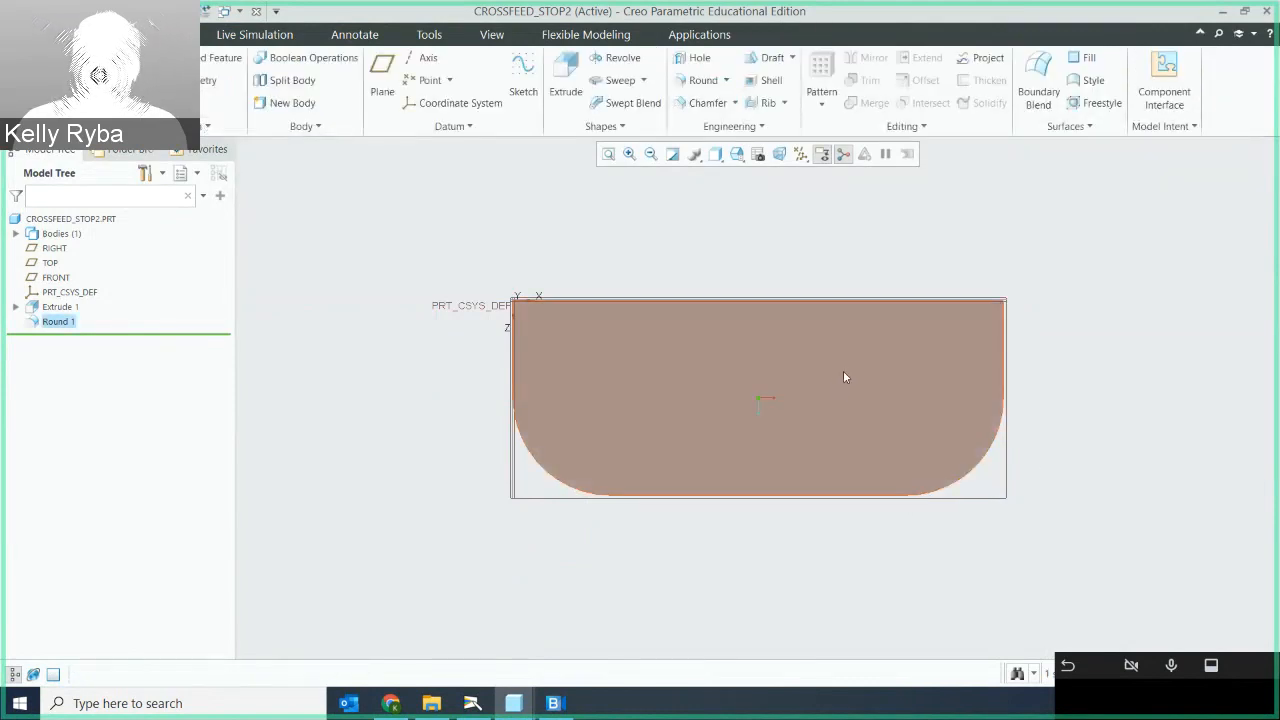
# Start a new Extrude sketch on the FRONT datum plane with RIGHT as the right-facing reference, and orient it to 2D
pyautogui.moveTo(846, 377); pyautogui.dragTo(834, 323, button='middle')
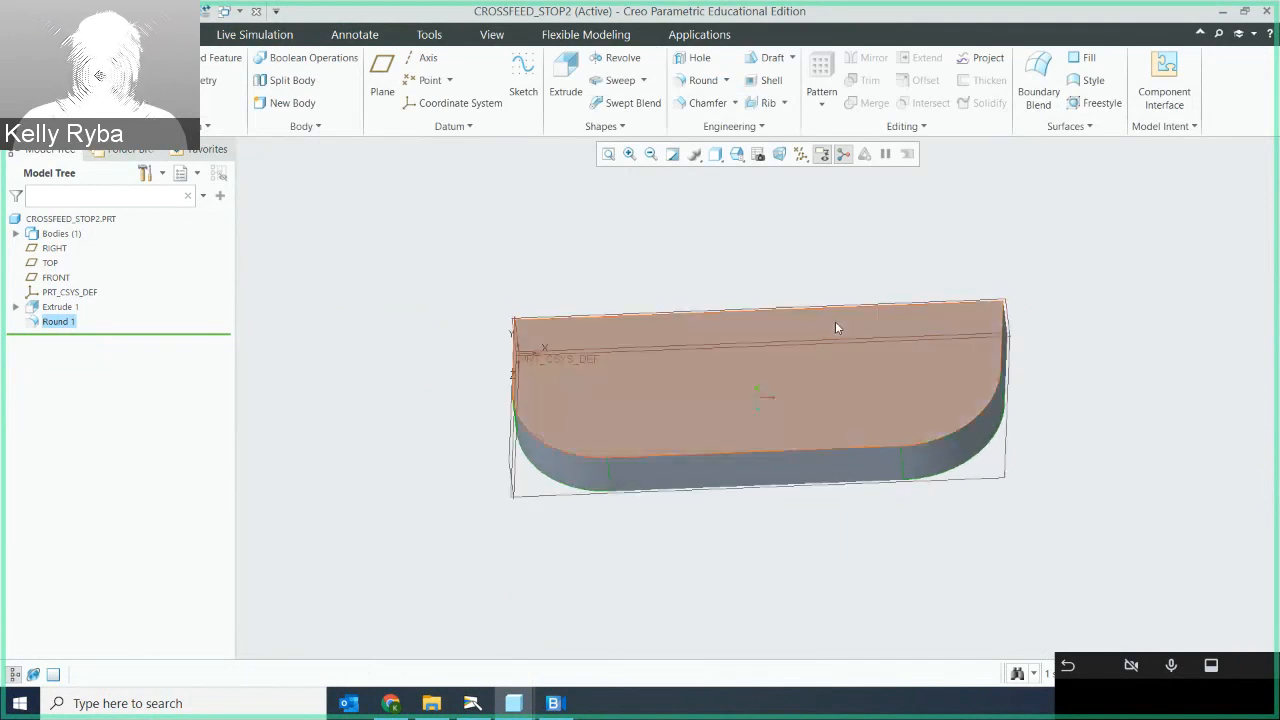
pyautogui.click(564, 80)
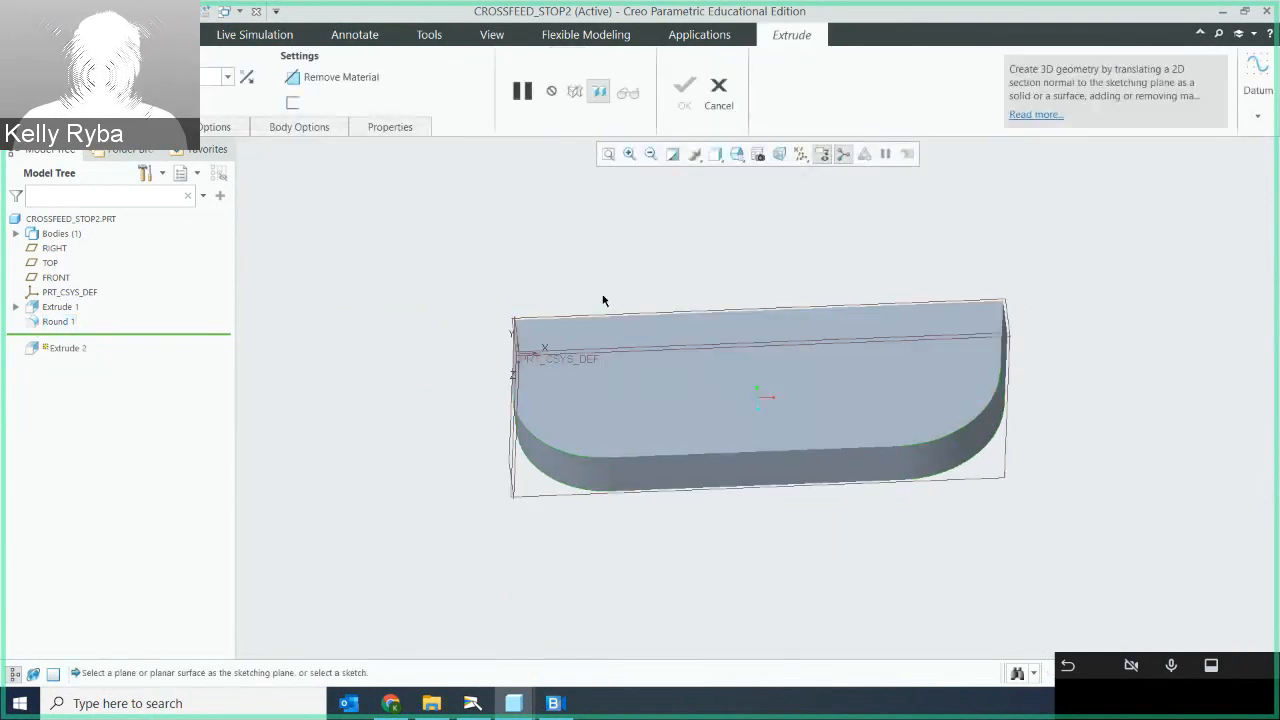
pyautogui.moveTo(691, 277)
pyautogui.mouseDown(button='middle')
pyautogui.moveTo(683, 240)
pyautogui.moveTo(706, 260)
pyautogui.mouseUp(button='middle')
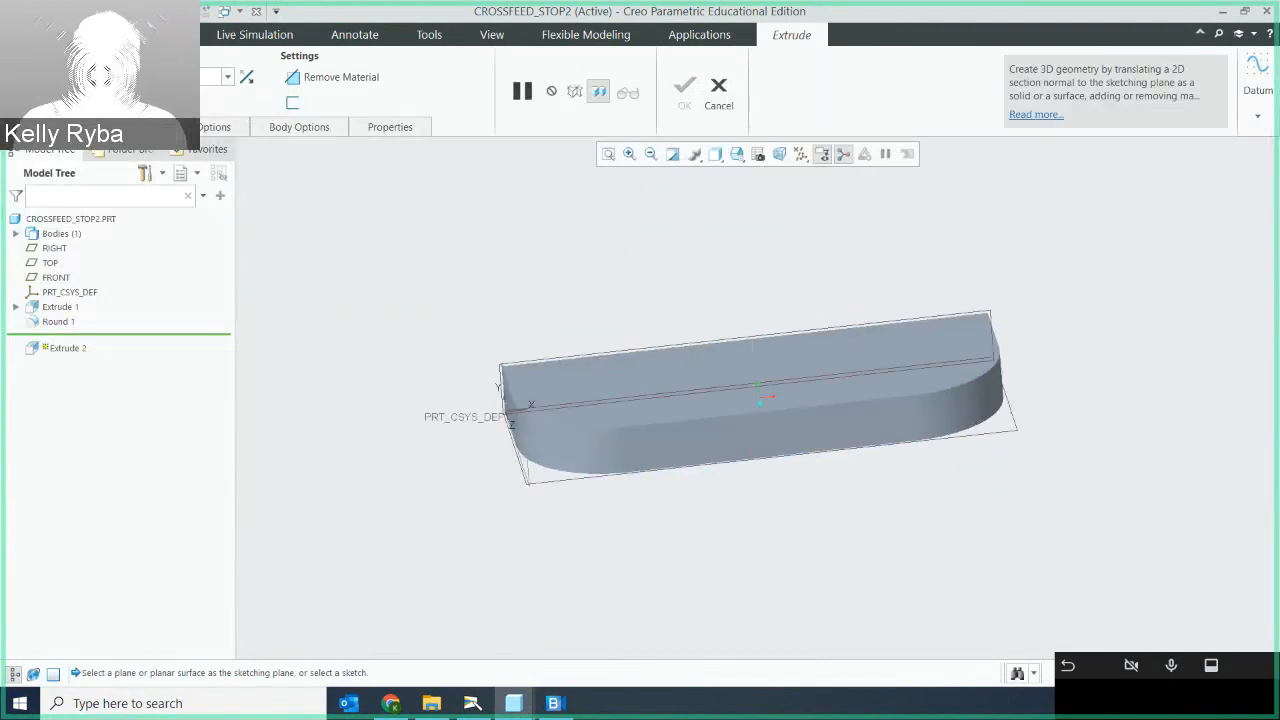
pyautogui.click(136, 127)
pyautogui.click(276, 184)
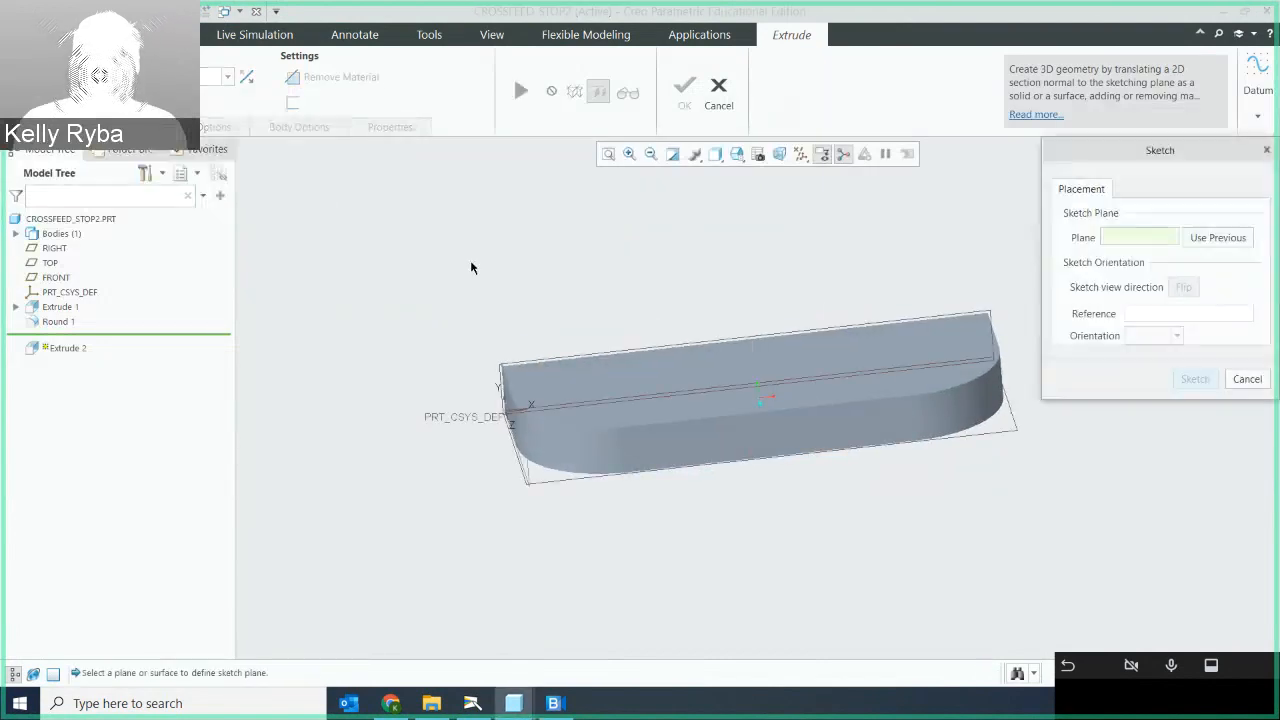
pyautogui.moveTo(771, 309)
pyautogui.mouseDown(button='middle')
pyautogui.moveTo(783, 282)
pyautogui.moveTo(803, 306)
pyautogui.mouseUp(button='middle')
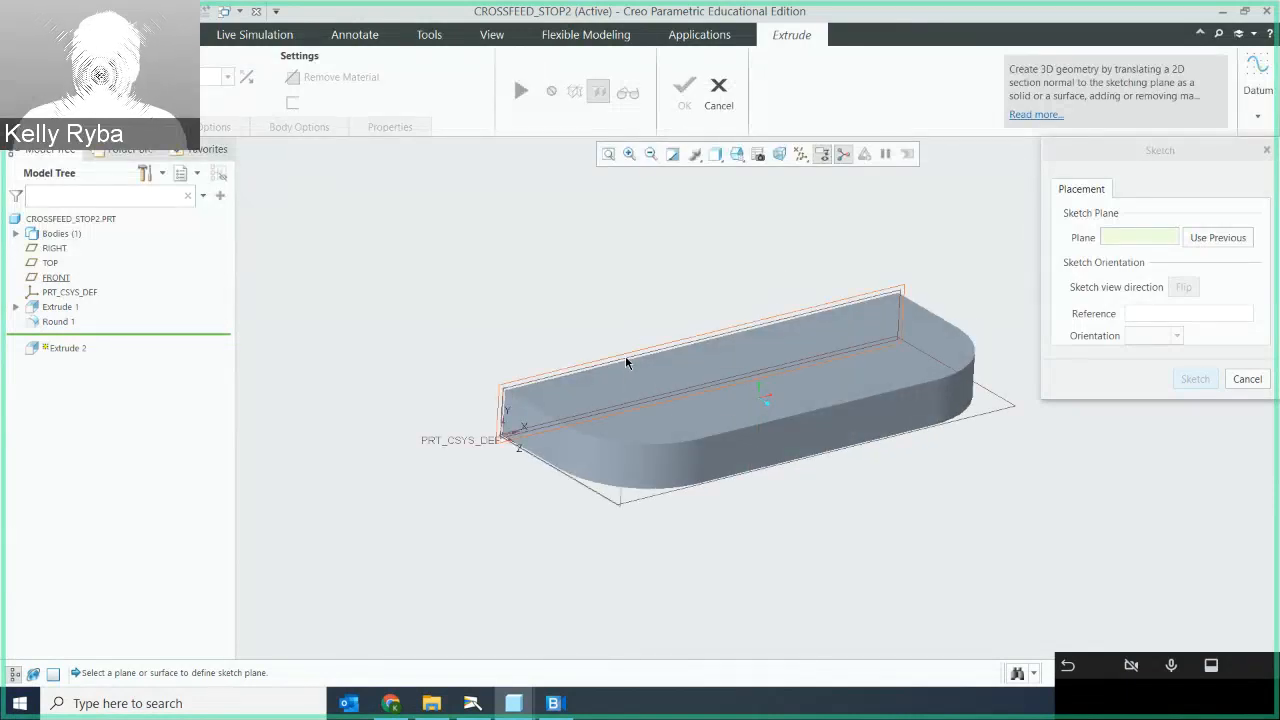
pyautogui.click(625, 356)
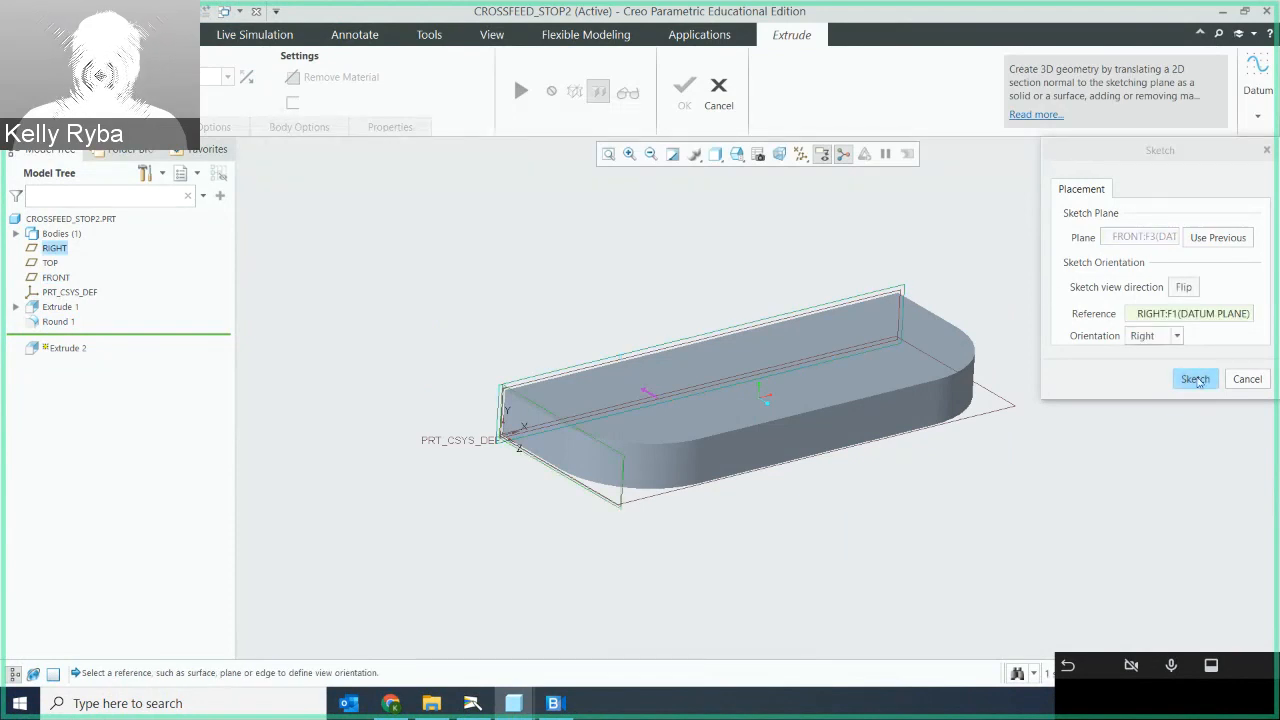
pyautogui.click(1196, 379)
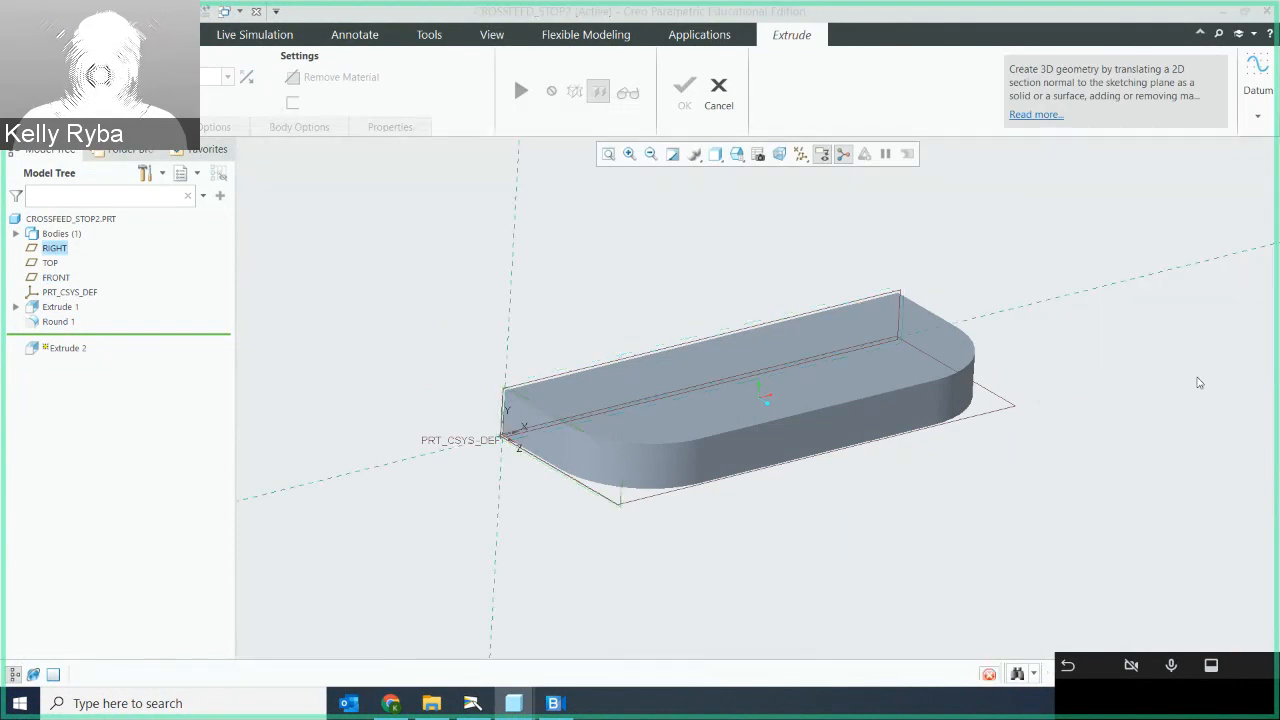
pyautogui.click(789, 155)
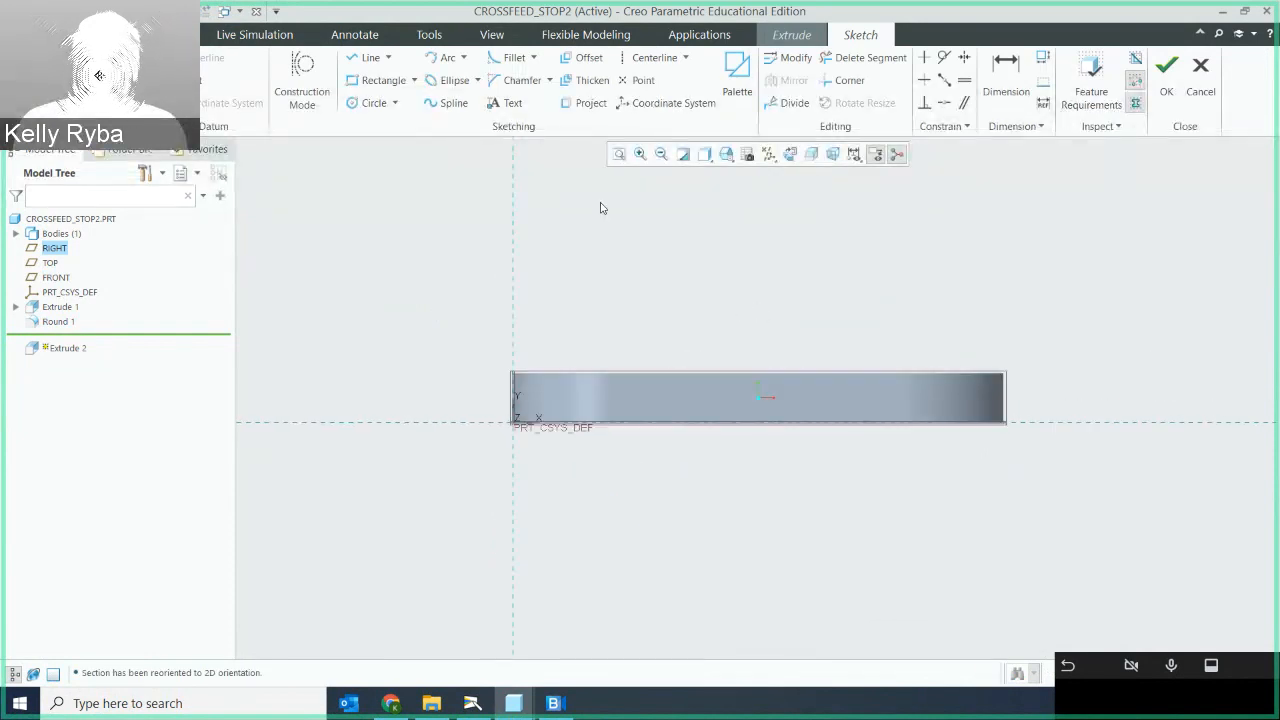
# Sketch a circle about 1.47 in diameter above the middle of the base plate
pyautogui.click(378, 102)
pyautogui.click(757, 268)
pyautogui.click(797, 200)
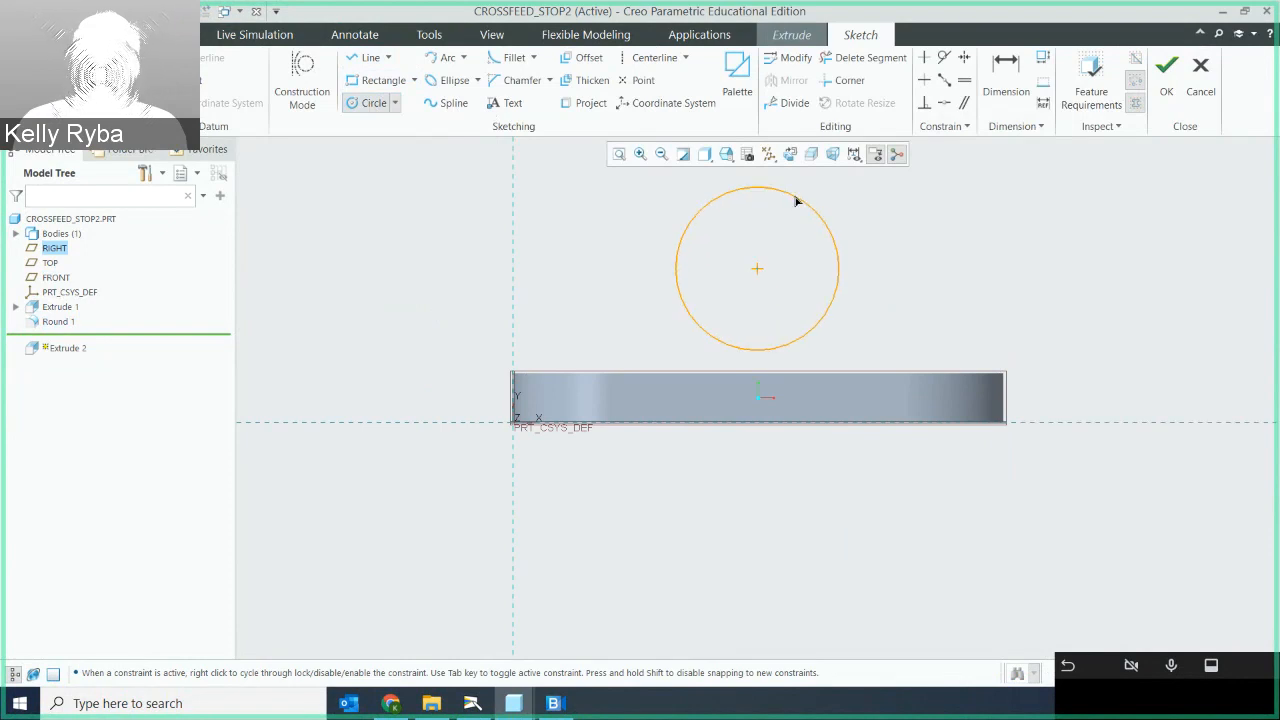
pyautogui.middleClick(879, 243)
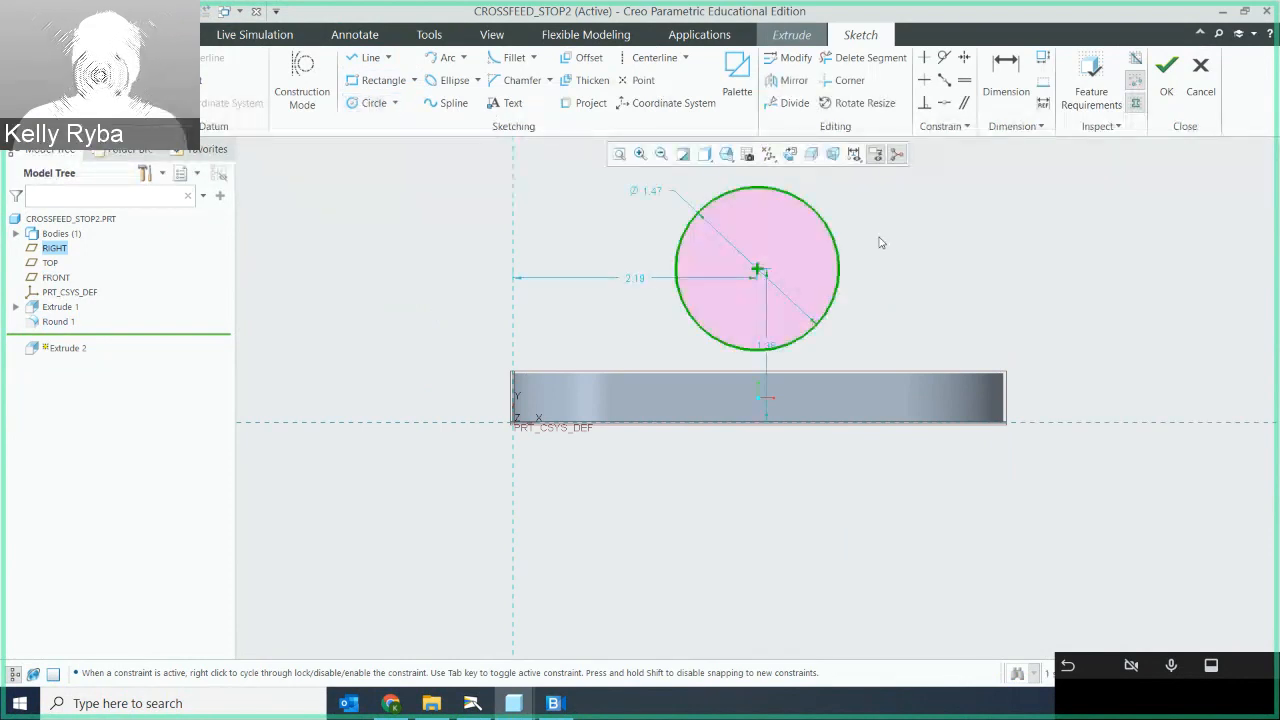
# Set the circle's diameter to 1.75 and its centre's horizontal distance from the RIGHT datum plane to 2.2
pyautogui.doubleClick(645, 190)
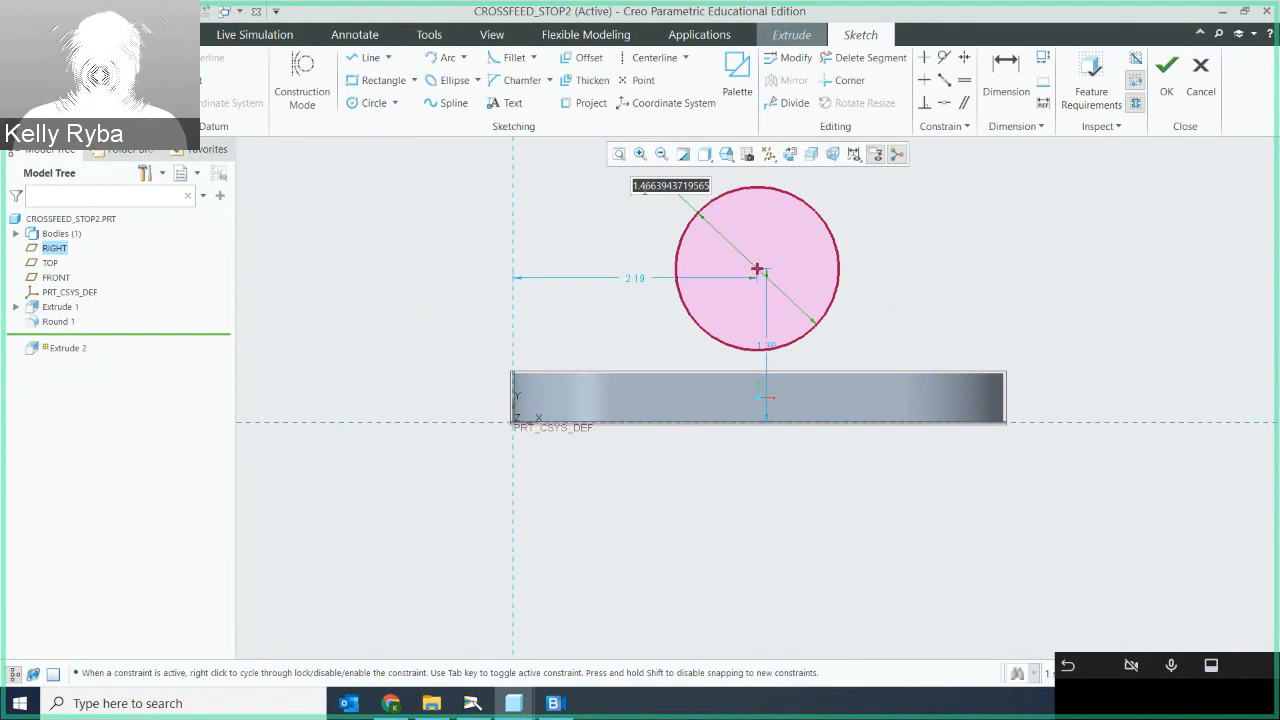
pyautogui.press('BackSpace')
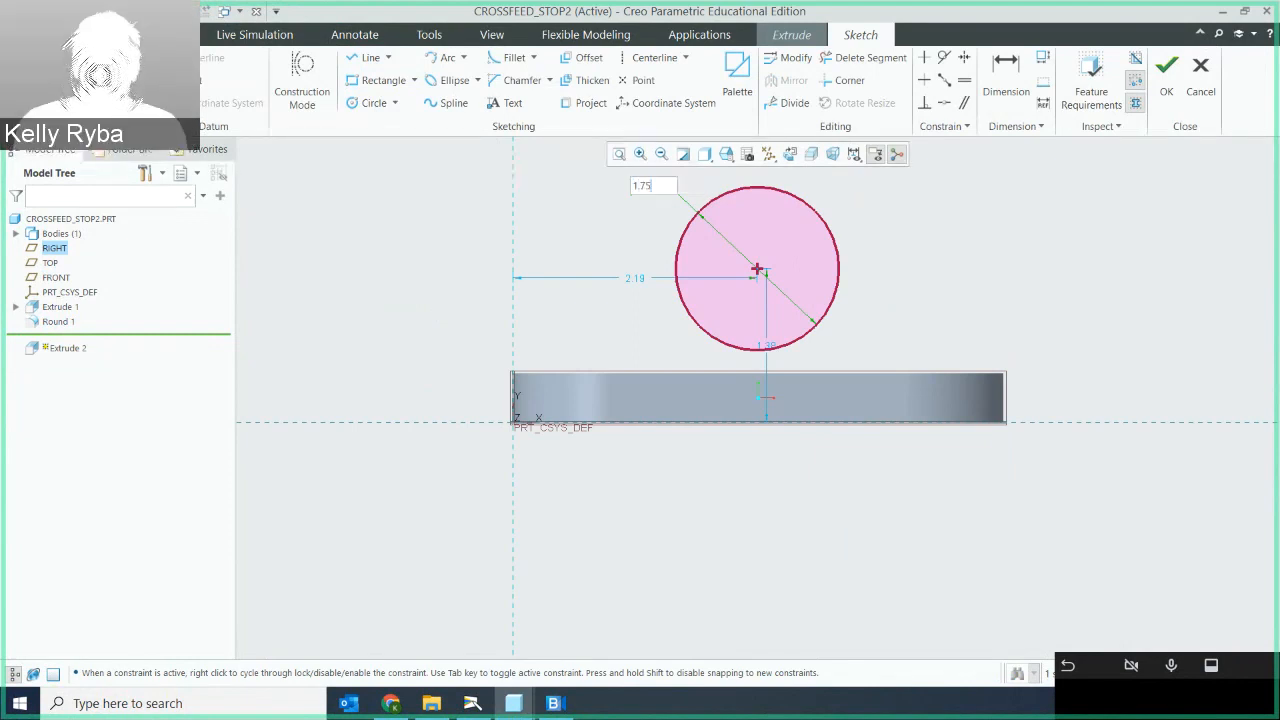
pyautogui.press('Return')
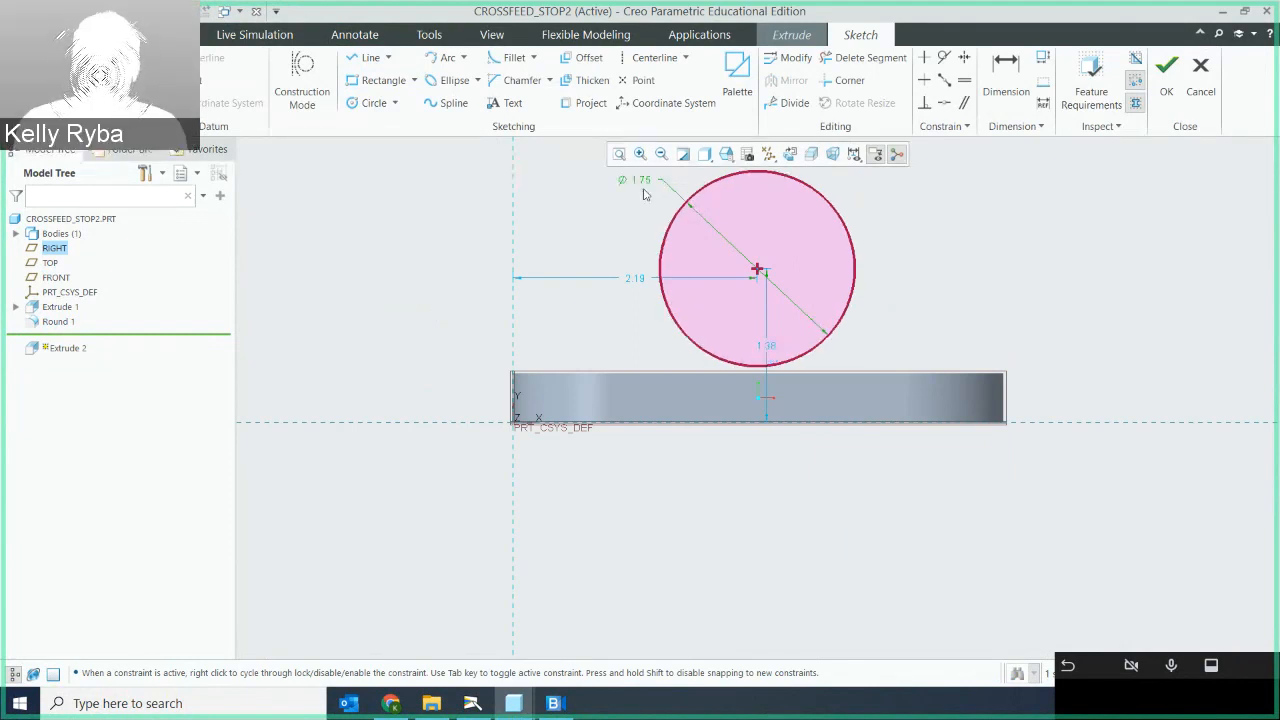
pyautogui.doubleClick(633, 281)
pyautogui.write('2')
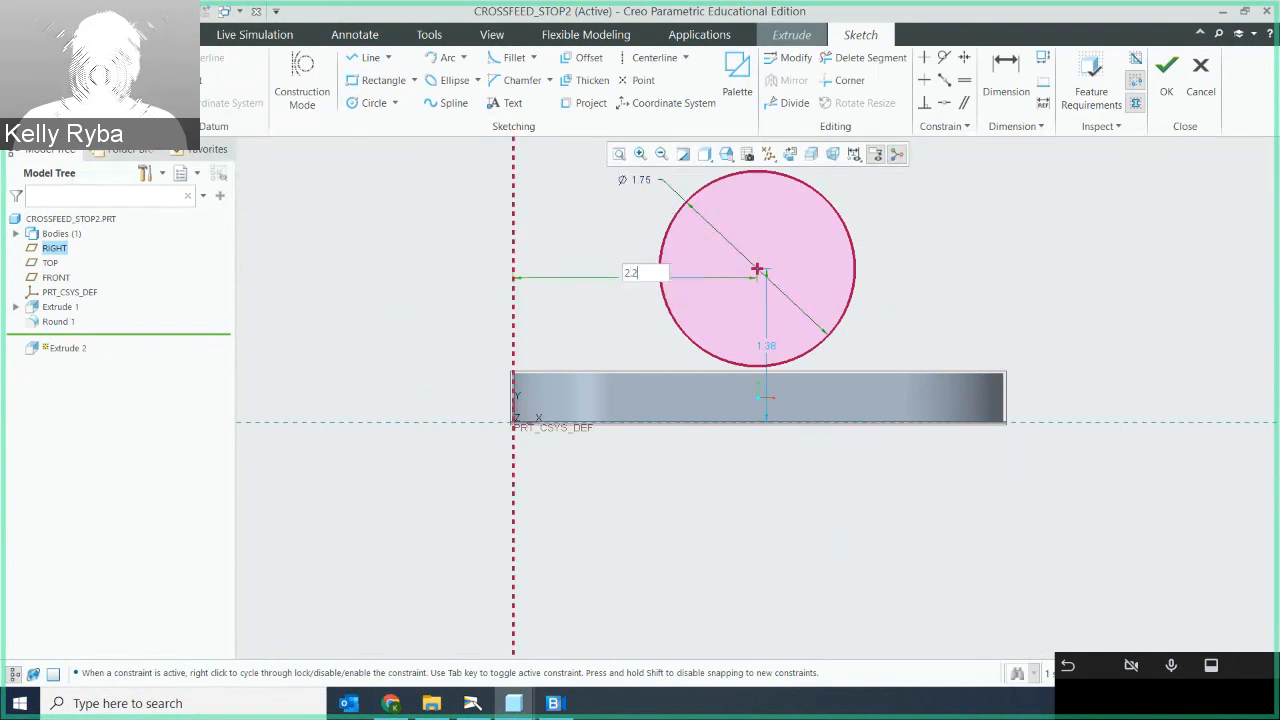
pyautogui.write('.2')
pyautogui.press('Return')
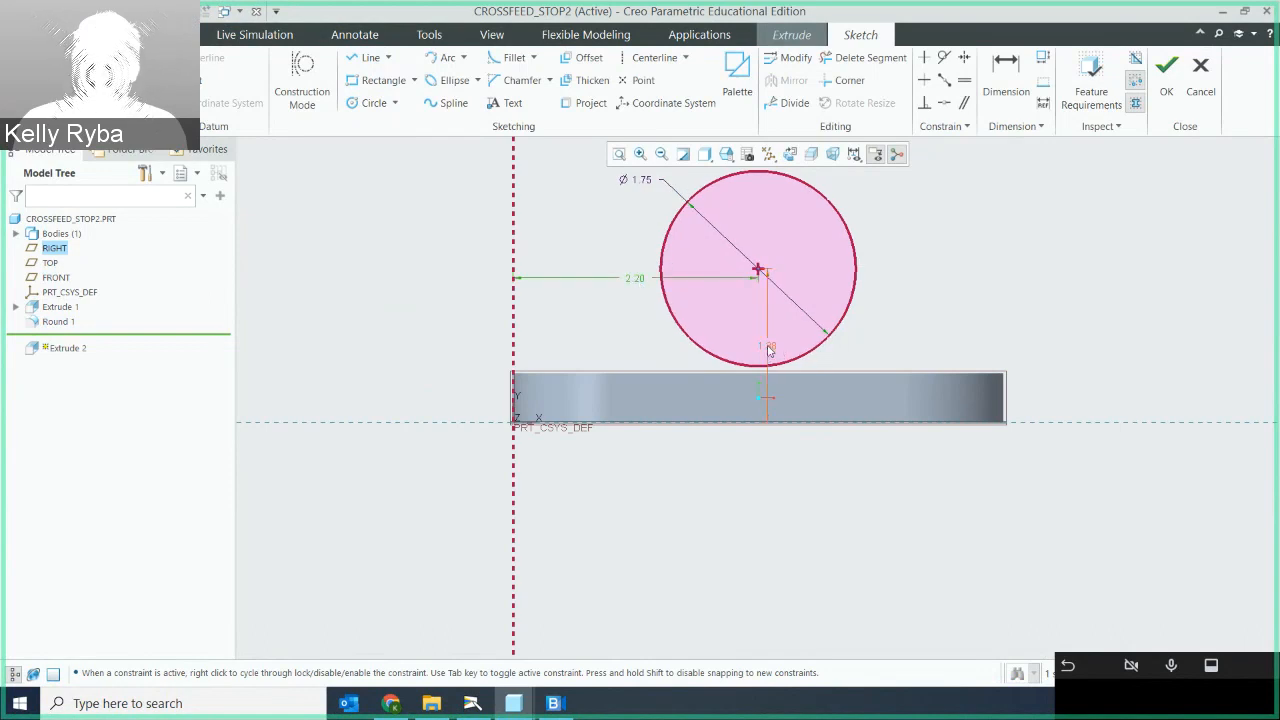
# Move the circle's vertical dimension clear of the circle and set its centre height above the base's bottom to 1.44
pyautogui.moveTo(769, 350); pyautogui.dragTo(920, 329)
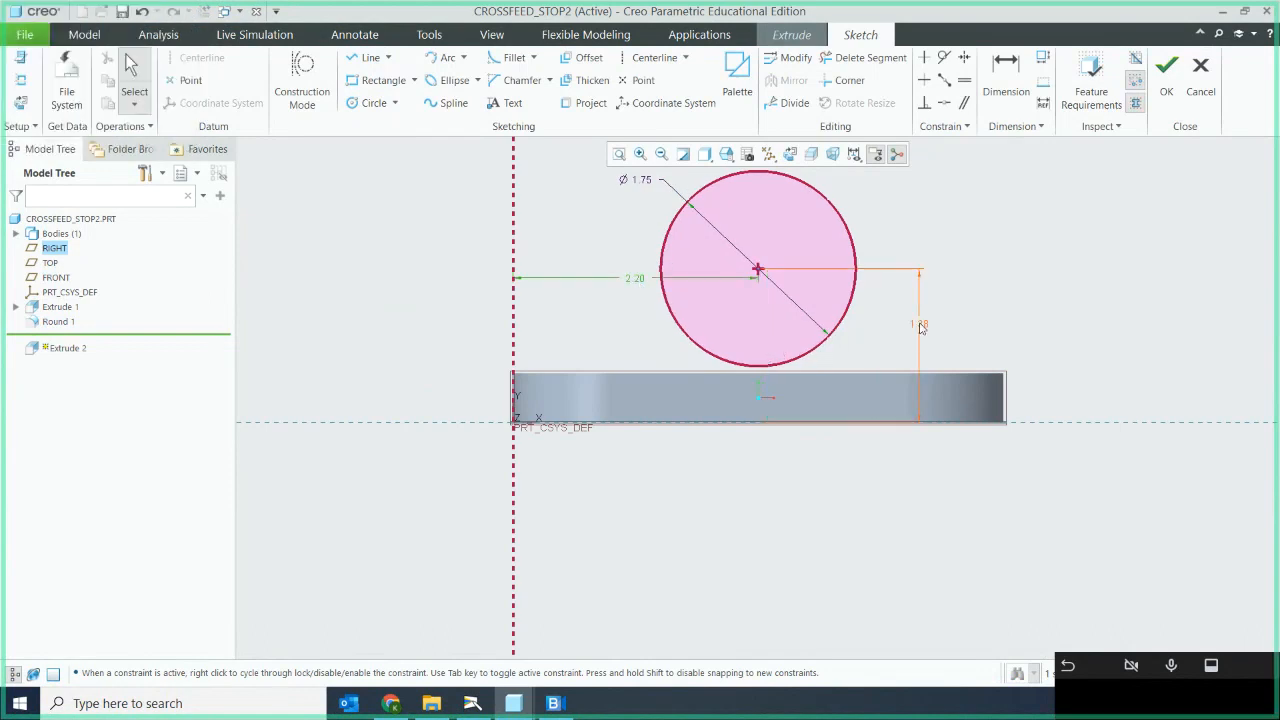
pyautogui.doubleClick(920, 320)
pyautogui.write('1.44')
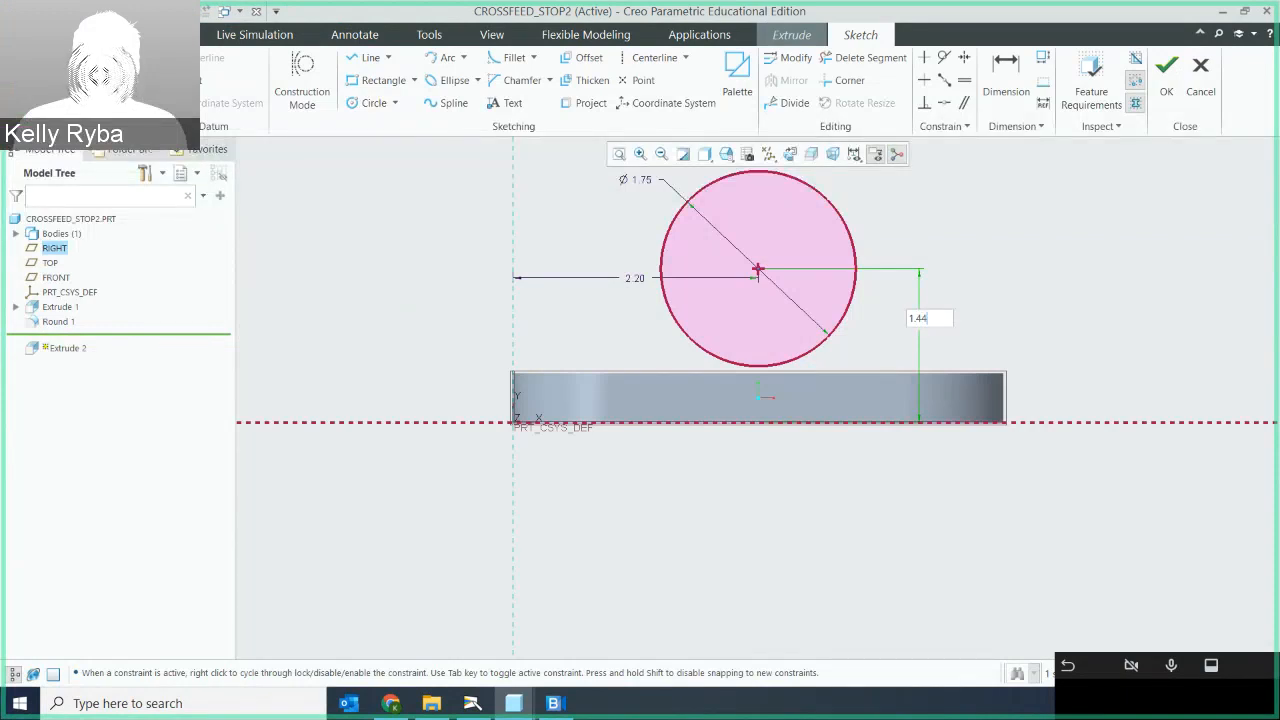
pyautogui.press('Return')
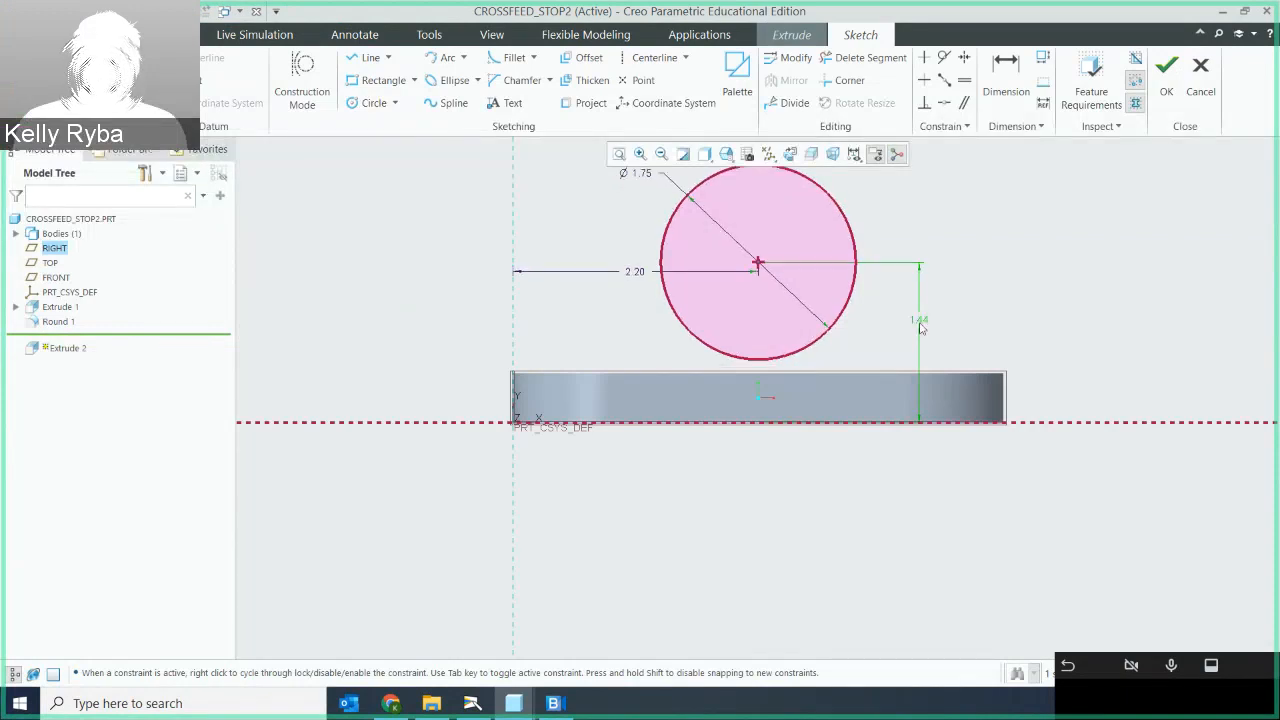
pyautogui.click(988, 243)
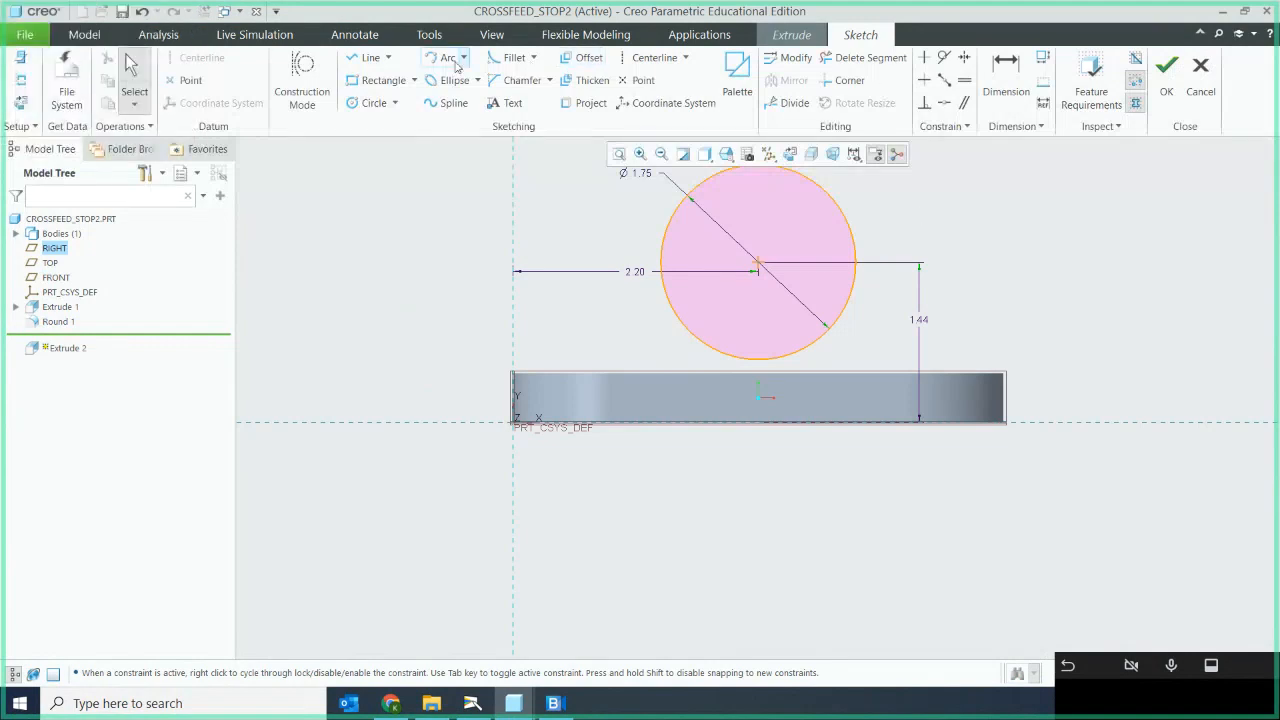
# Draw a vertical line from the circle's left tangent point down to the top edge of the base
pyautogui.click(370, 57)
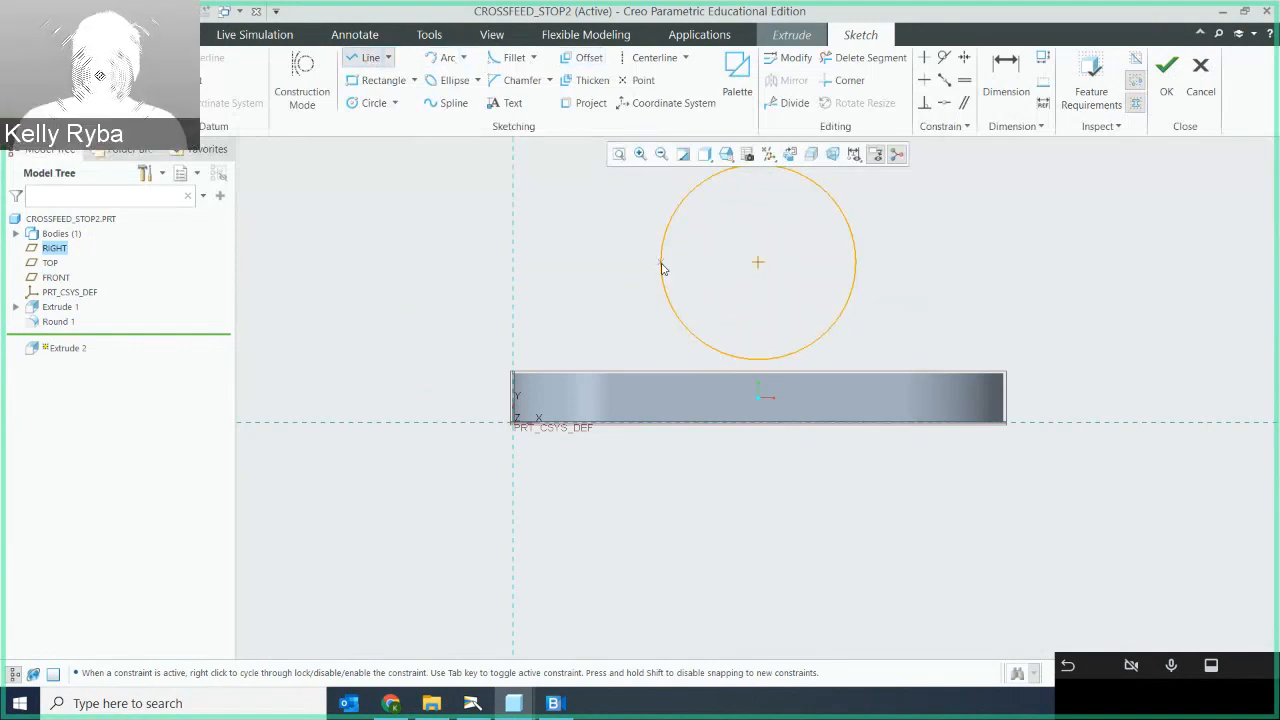
pyautogui.click(661, 264)
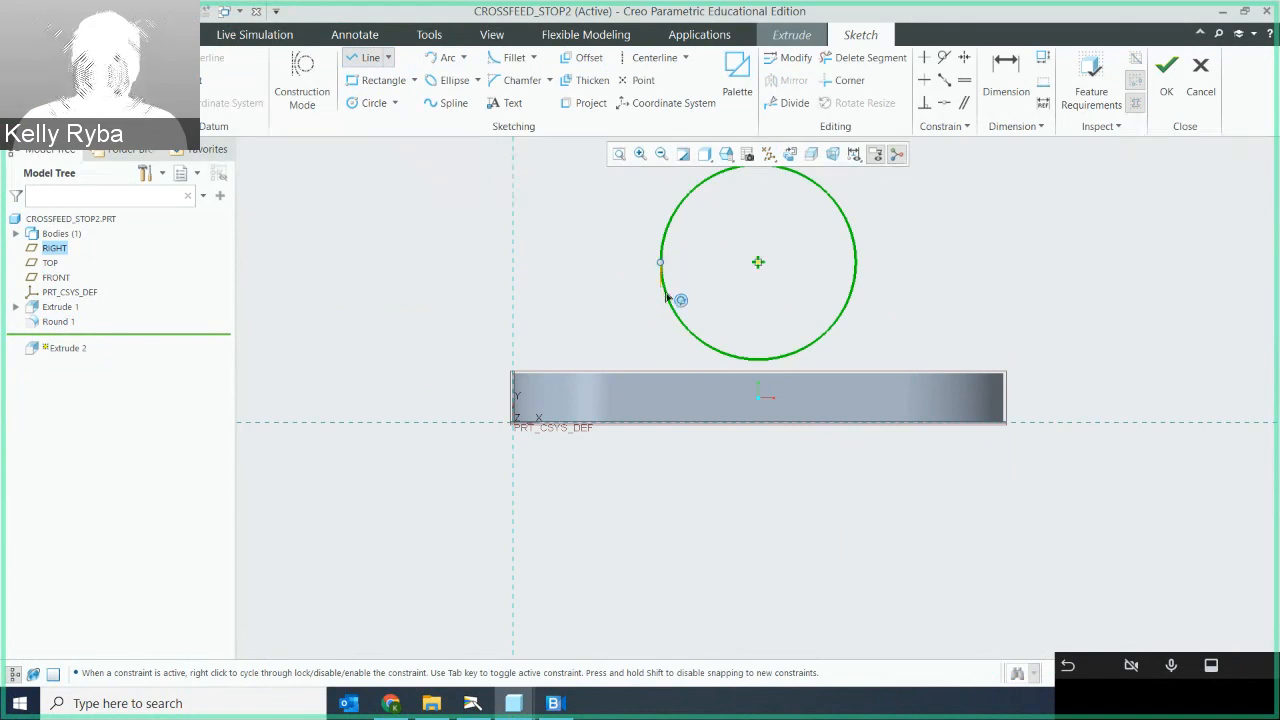
pyautogui.click(661, 374)
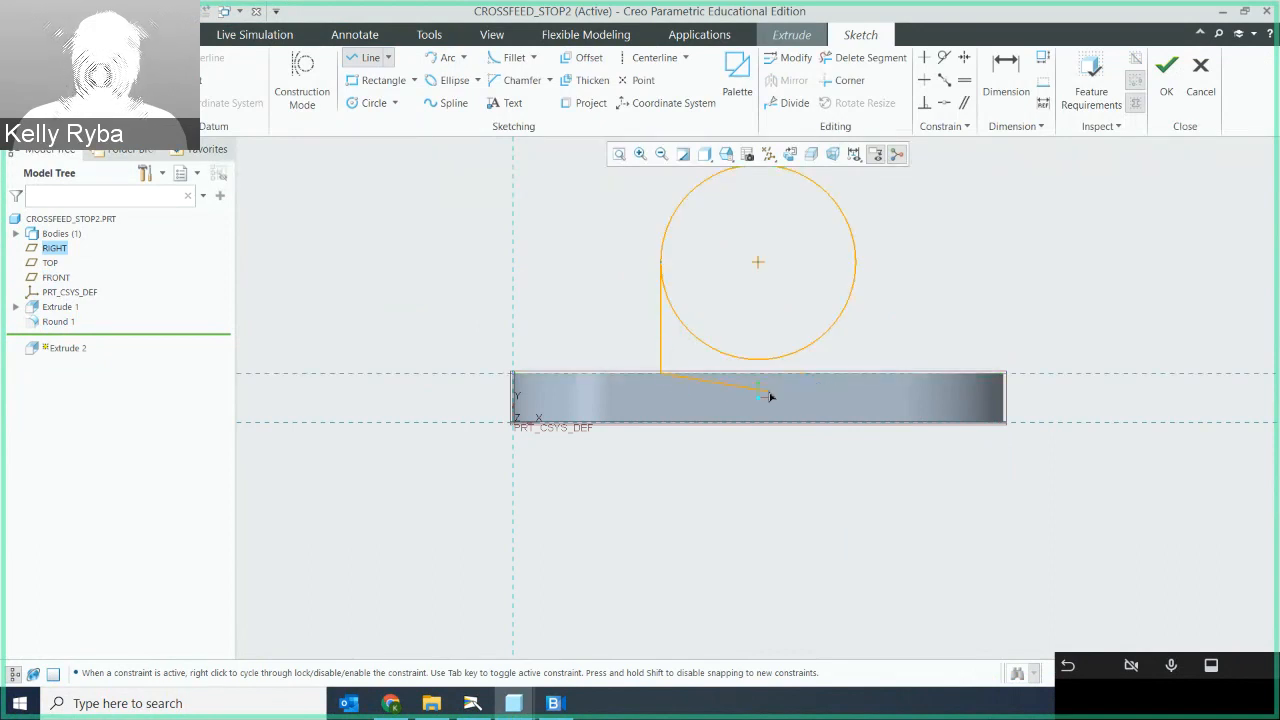
pyautogui.middleClick(768, 397)
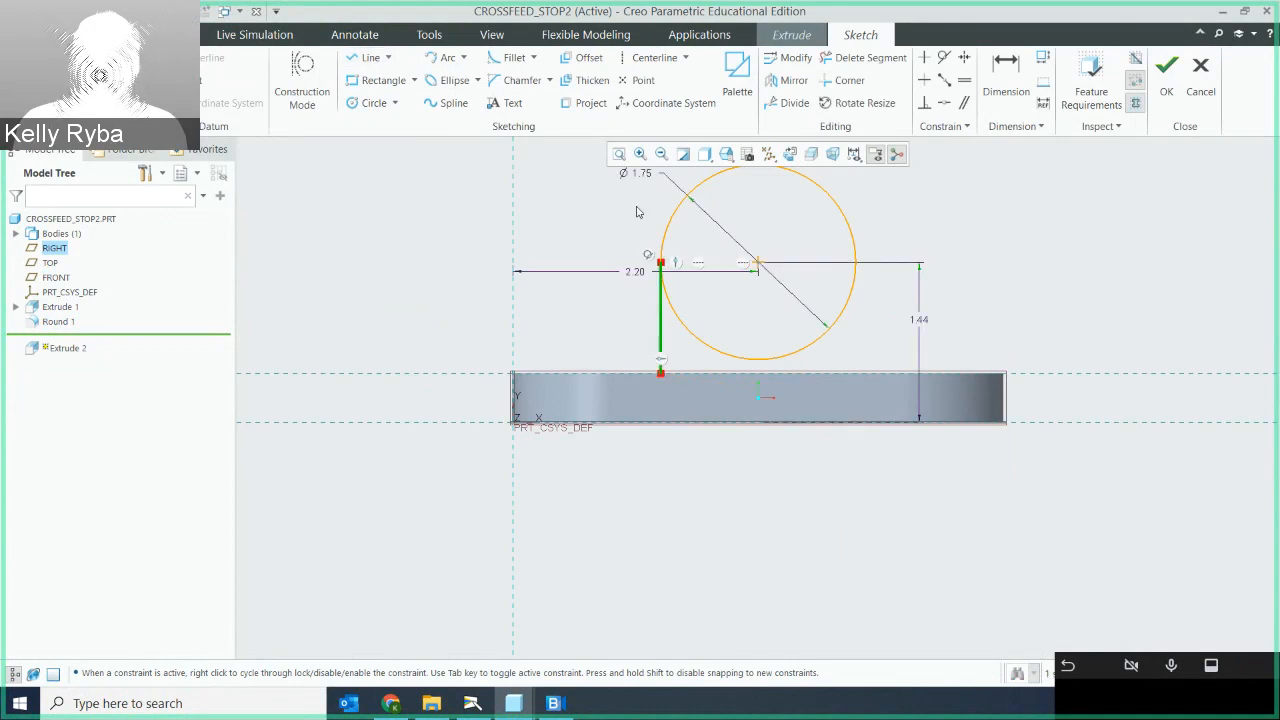
# Draw a vertical line from the circle's right tangent point to the base's top edge and close the profile along that edge
pyautogui.click(370, 58)
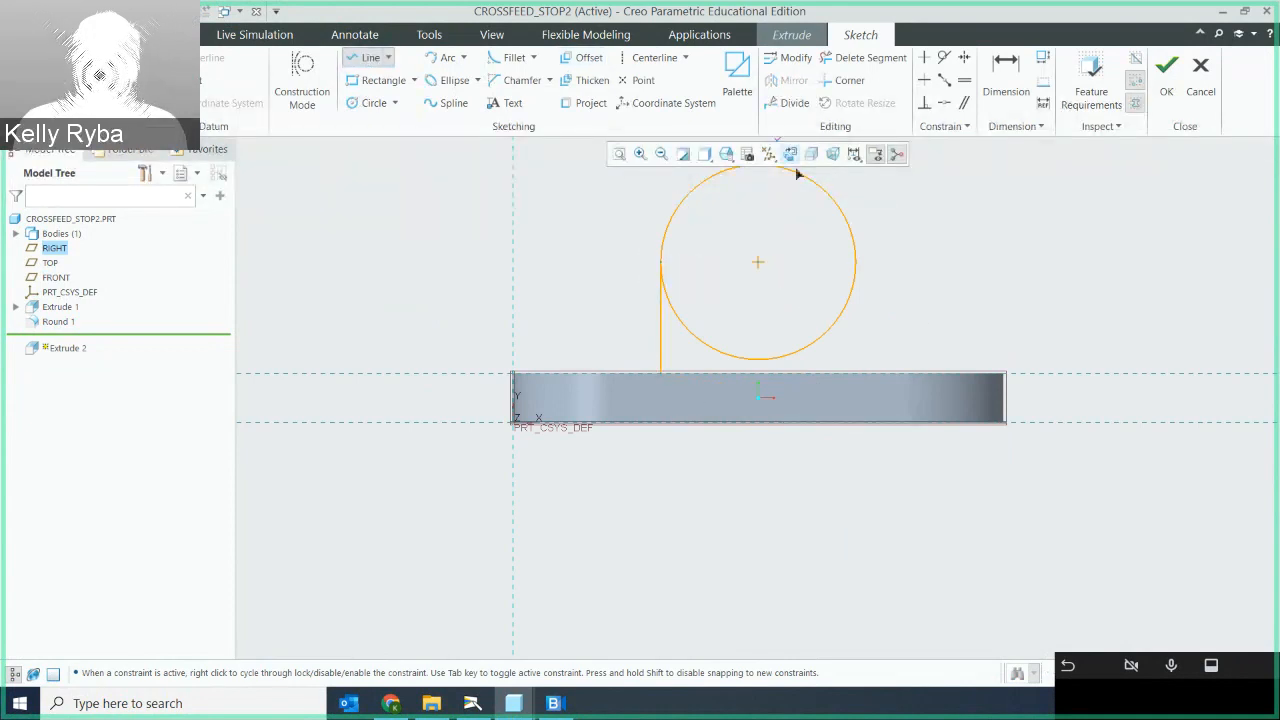
pyautogui.click(857, 265)
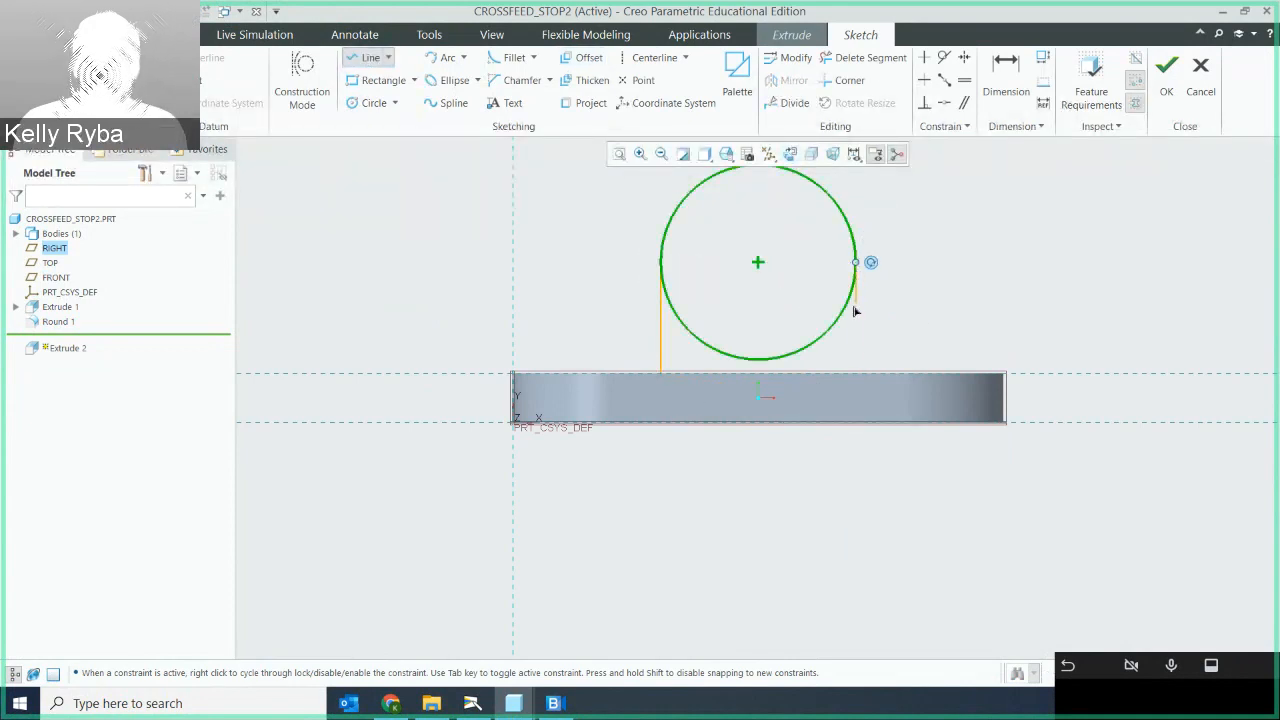
pyautogui.click(857, 376)
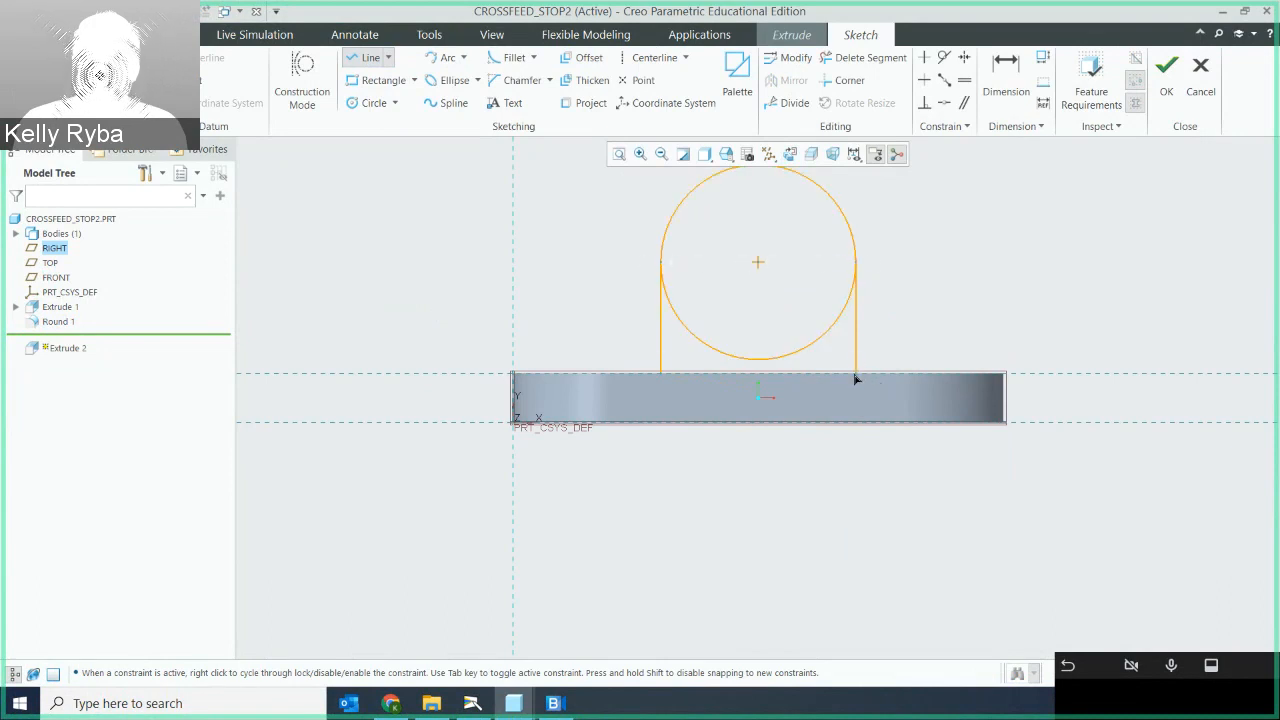
pyautogui.click(662, 375)
pyautogui.middleClick(913, 290)
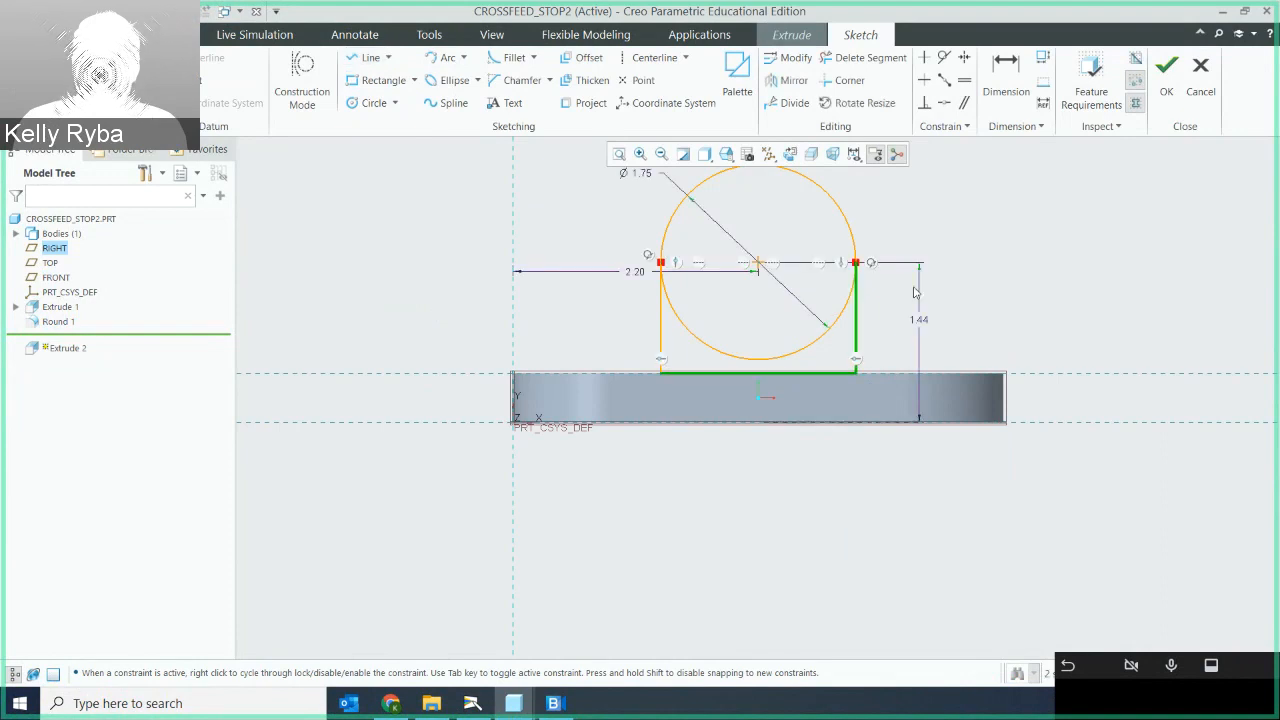
# Trim away the lower half of the circle with Delete Segment, leaving a round-topped lug profile
pyautogui.click(866, 57)
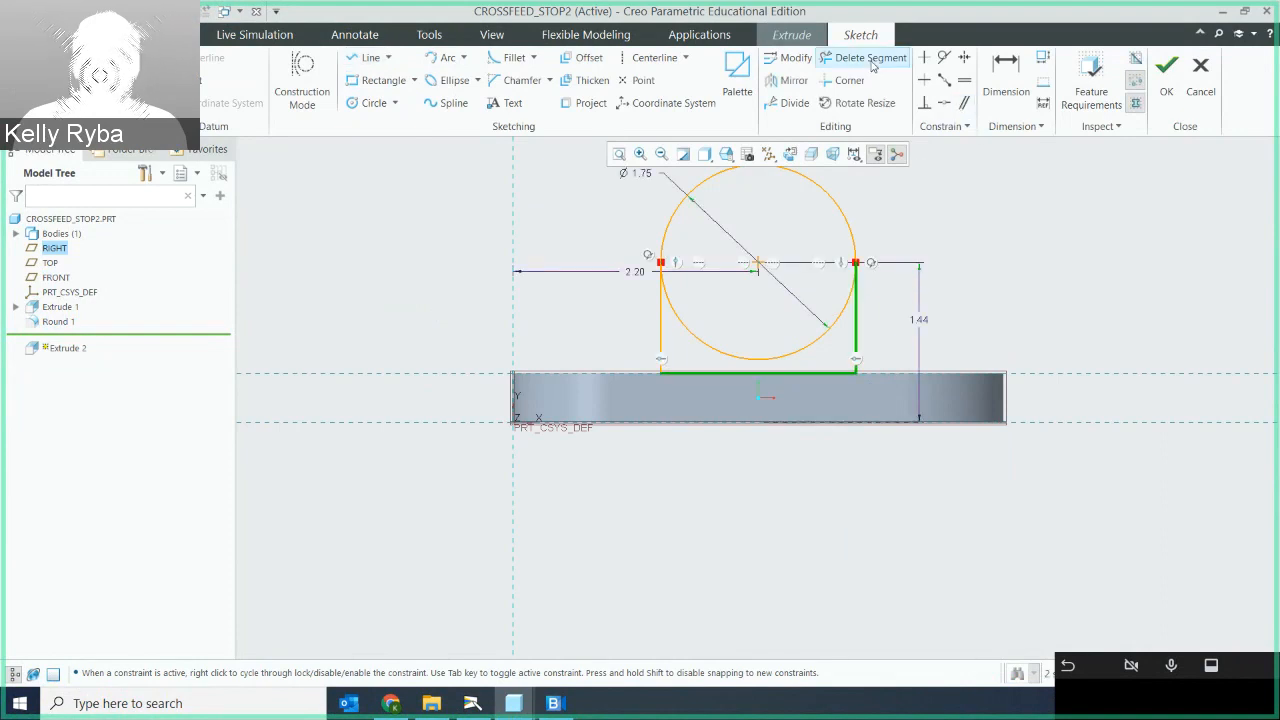
pyautogui.moveTo(810, 345); pyautogui.dragTo(797, 344)
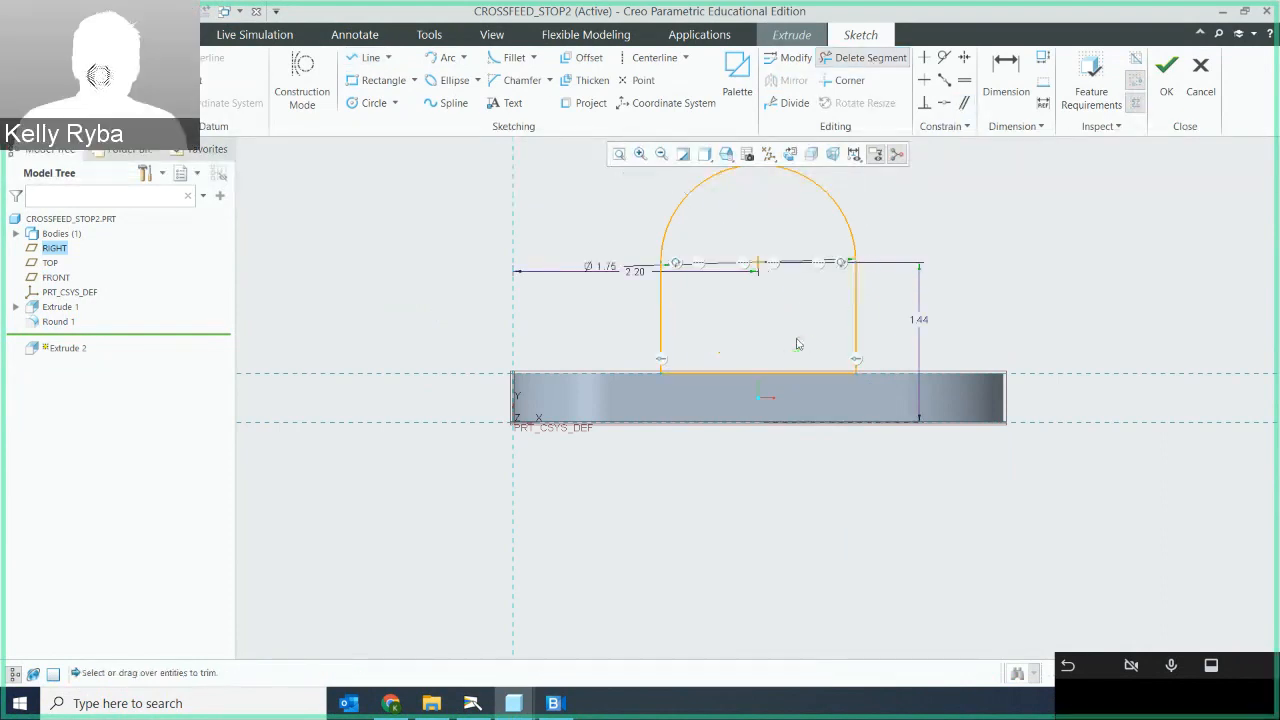
pyautogui.middleClick(988, 202)
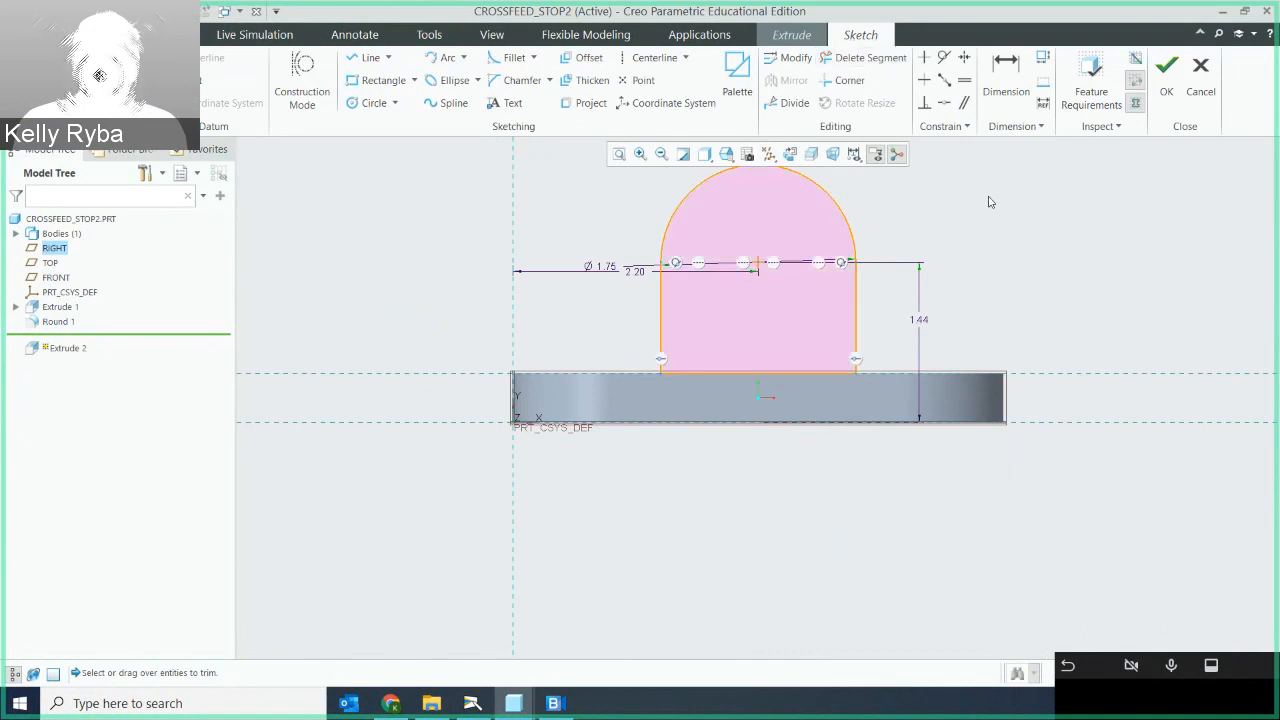
# Check the lug sketch against the feature requirements and accept the sketch
pyautogui.click(1091, 104)
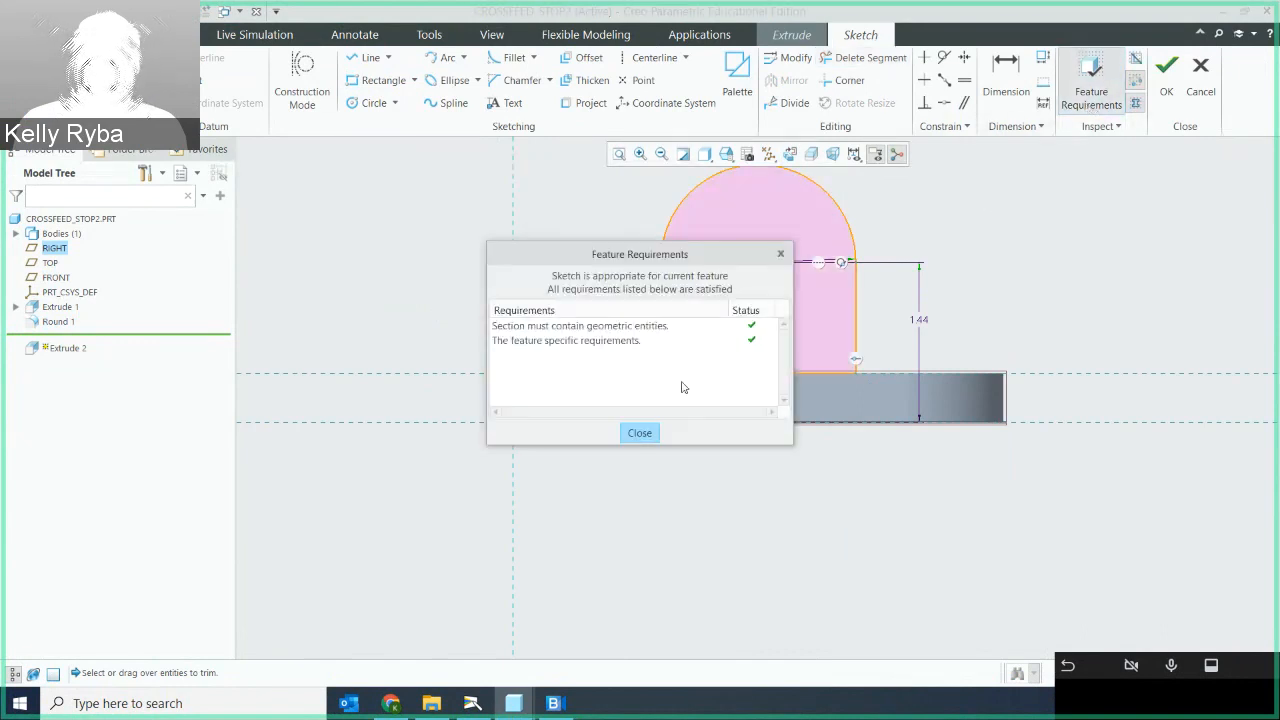
pyautogui.click(640, 433)
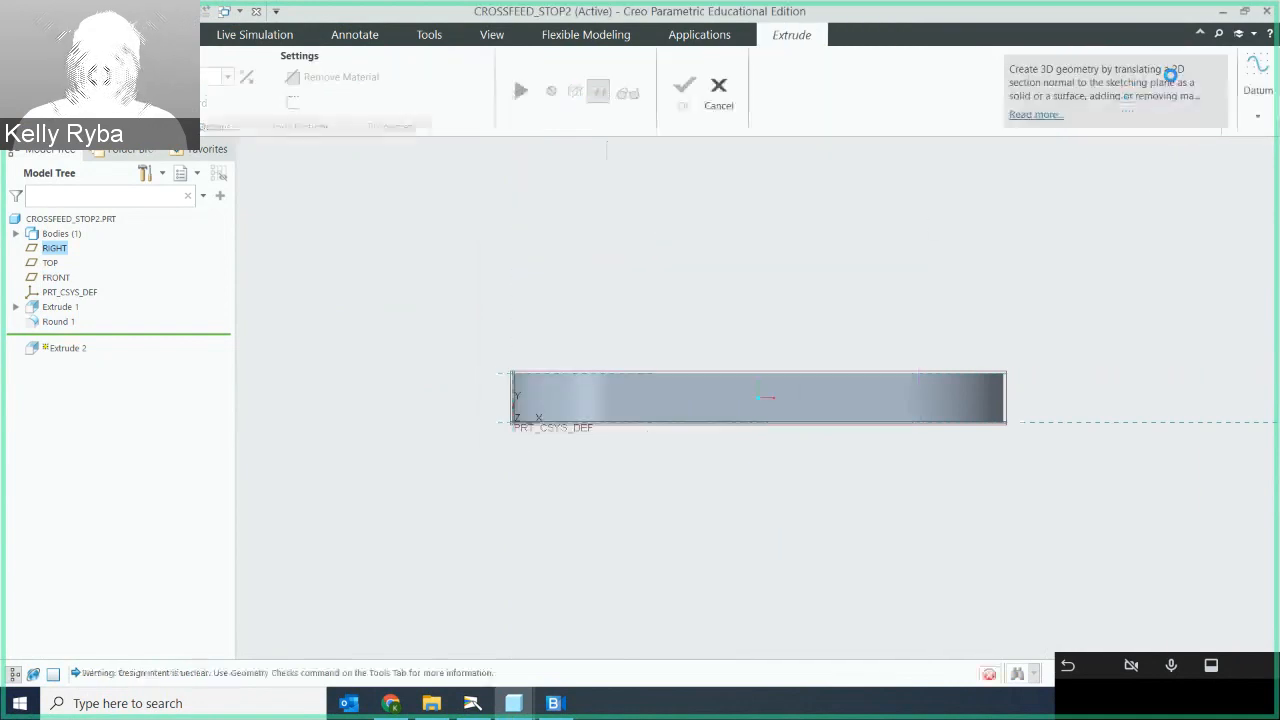
pyautogui.click(1169, 78)
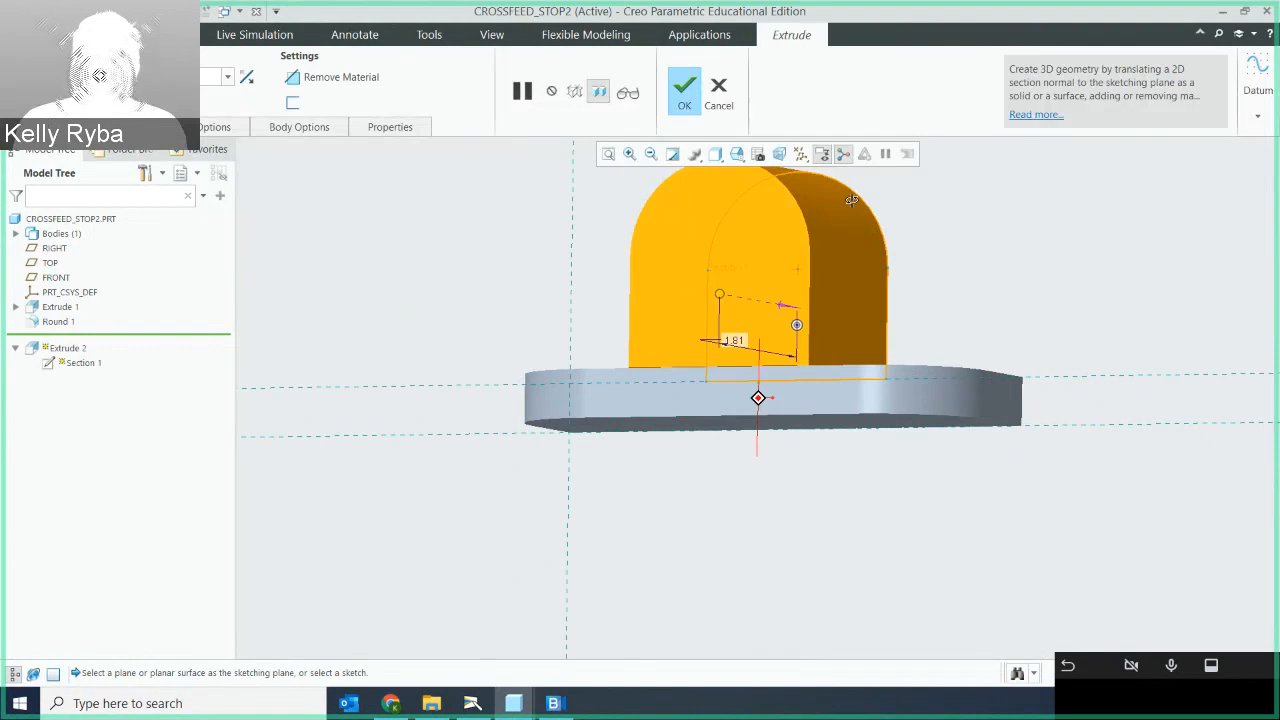
# Set the lug's extrusion depth to 0.44 and complete the feature
pyautogui.moveTo(851, 200); pyautogui.dragTo(530, 245, button='middle')
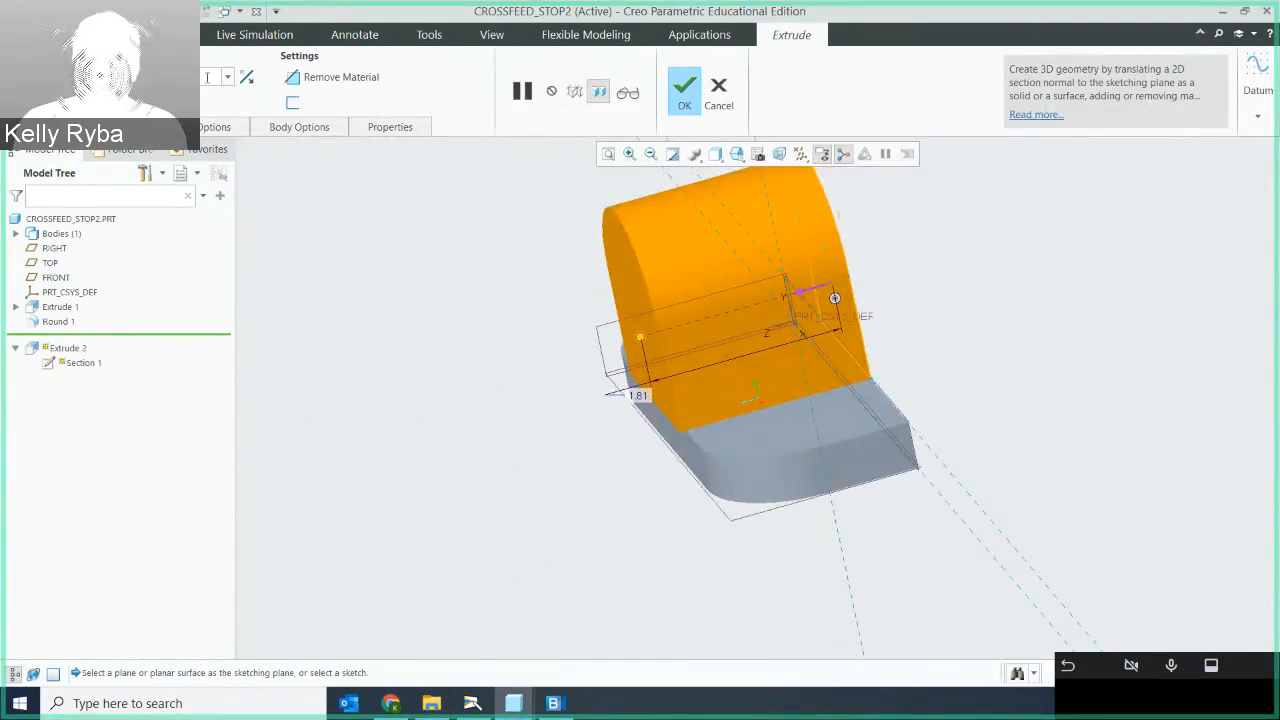
pyautogui.click(684, 90)
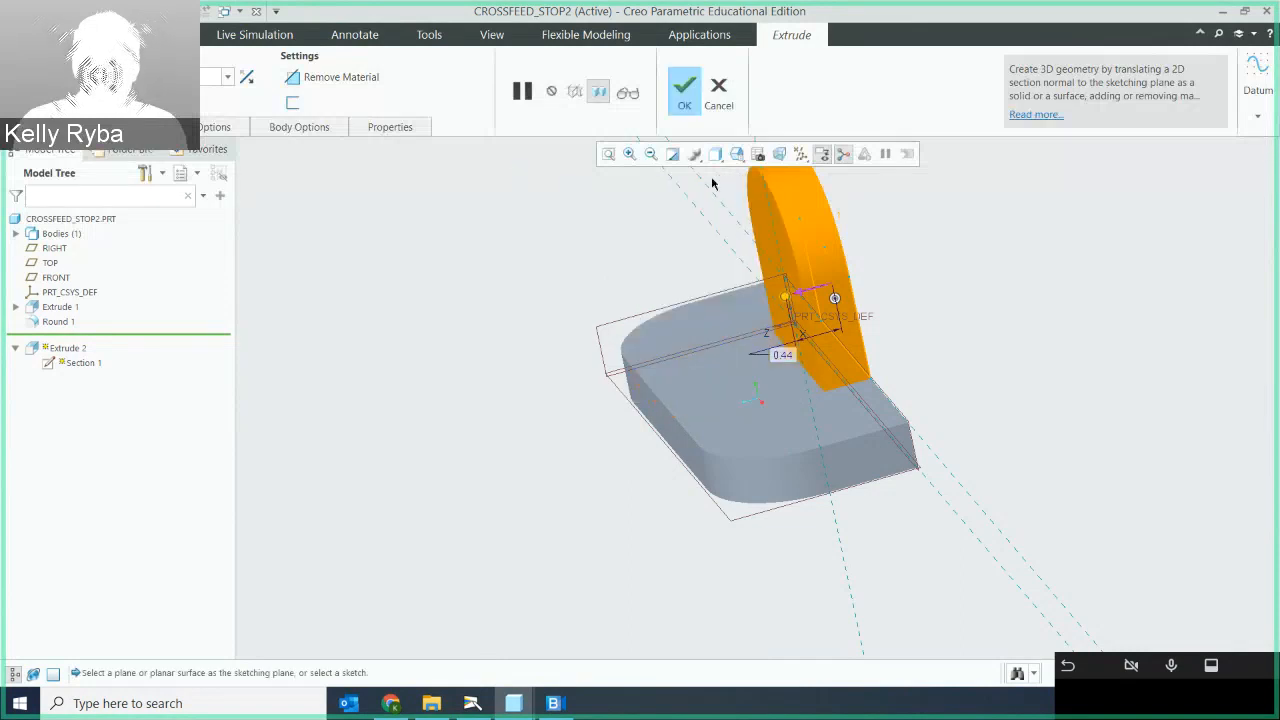
pyautogui.click(684, 91)
# Start a new Extrude sketch on the front face of the upright lug and orient it to 2D
pyautogui.moveTo(752, 305); pyautogui.dragTo(888, 263, button='middle')
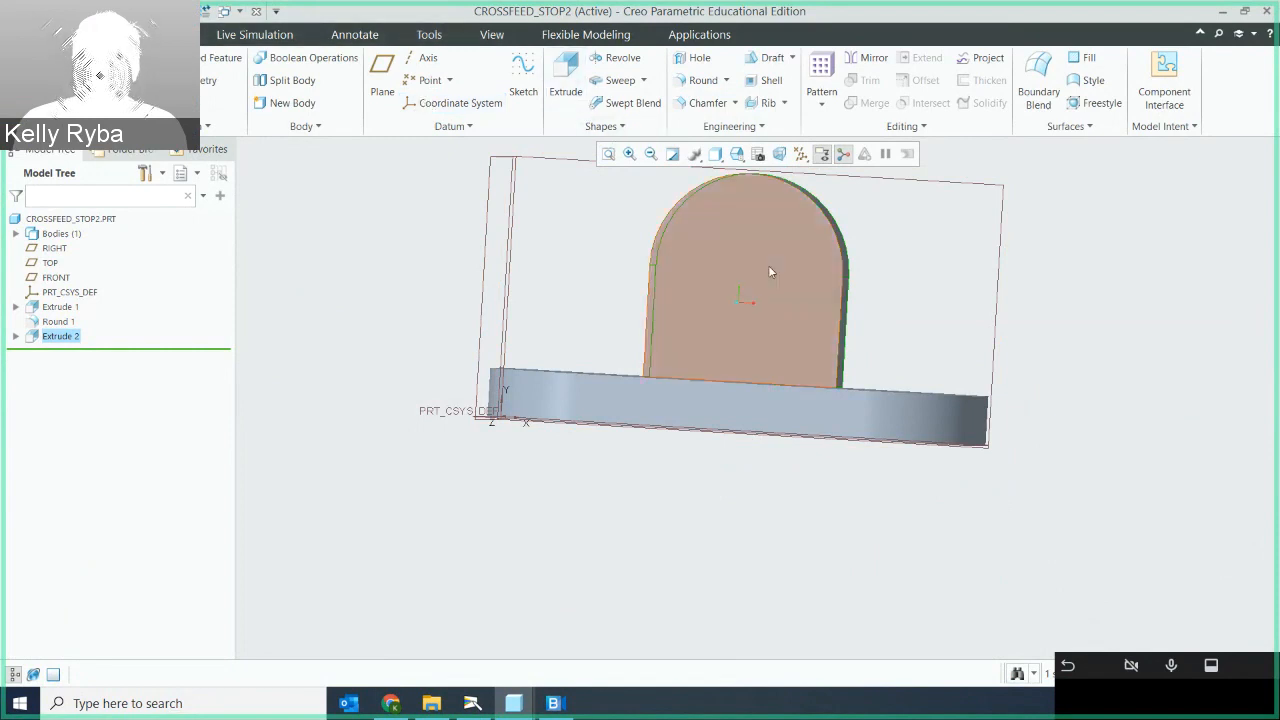
pyautogui.click(565, 75)
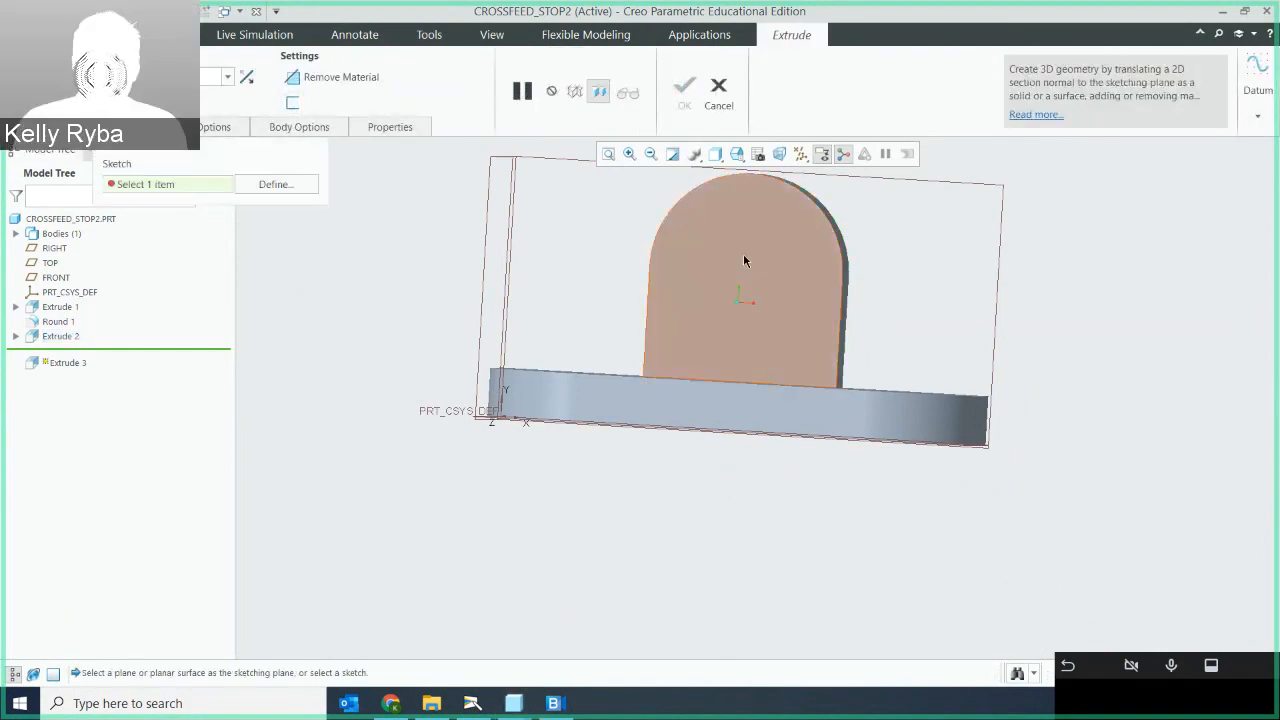
pyautogui.click(743, 261)
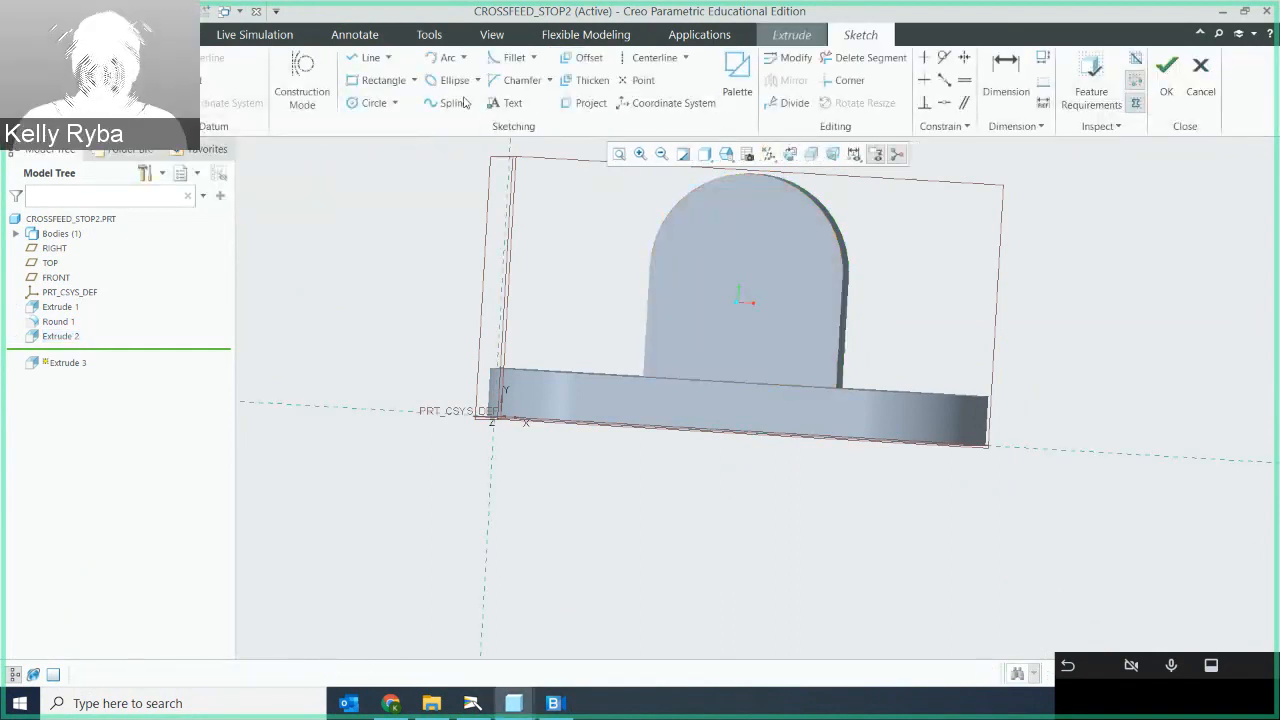
pyautogui.click(790, 154)
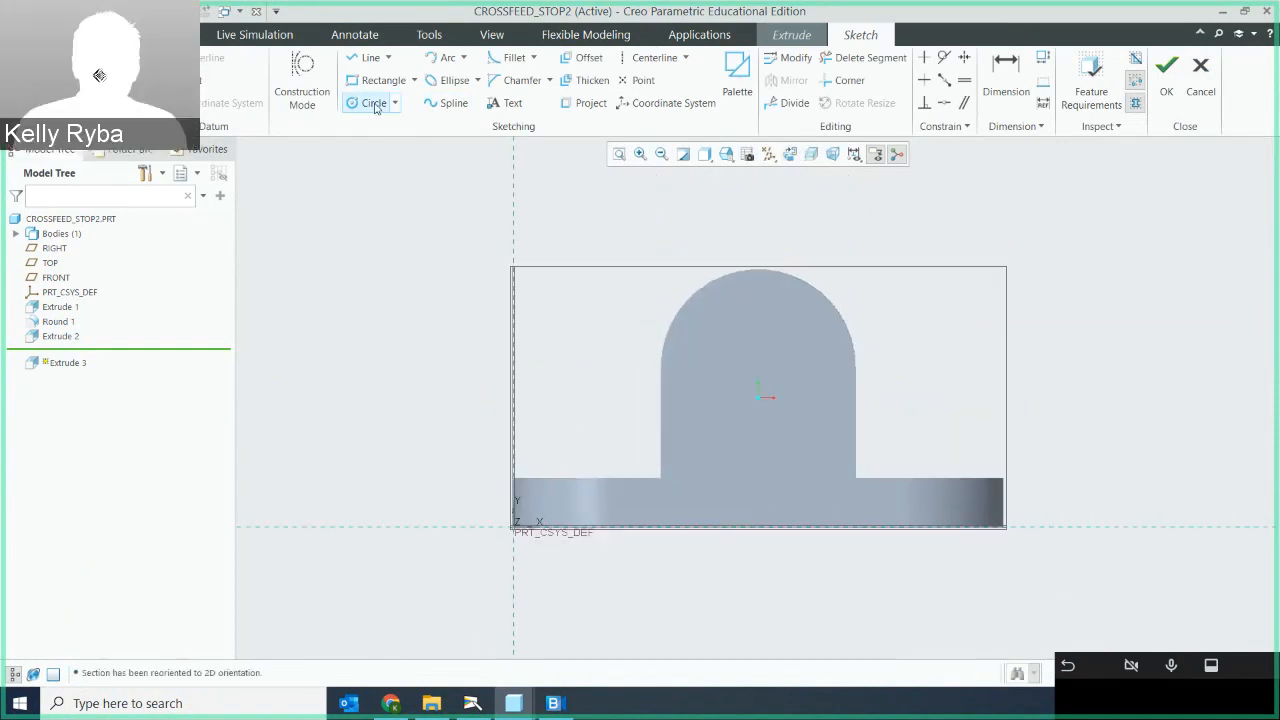
# Sketch a circle about 0.77 in diameter on the lug, concentric with its rounded top
pyautogui.click(374, 104)
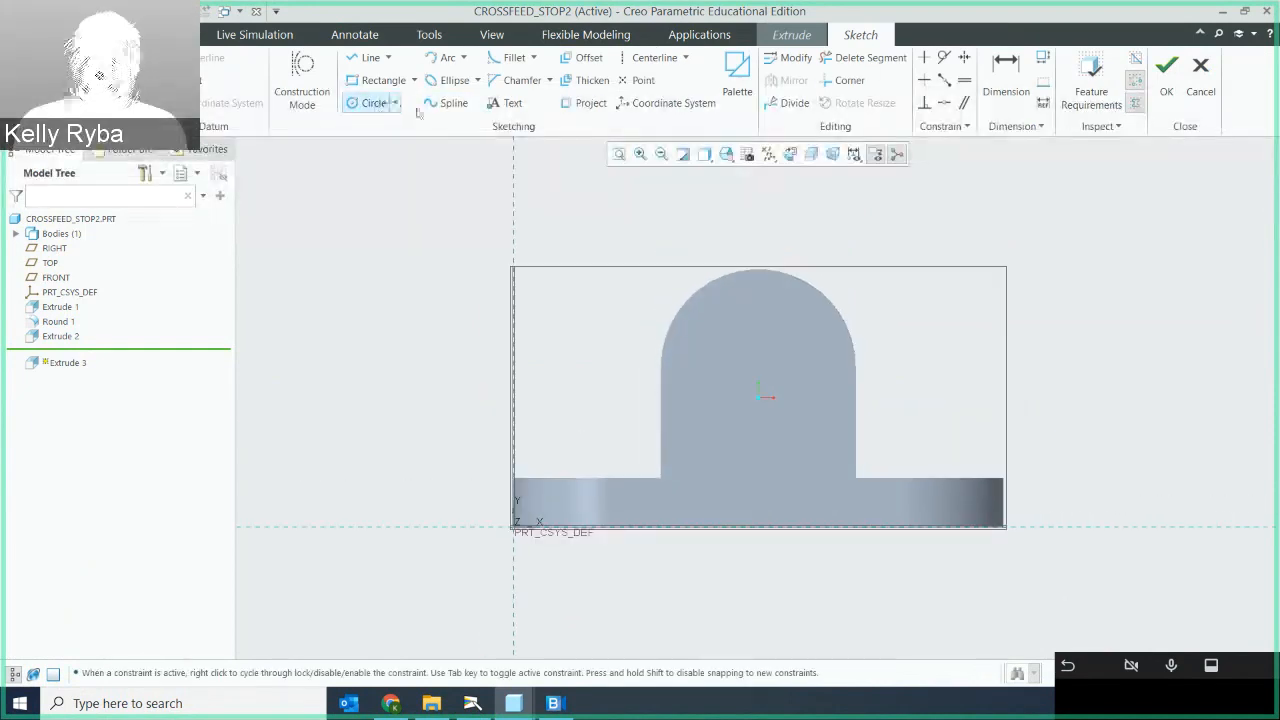
pyautogui.moveTo(689, 311)
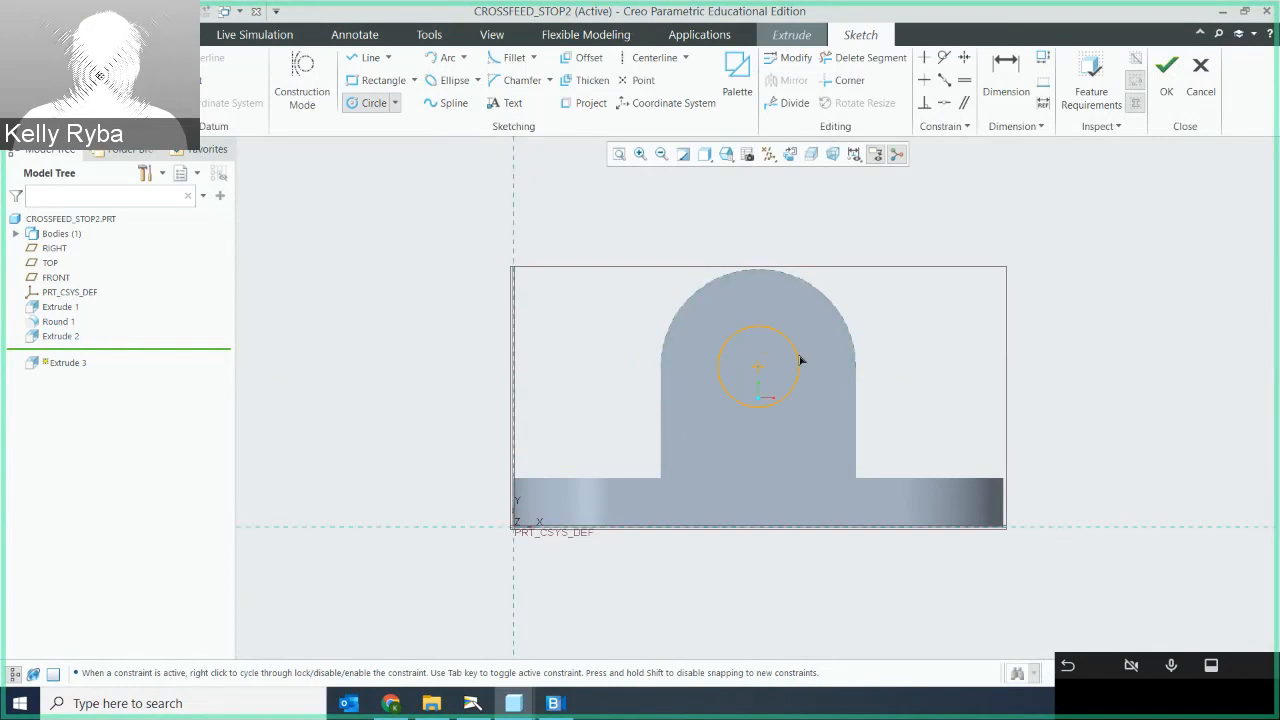
pyautogui.click(800, 358)
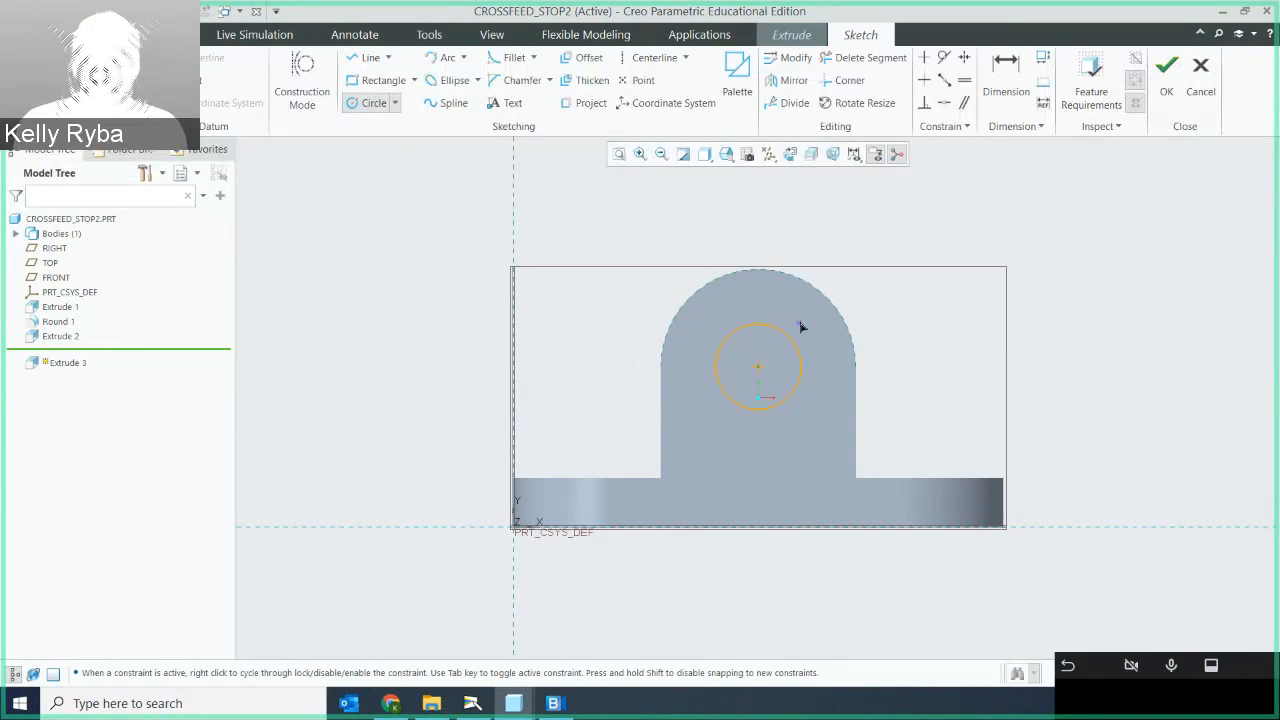
pyautogui.middleClick(830, 326)
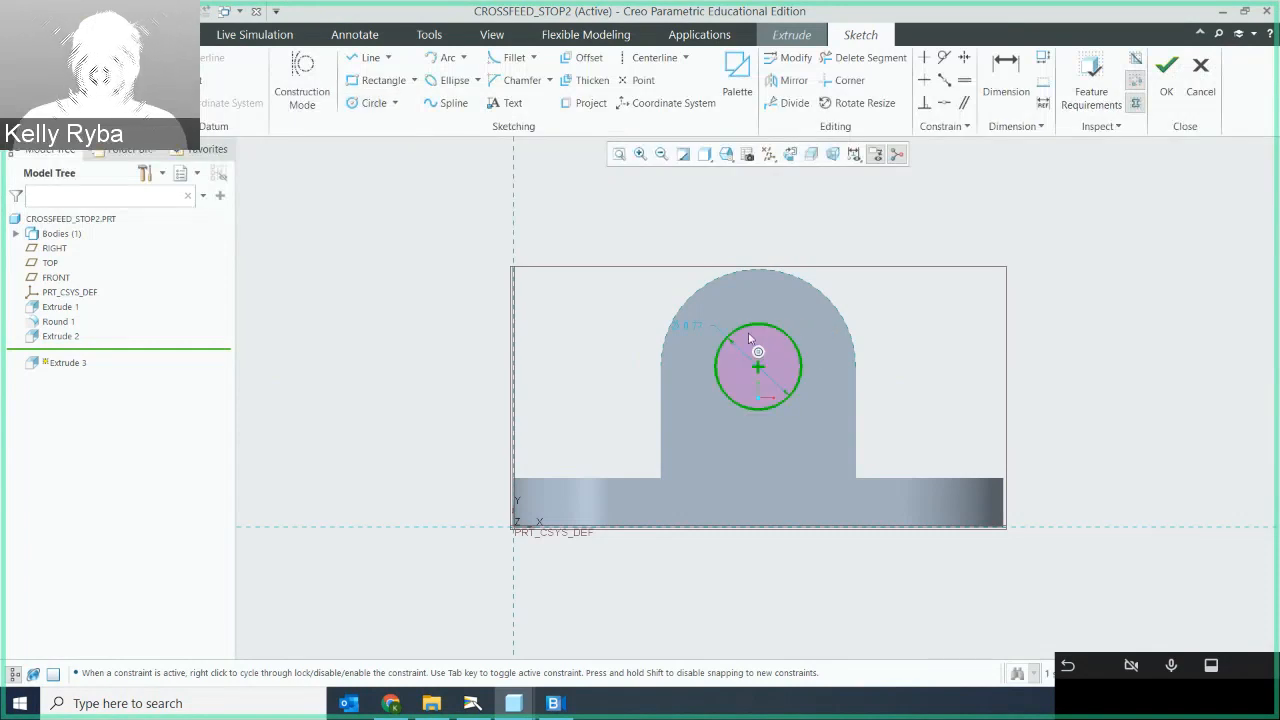
# Set the diameter of the circle on the lug to 0.625
pyautogui.moveTo(694, 332); pyautogui.dragTo(645, 297)
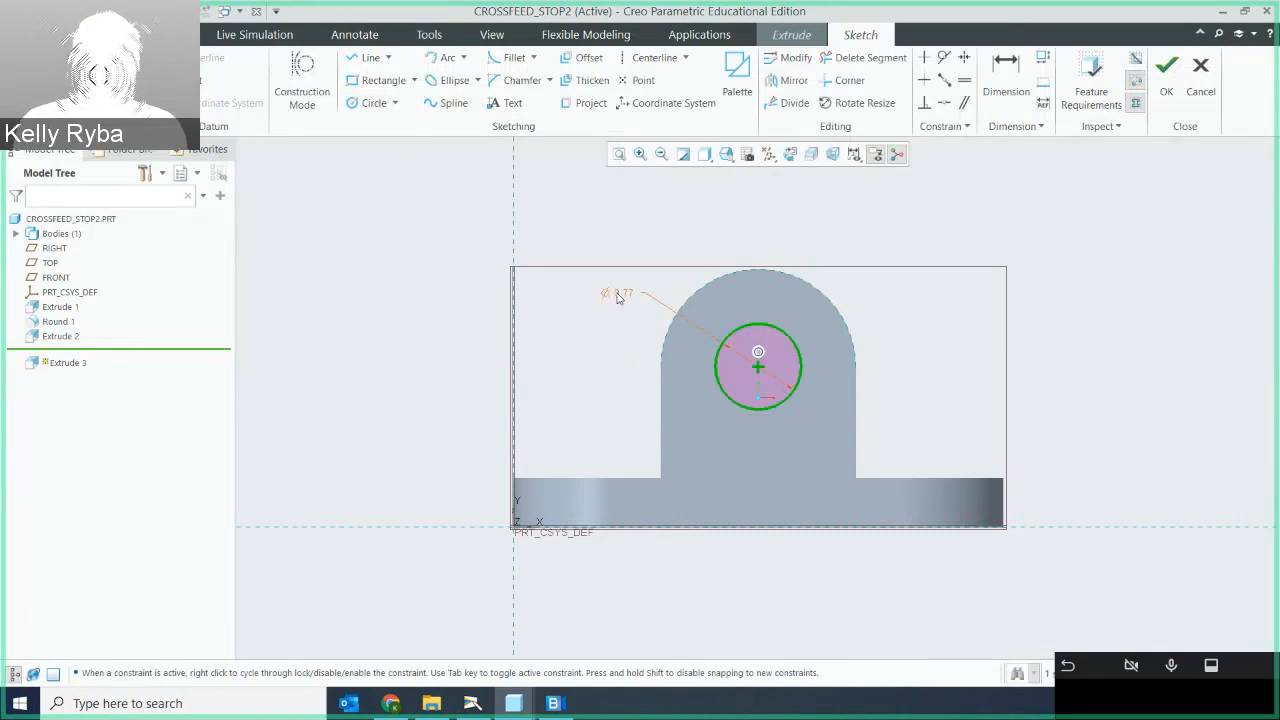
pyautogui.doubleClick(618, 295)
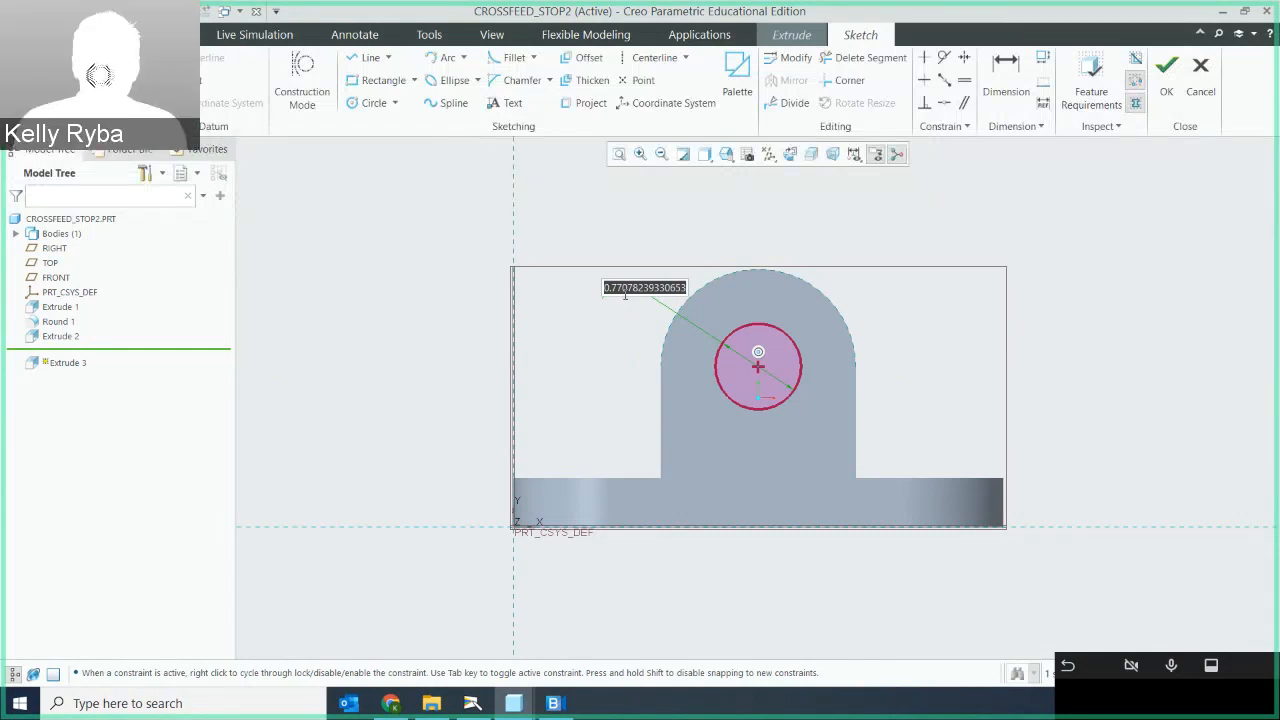
pyautogui.press('BackSpace')
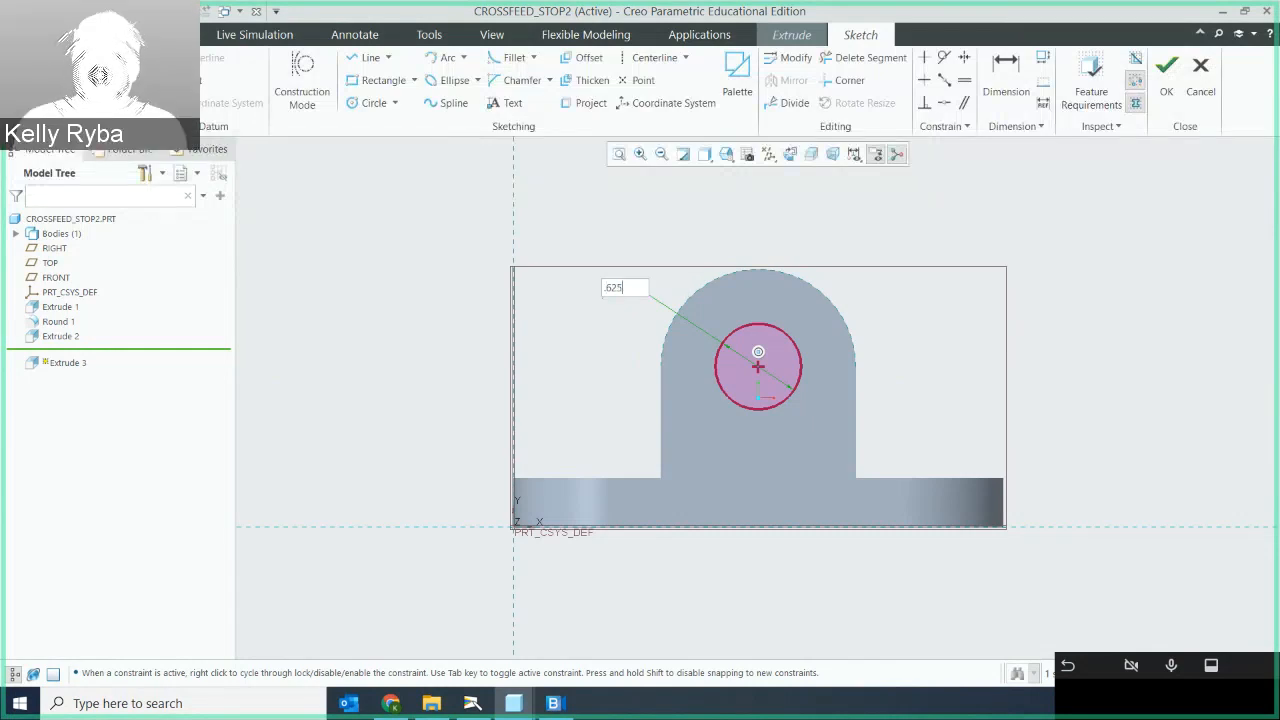
pyautogui.write('.625')
pyautogui.press('Return')
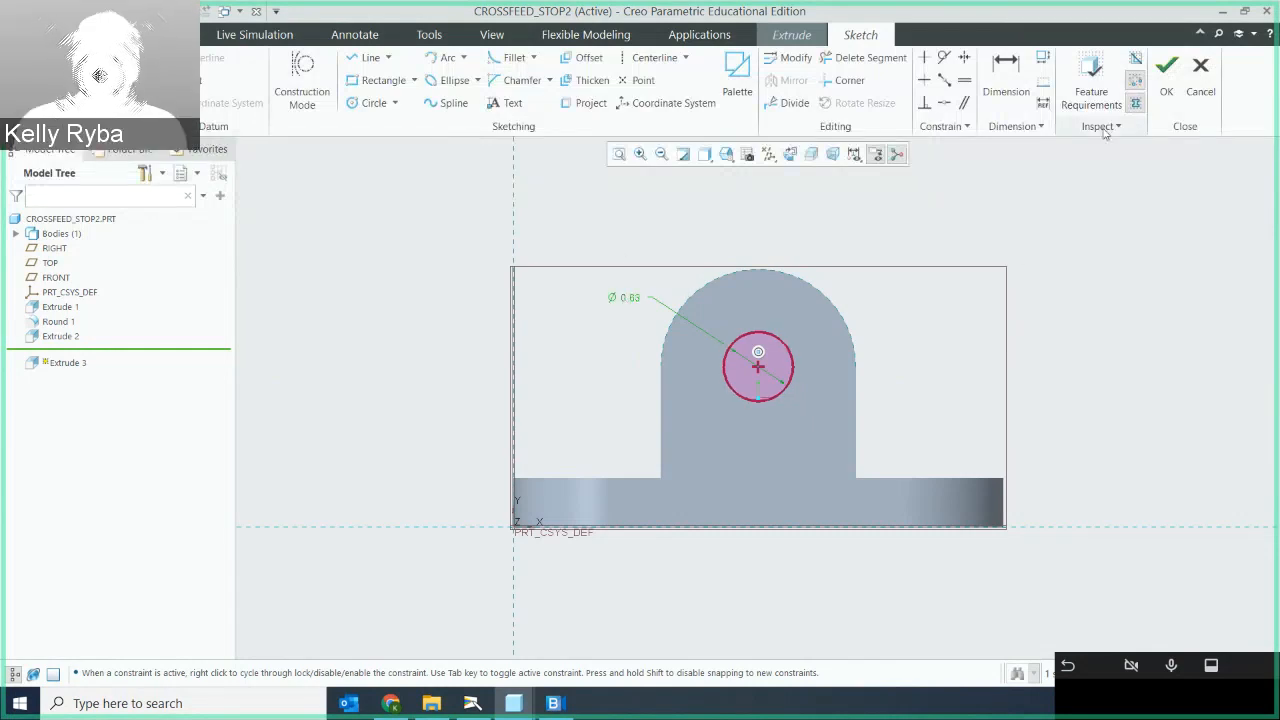
# Check the lug circle sketch against the feature requirements and accept it
pyautogui.click(1091, 84)
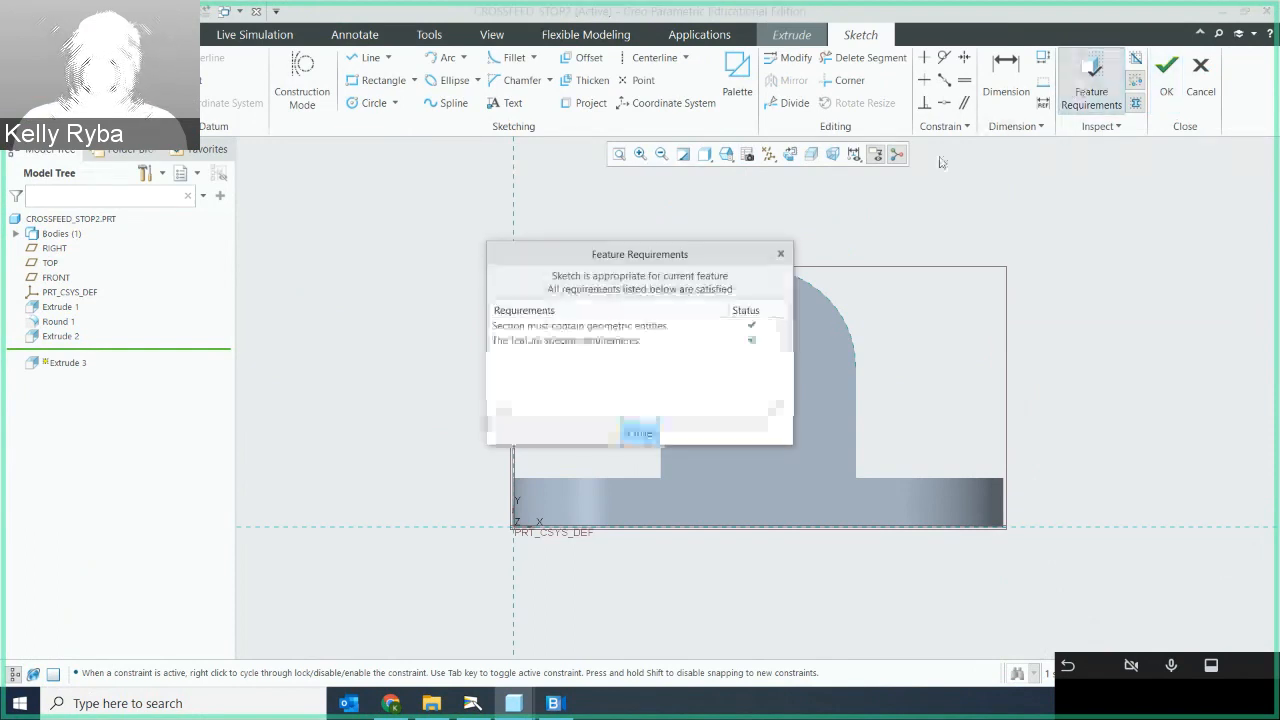
pyautogui.click(639, 433)
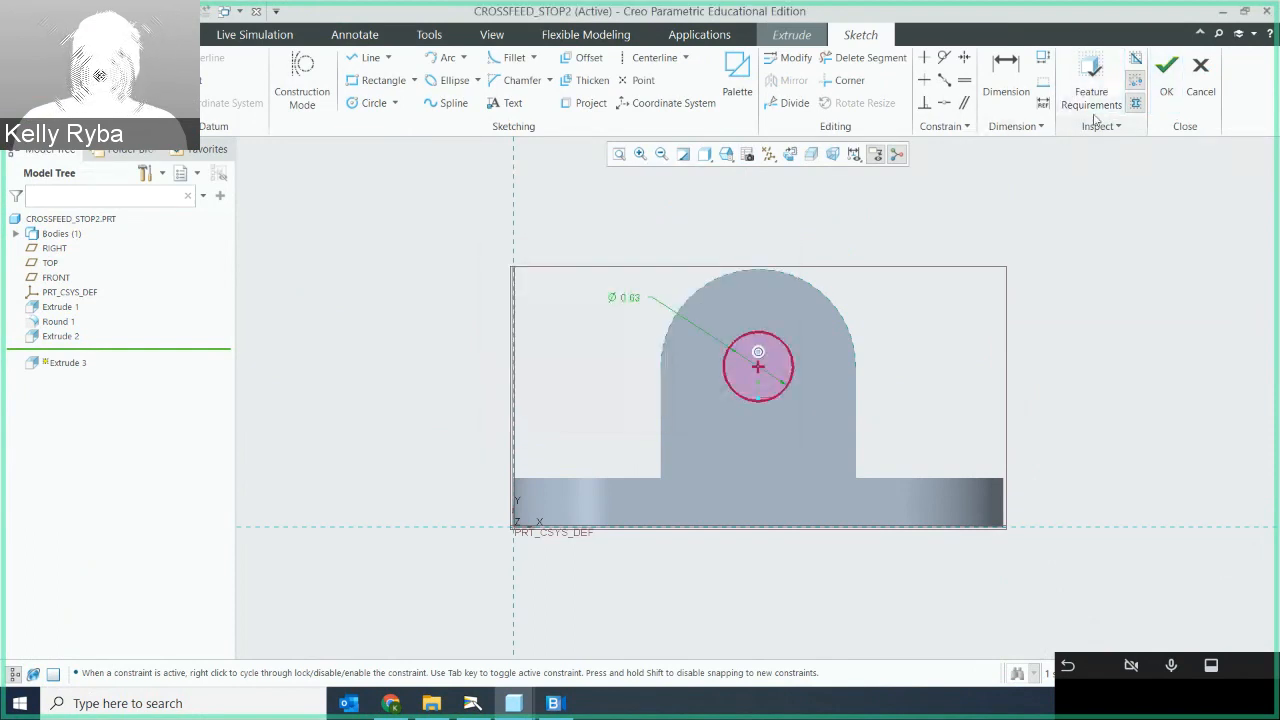
pyautogui.click(1166, 66)
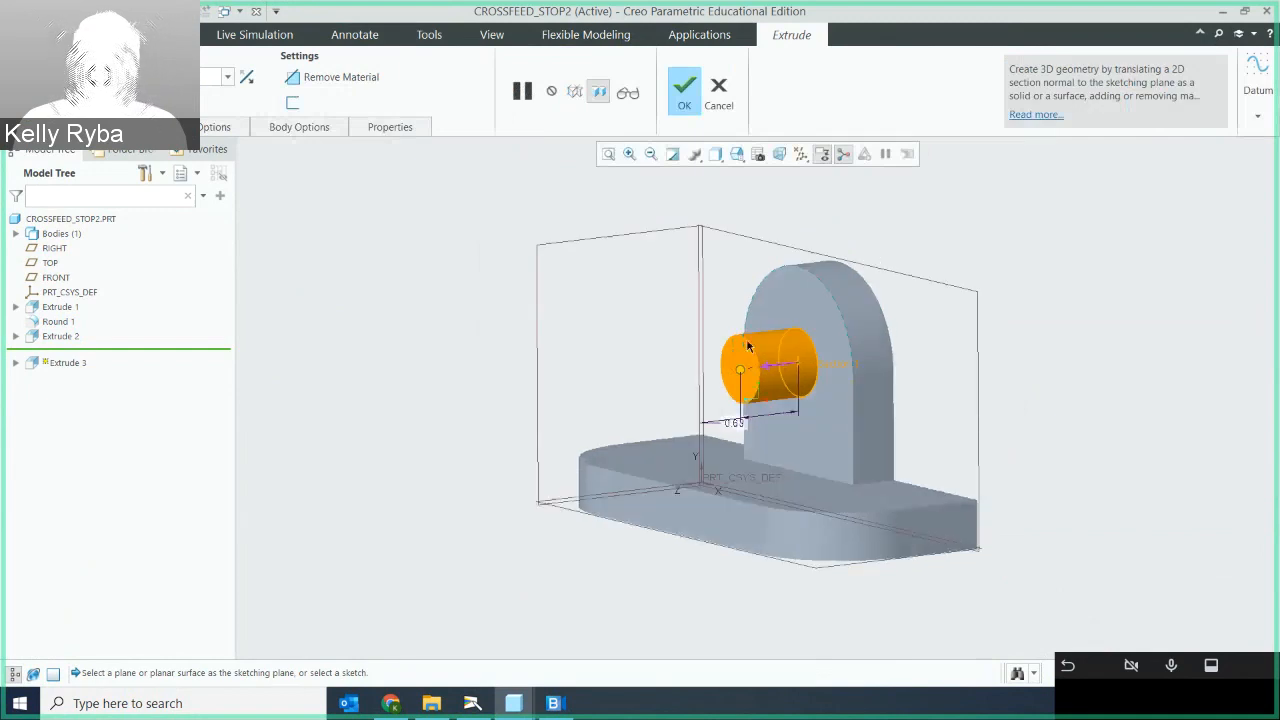
# Turn the circle's extrusion into a material-removing cut all the way through the lug and complete the feature
pyautogui.click(775, 369)
pyautogui.moveTo(763, 315); pyautogui.dragTo(793, 289, button='middle')
pyautogui.scroll(1, 750, 242)
pyautogui.click(657, 120)
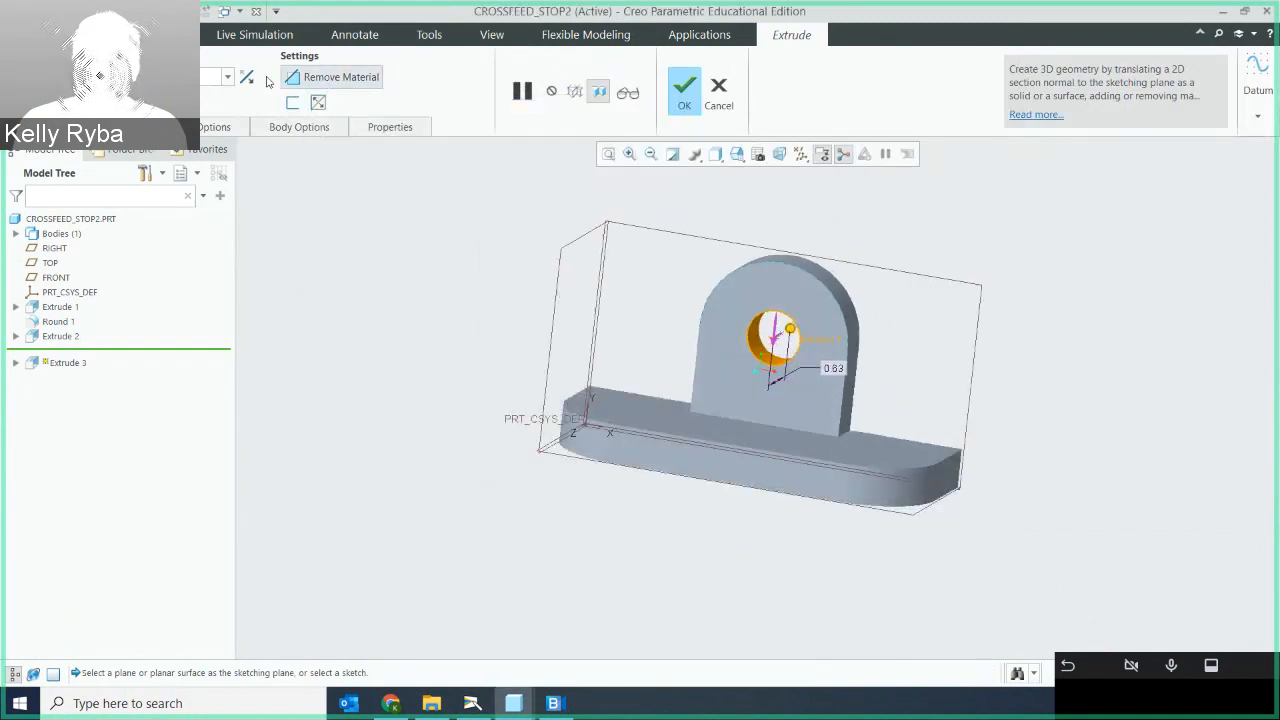
pyautogui.click(145, 173)
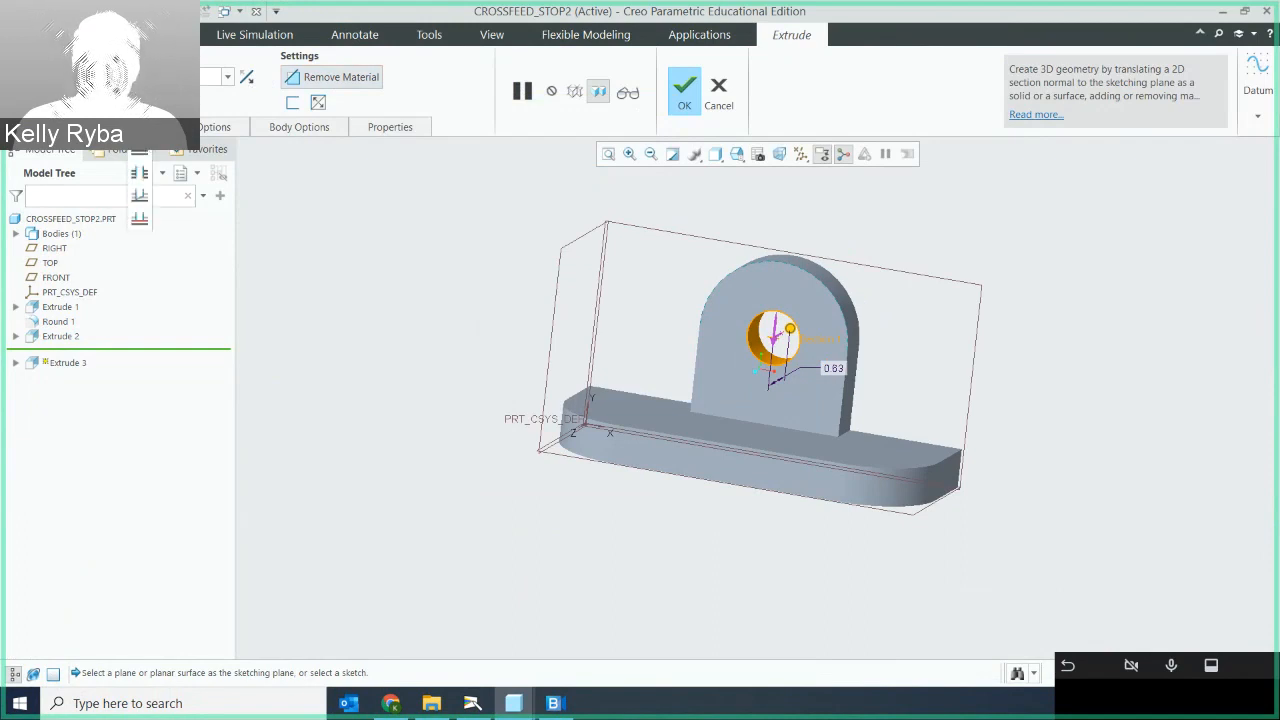
pyautogui.click(146, 177)
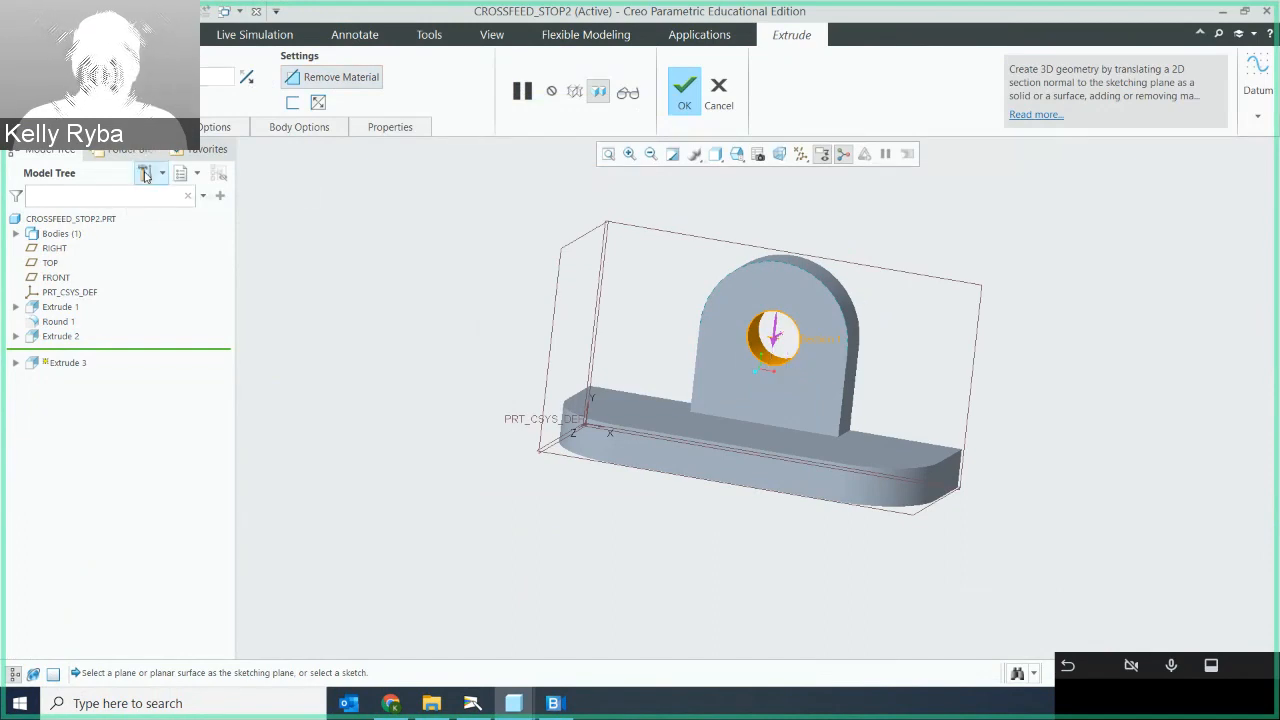
pyautogui.click(685, 96)
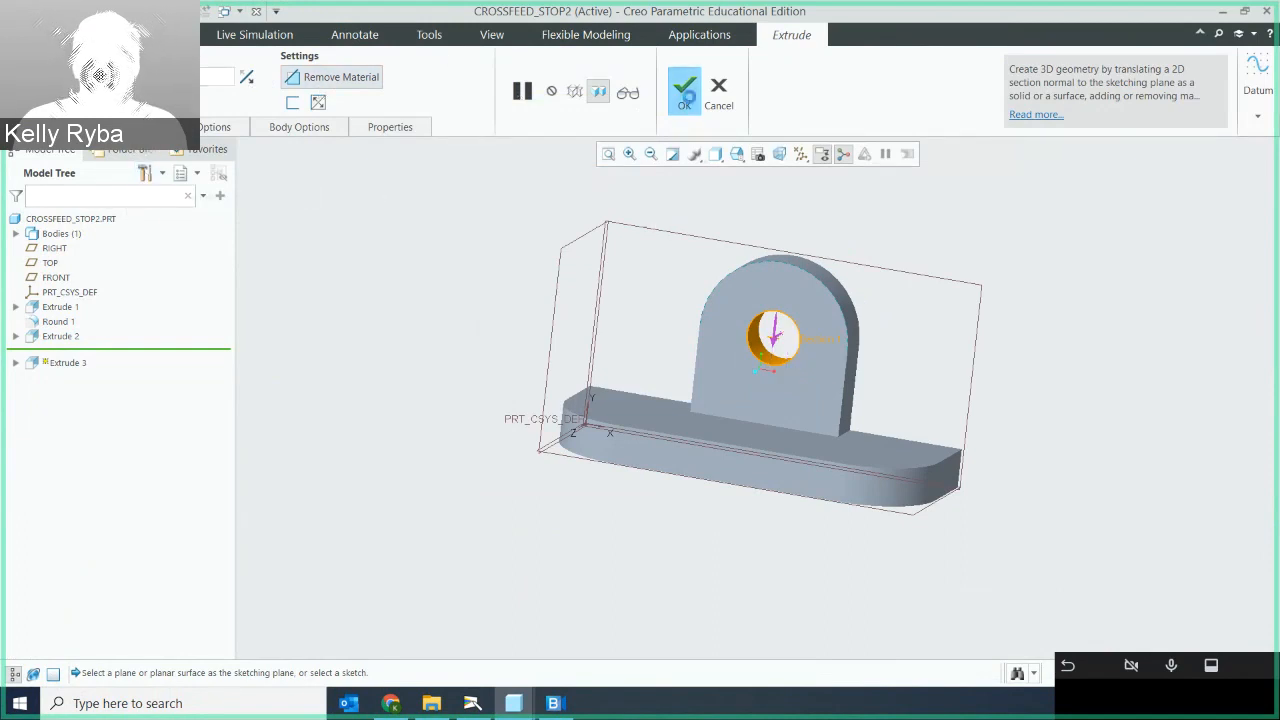
# Start a new Extrude sketch on the top face of the base and orient it to 2D
pyautogui.moveTo(871, 329); pyautogui.dragTo(896, 338, button='middle')
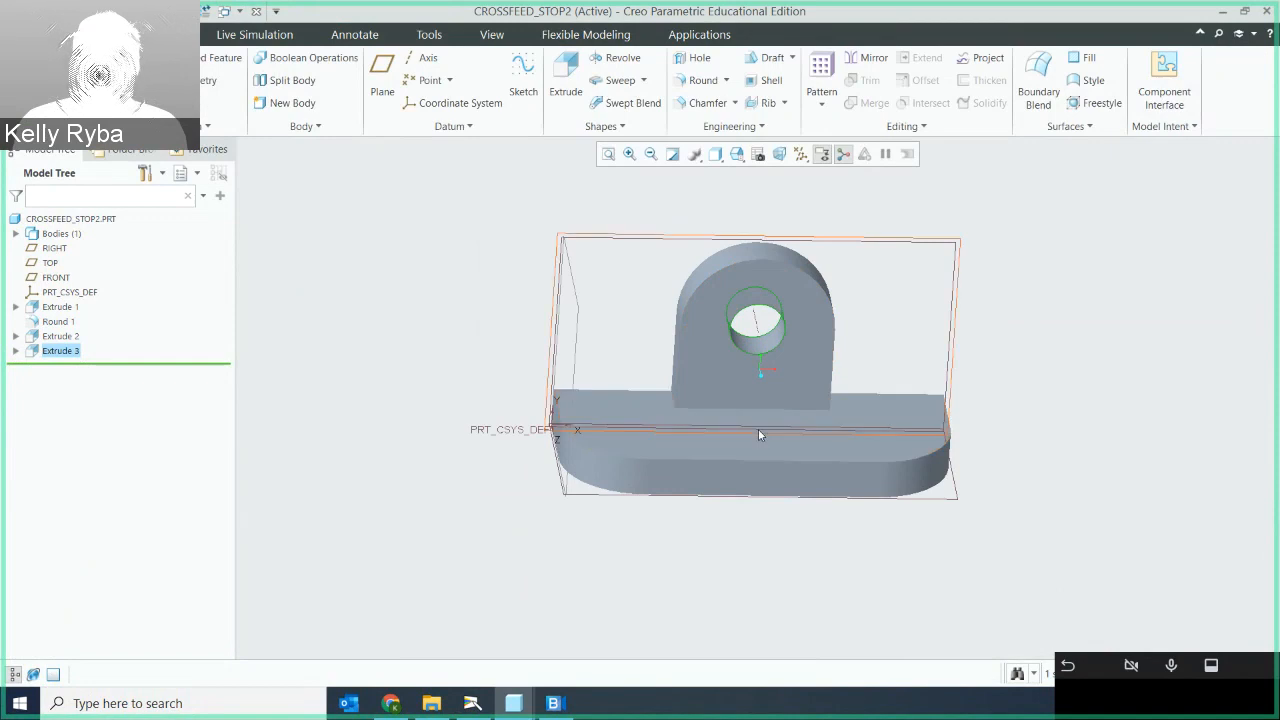
pyautogui.moveTo(841, 410); pyautogui.dragTo(843, 437, button='middle')
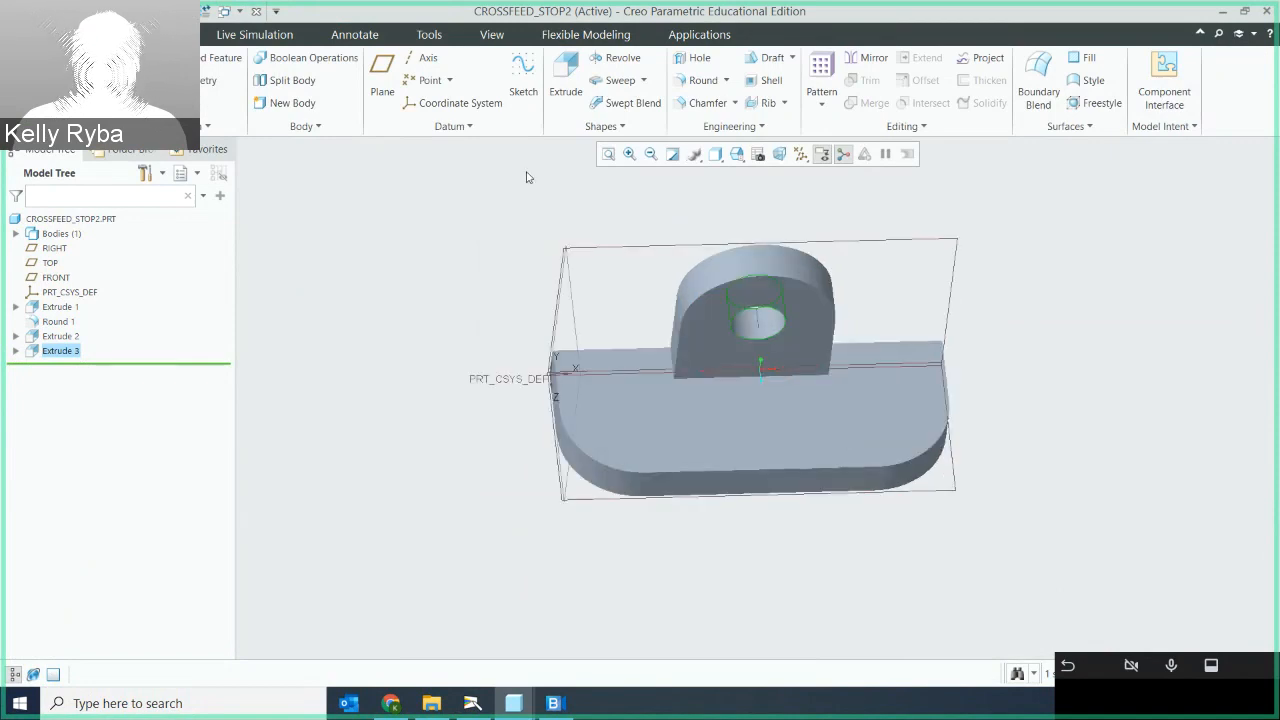
pyautogui.click(565, 75)
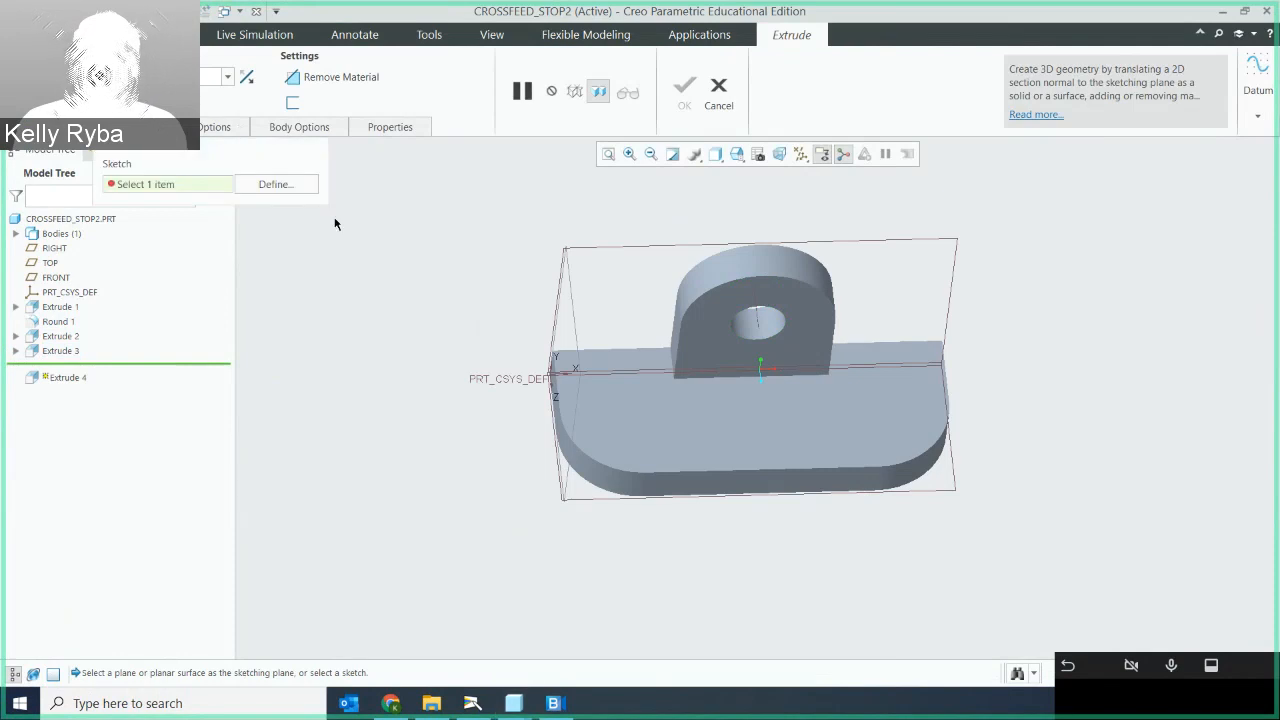
pyautogui.click(280, 186)
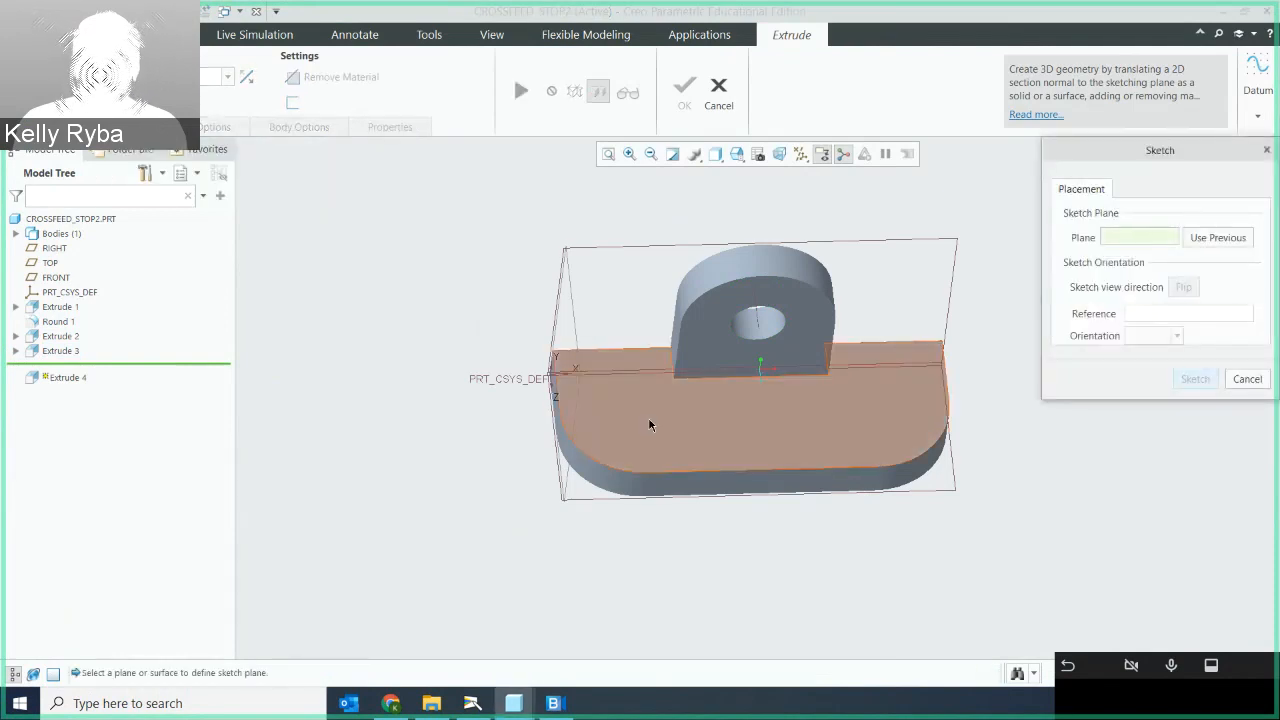
pyautogui.click(649, 425)
pyautogui.click(1195, 378)
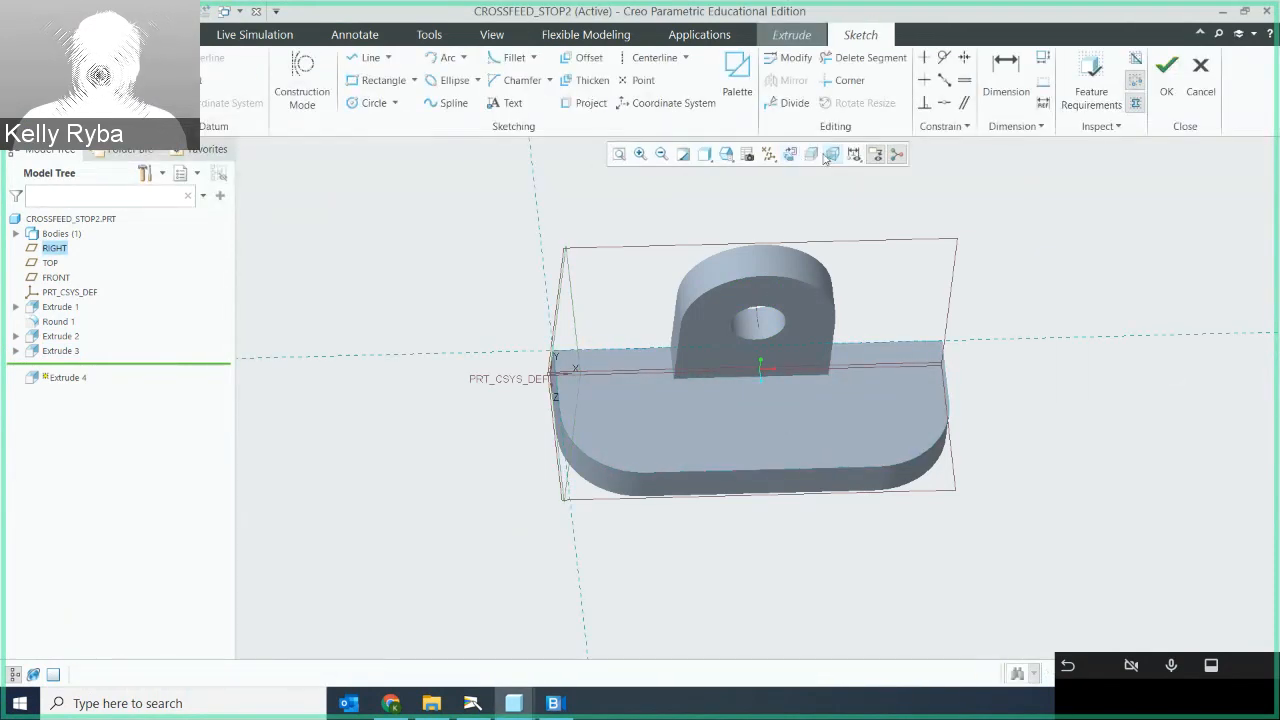
pyautogui.click(790, 154)
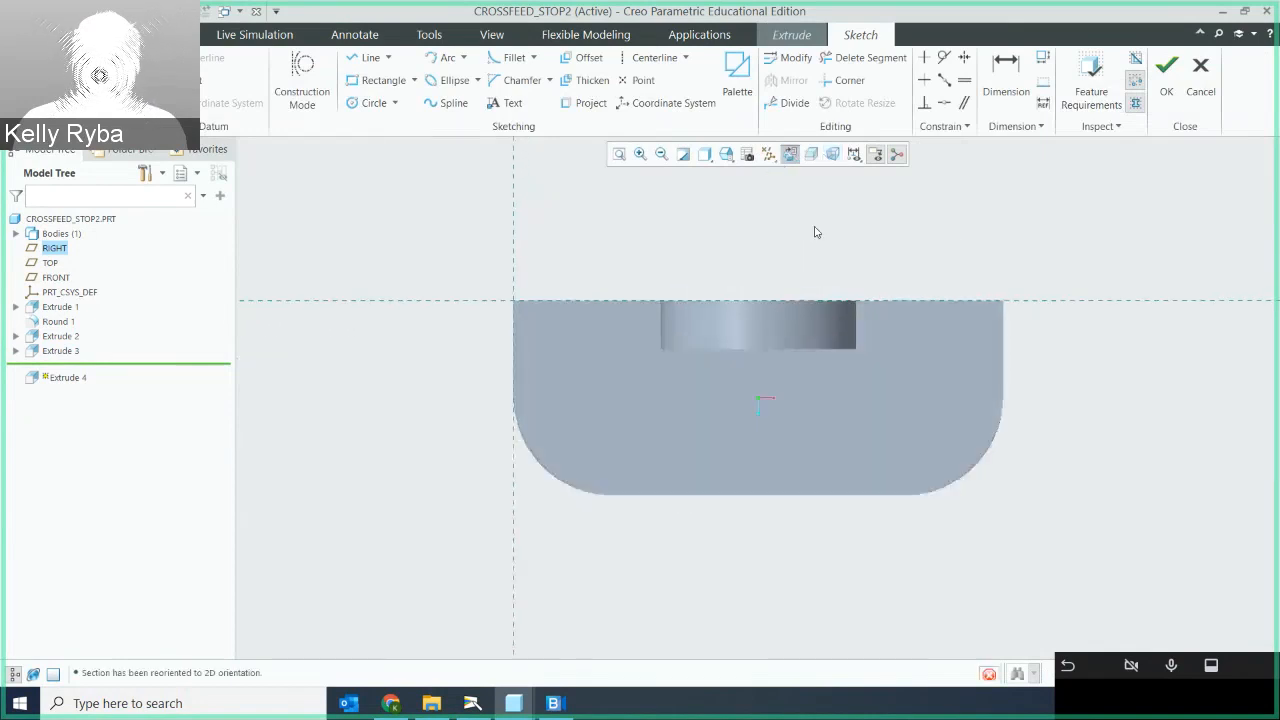
# Sketch a circle about 0.55 in diameter near the left edge of the base's top face
pyautogui.click(370, 106)
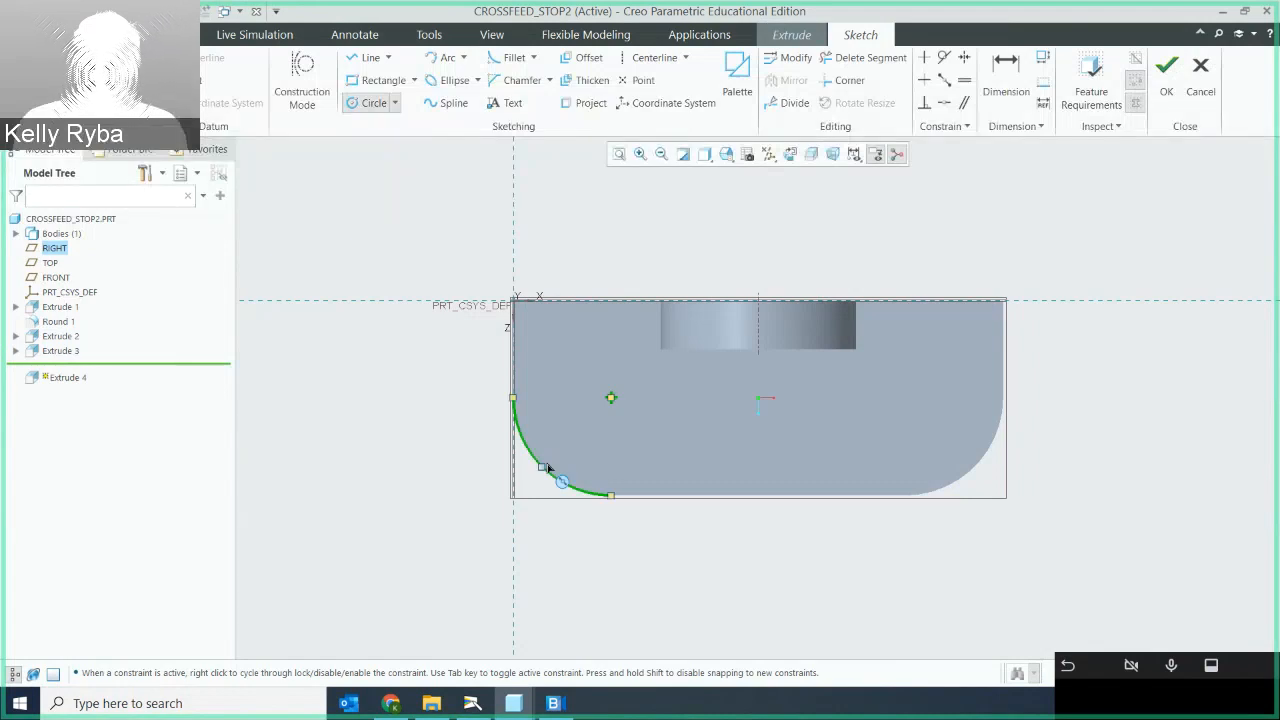
pyautogui.click(568, 377)
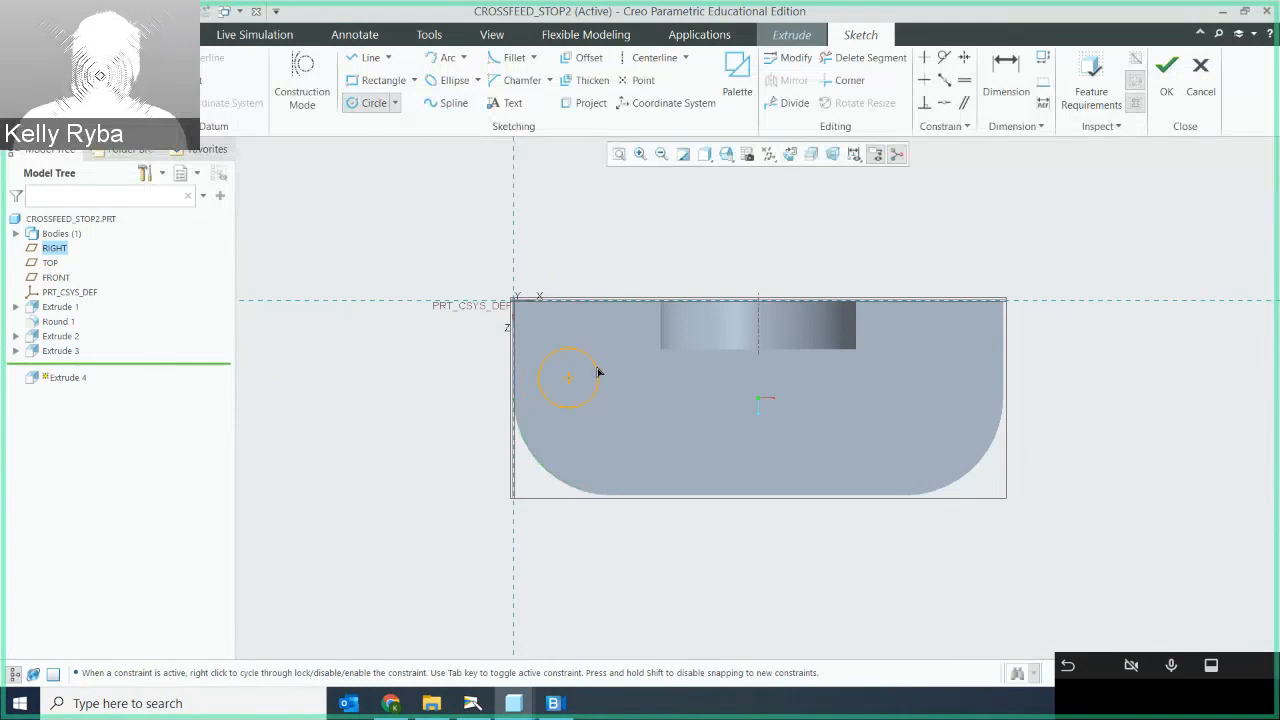
pyautogui.click(598, 372)
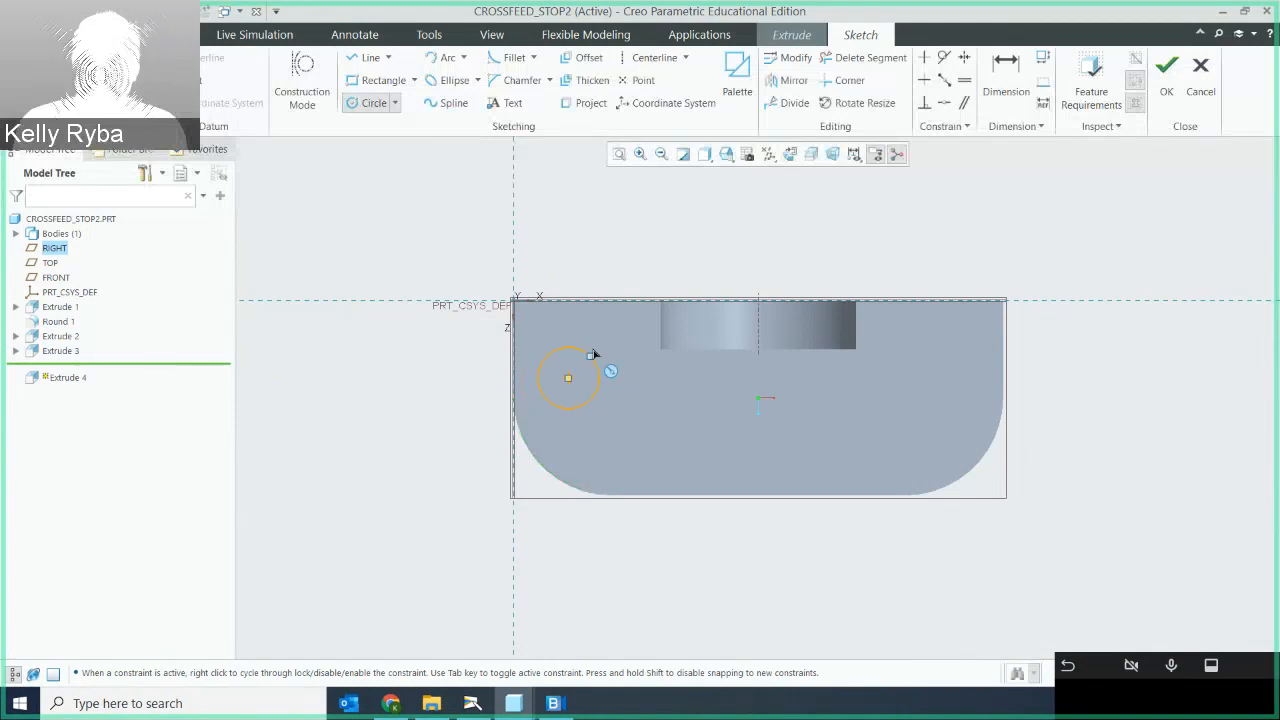
pyautogui.middleClick(592, 345)
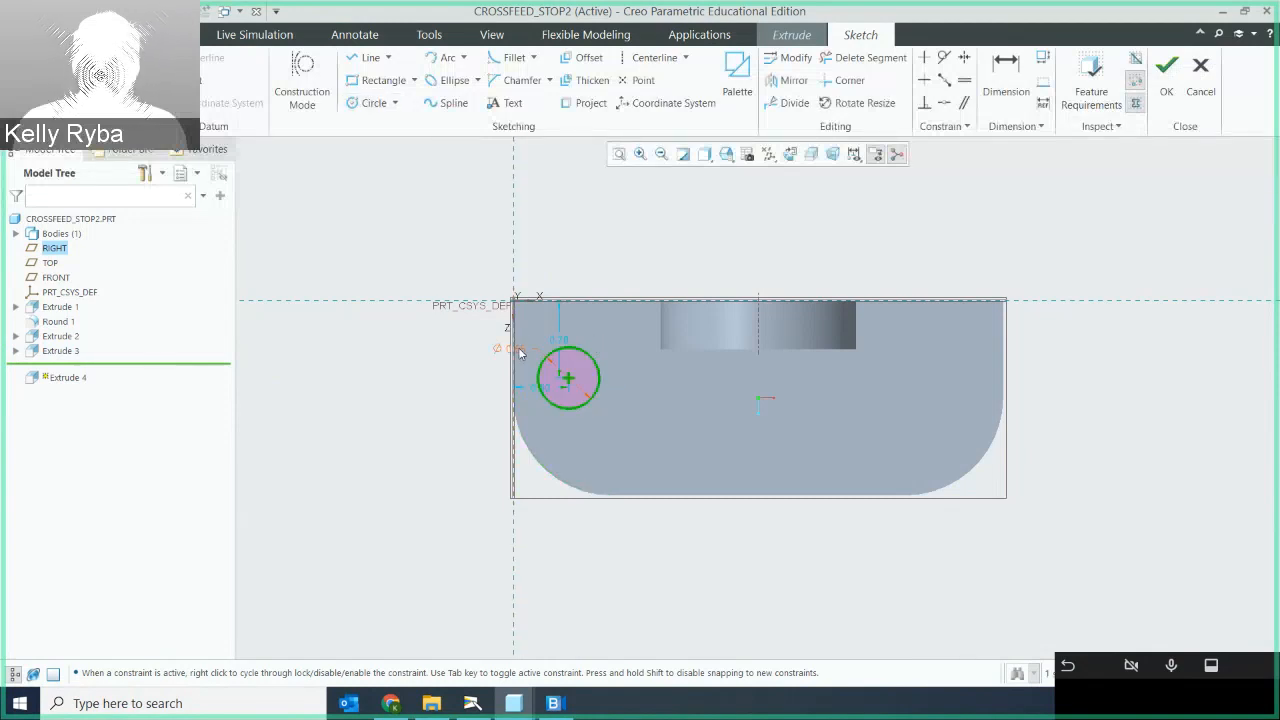
# Set the diameter of the circle on the base to 0.5
pyautogui.moveTo(503, 348); pyautogui.dragTo(449, 355)
pyautogui.doubleClick(449, 355)
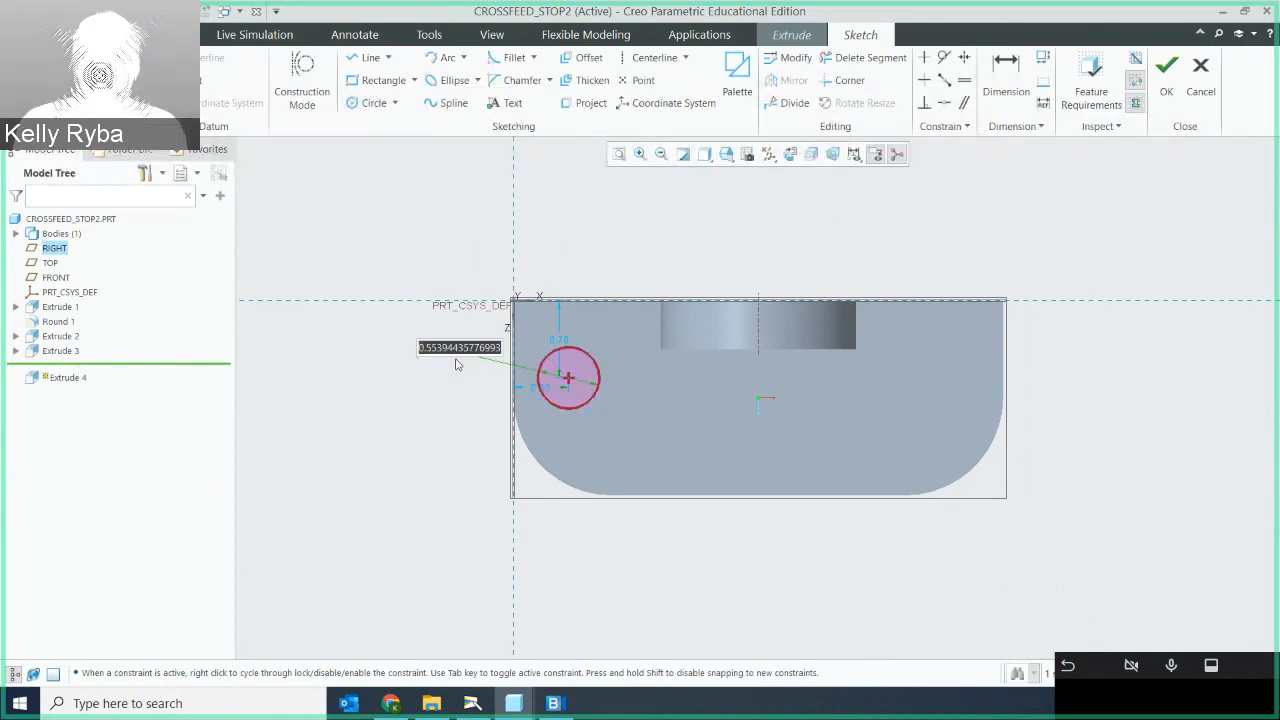
pyautogui.write('0.5')
pyautogui.press('Return')
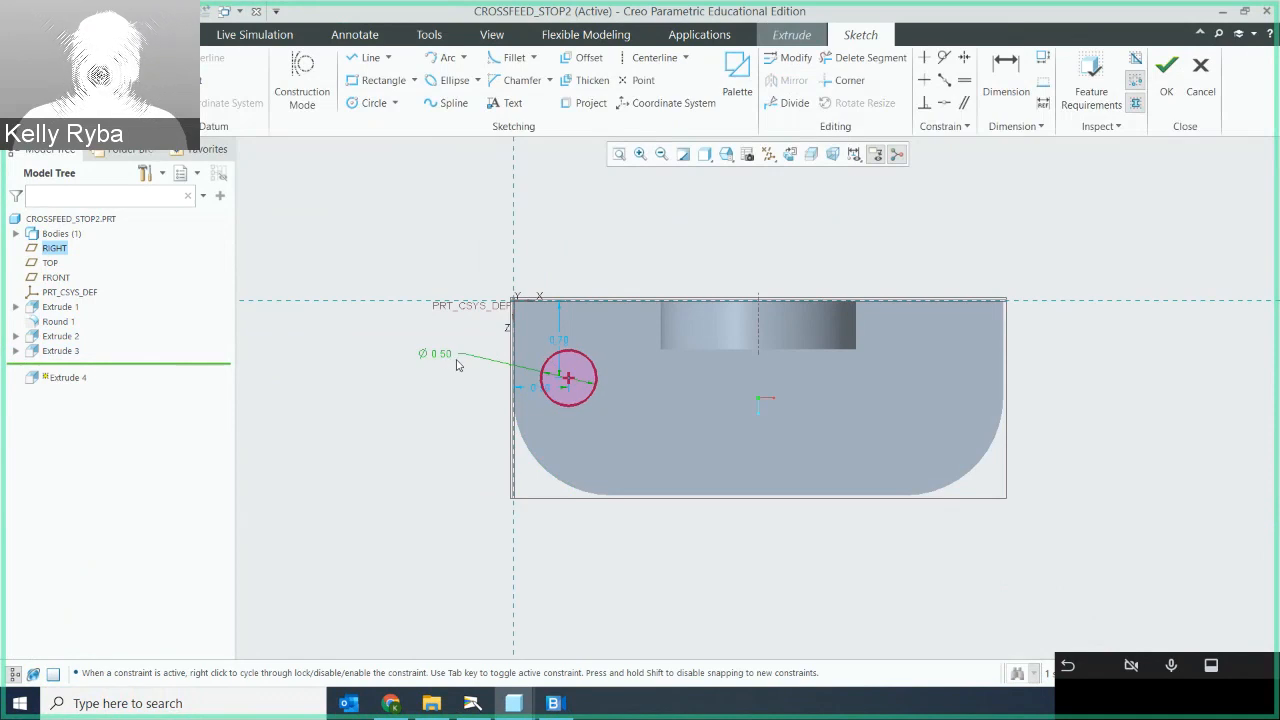
# Set the distance from the base's back edge to the circle's centre to 0.875
pyautogui.moveTo(567, 355); pyautogui.dragTo(398, 345)
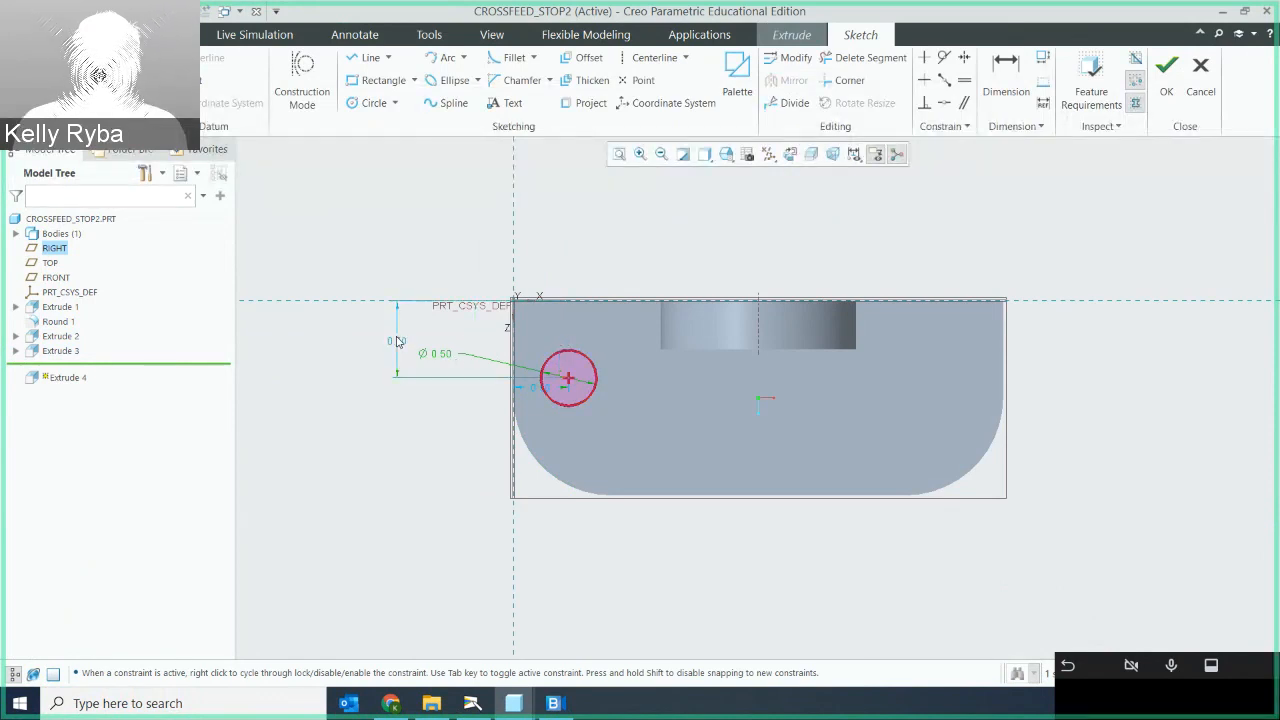
pyautogui.doubleClick(398, 342)
pyautogui.press('BackSpace')
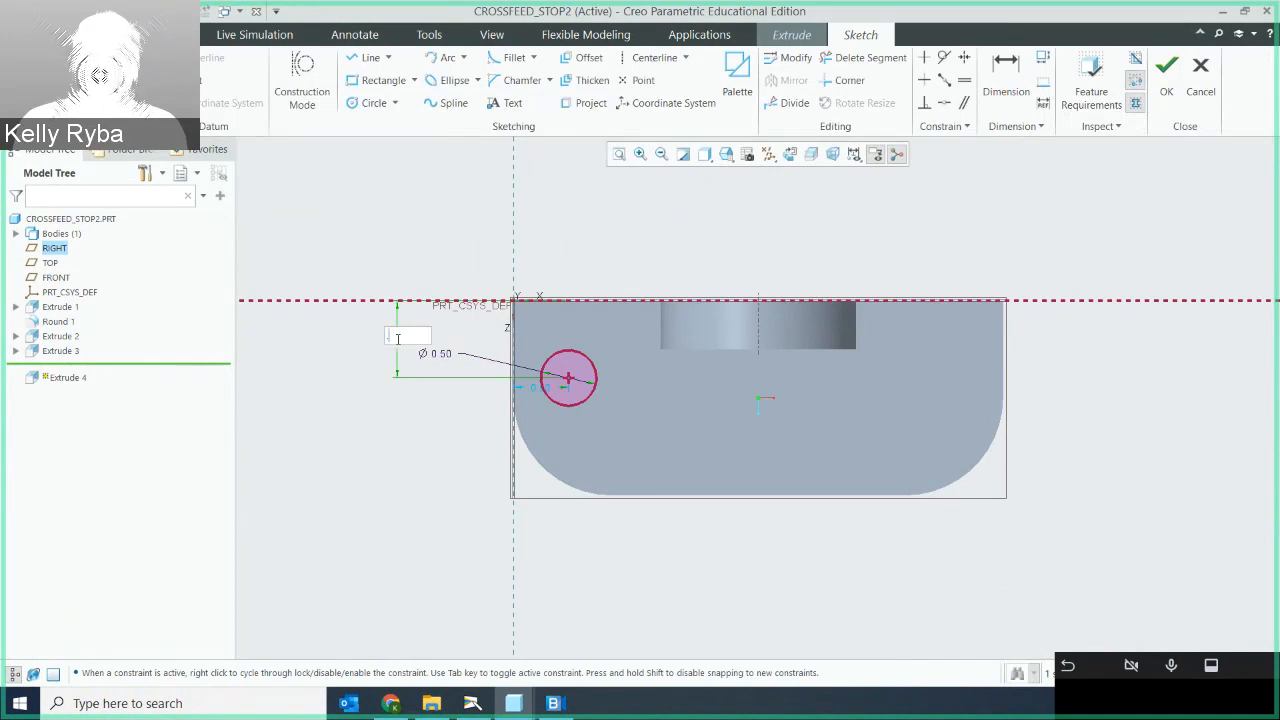
pyautogui.write('.875')
pyautogui.press('Return')
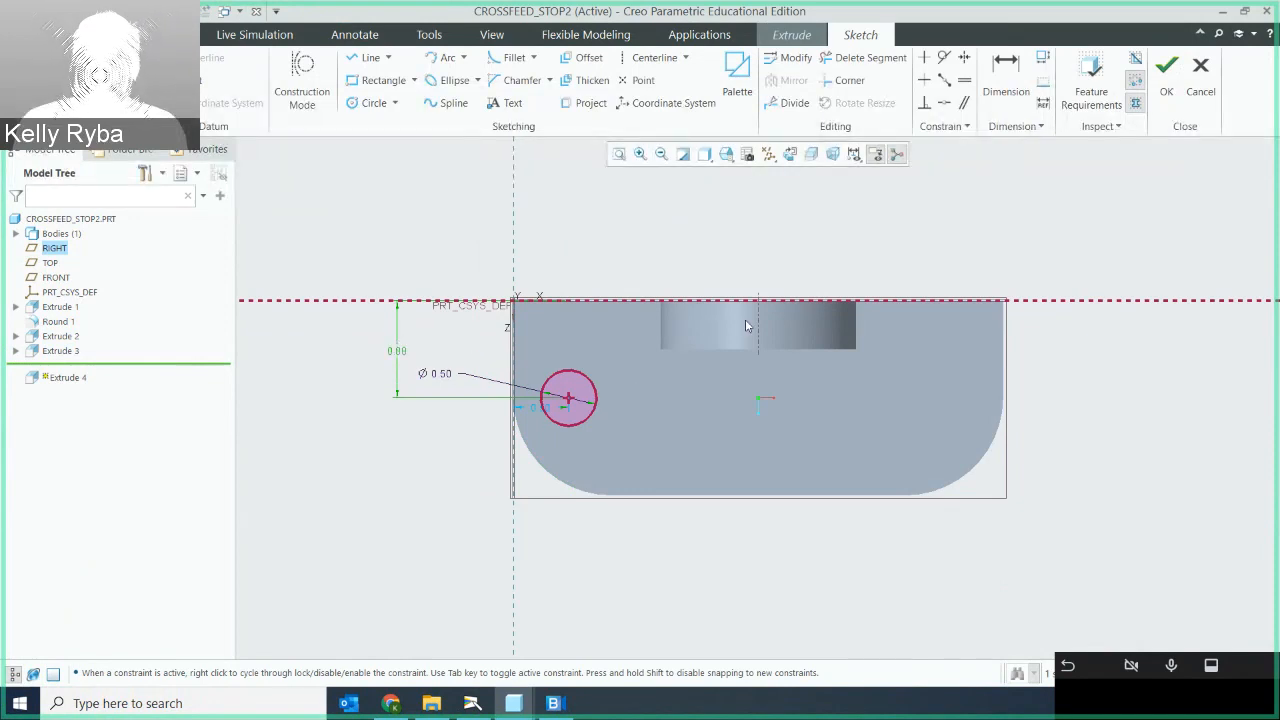
# Dimension the horizontal distance between the circle's centre and the lug's centre axis, and set it to 1.32
pyautogui.click(995, 93)
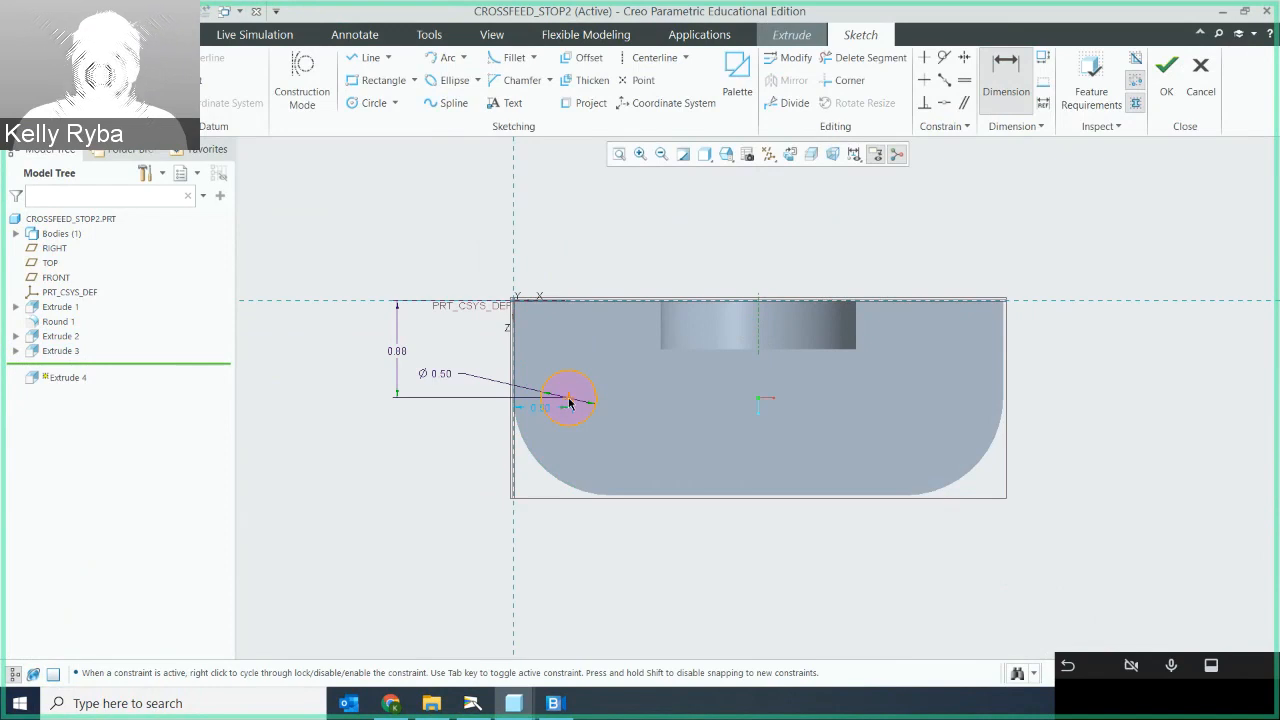
pyautogui.middleClick(665, 249)
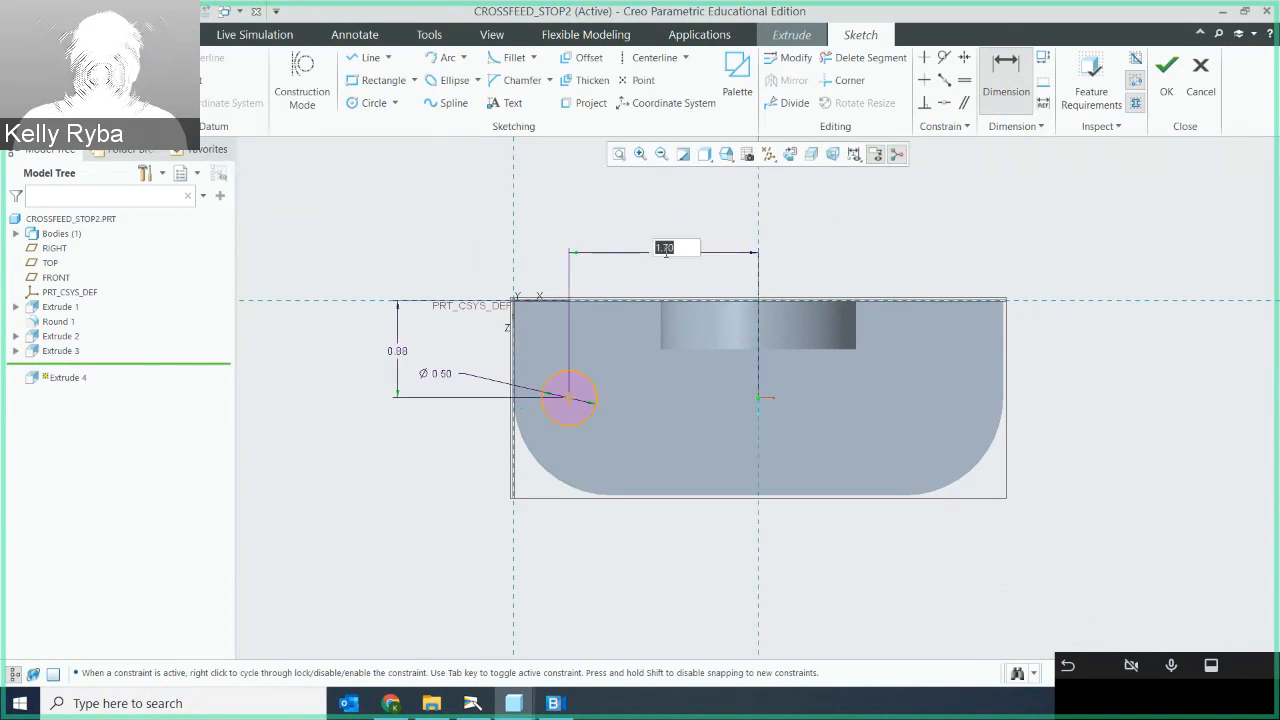
pyautogui.write('1.')
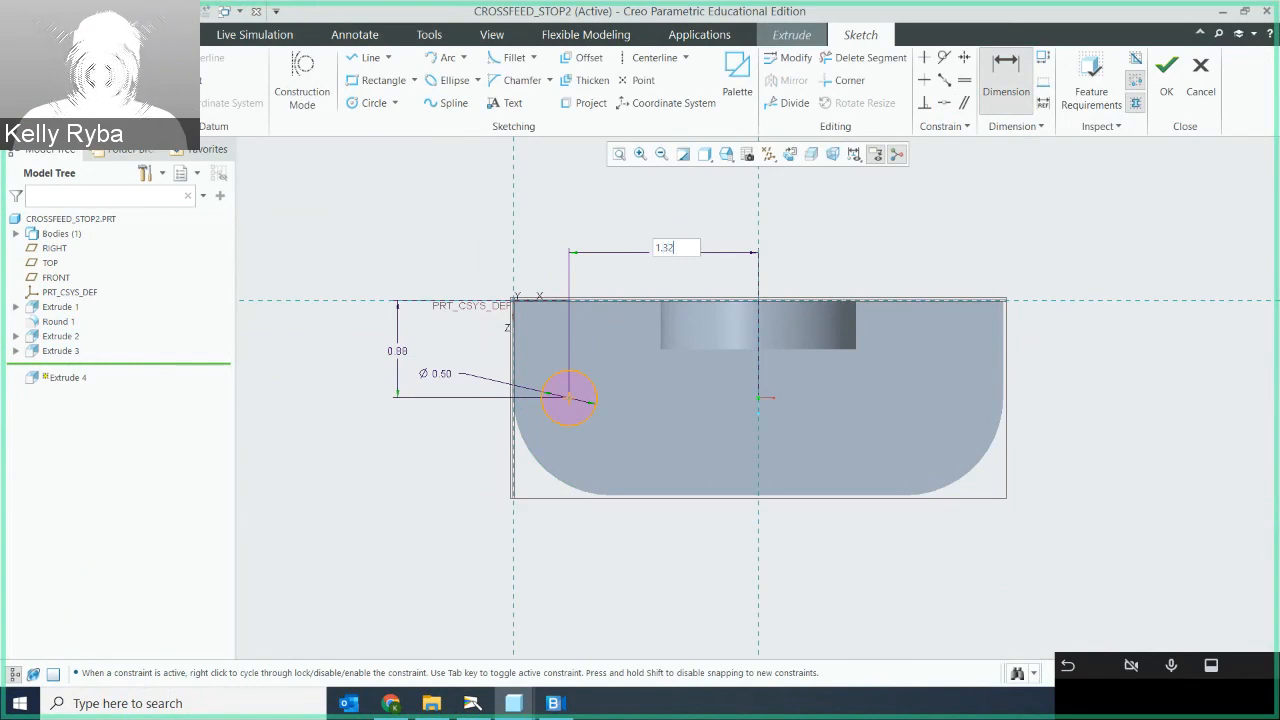
pyautogui.press('Return')
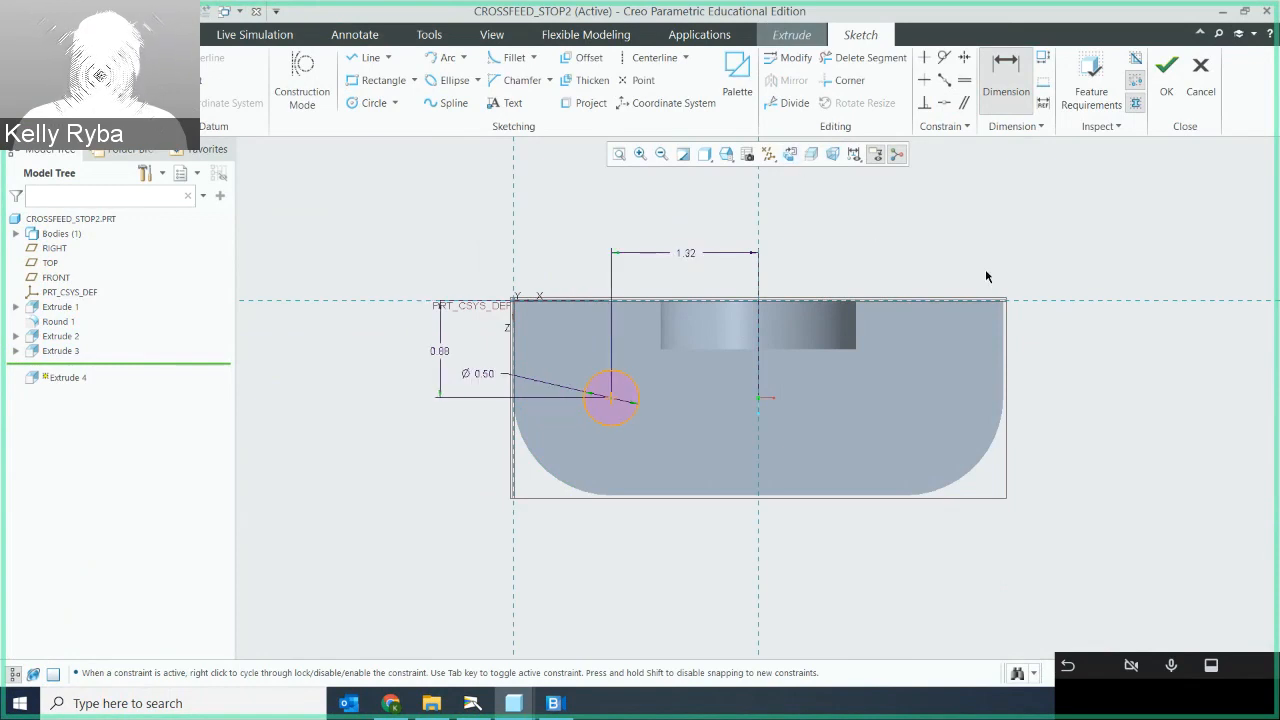
# Check and accept the base circle sketch, and complete it as a material-removing extrusion through the base
pyautogui.click(1103, 92)
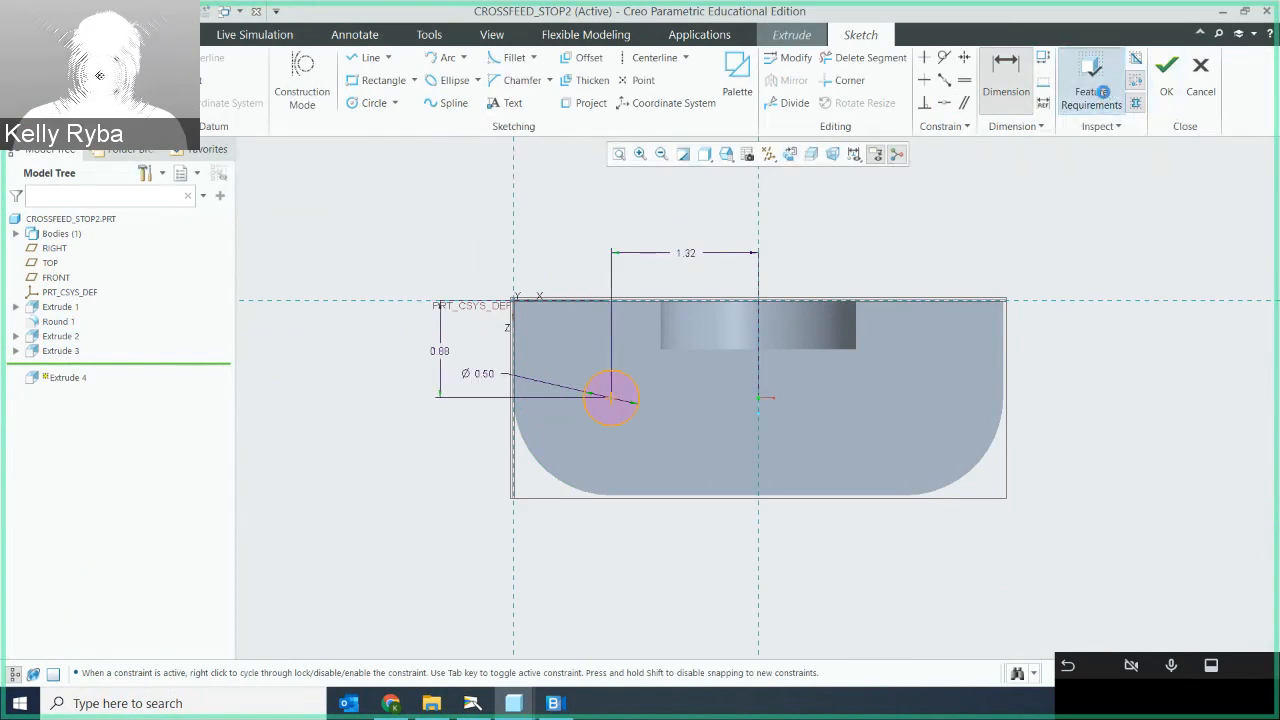
pyautogui.click(643, 432)
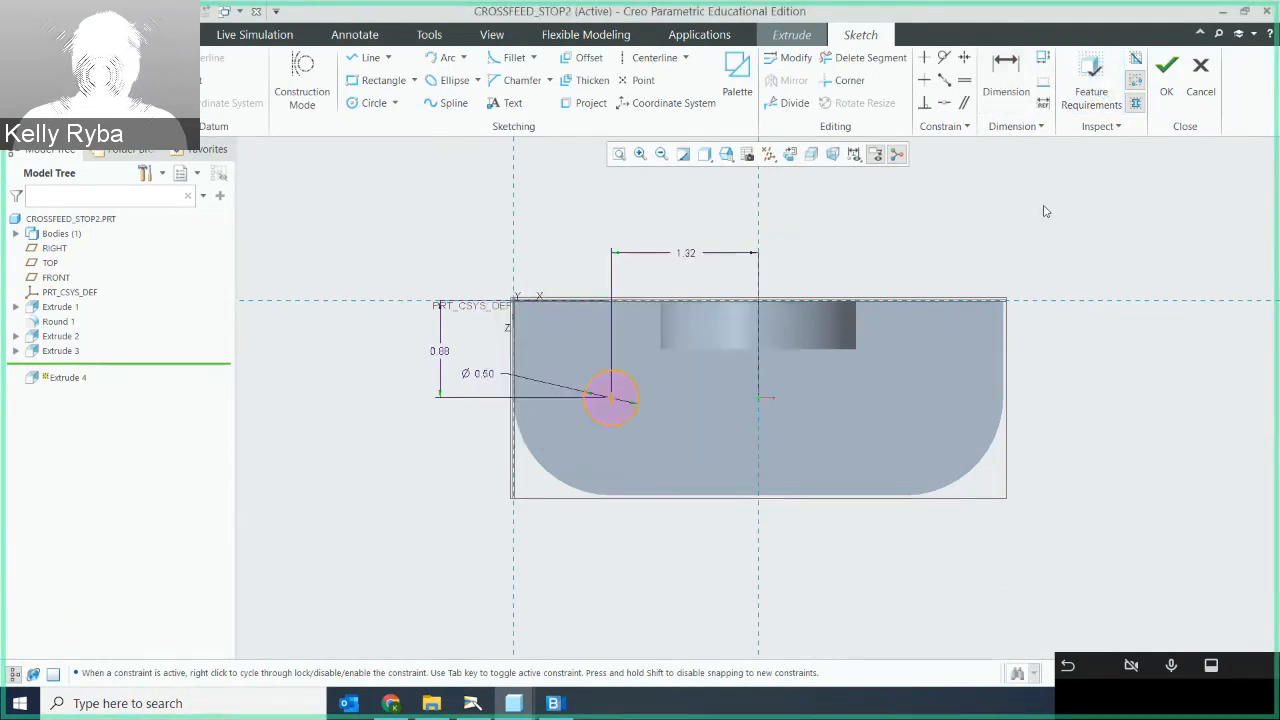
pyautogui.click(1167, 90)
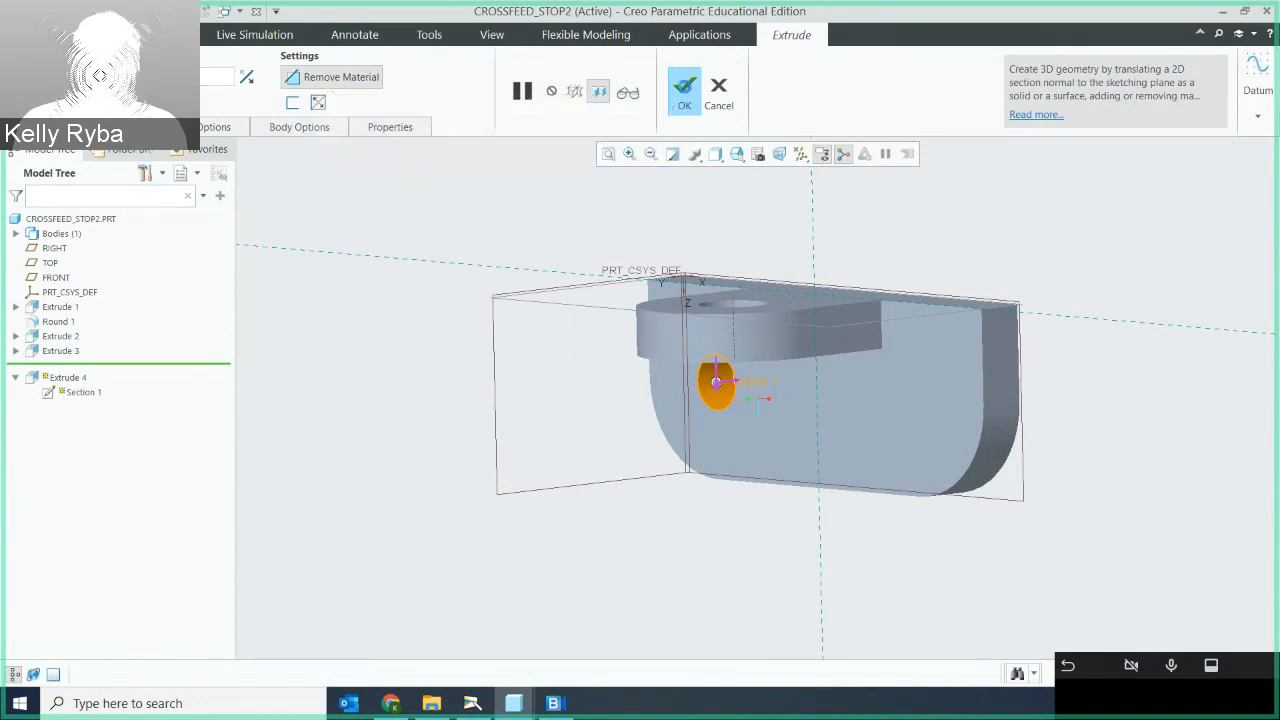
pyautogui.click(686, 92)
# Start an extrusion on the base's top face and sketch a second circle, equal in size to and level with the existing mounting hole, near the opposite end
pyautogui.moveTo(872, 328); pyautogui.dragTo(869, 312, button='middle')
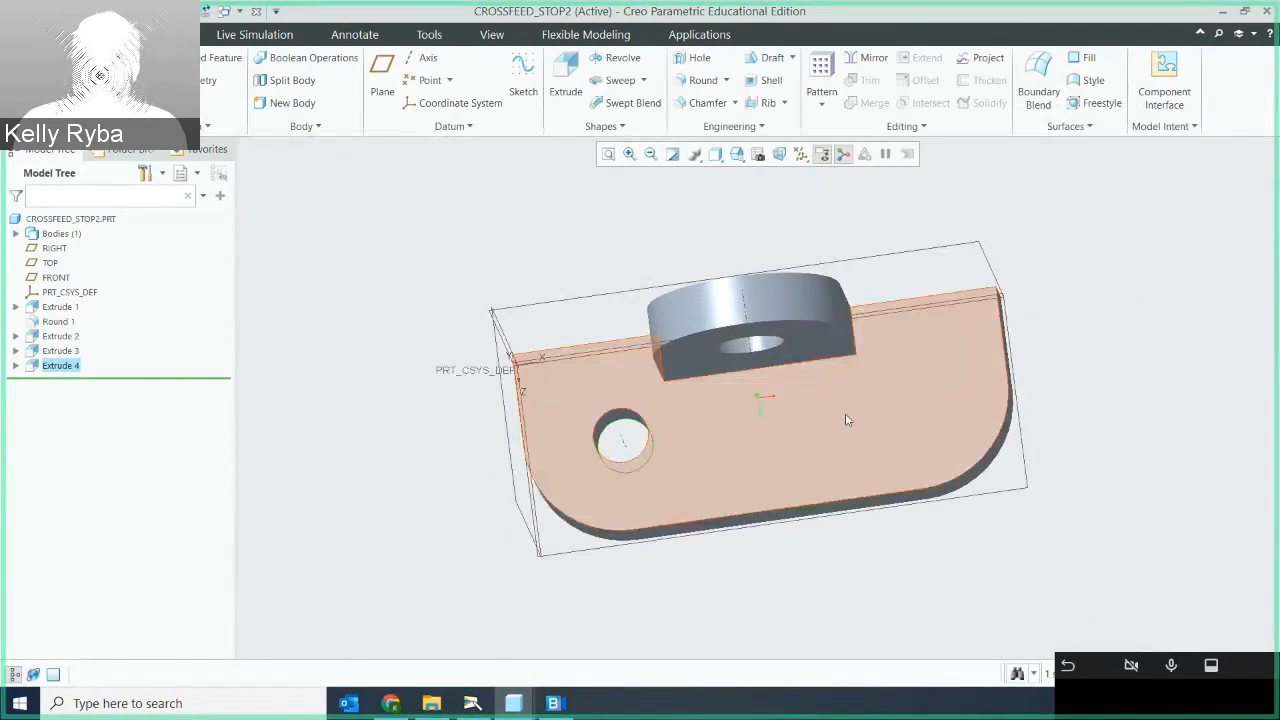
pyautogui.click(565, 75)
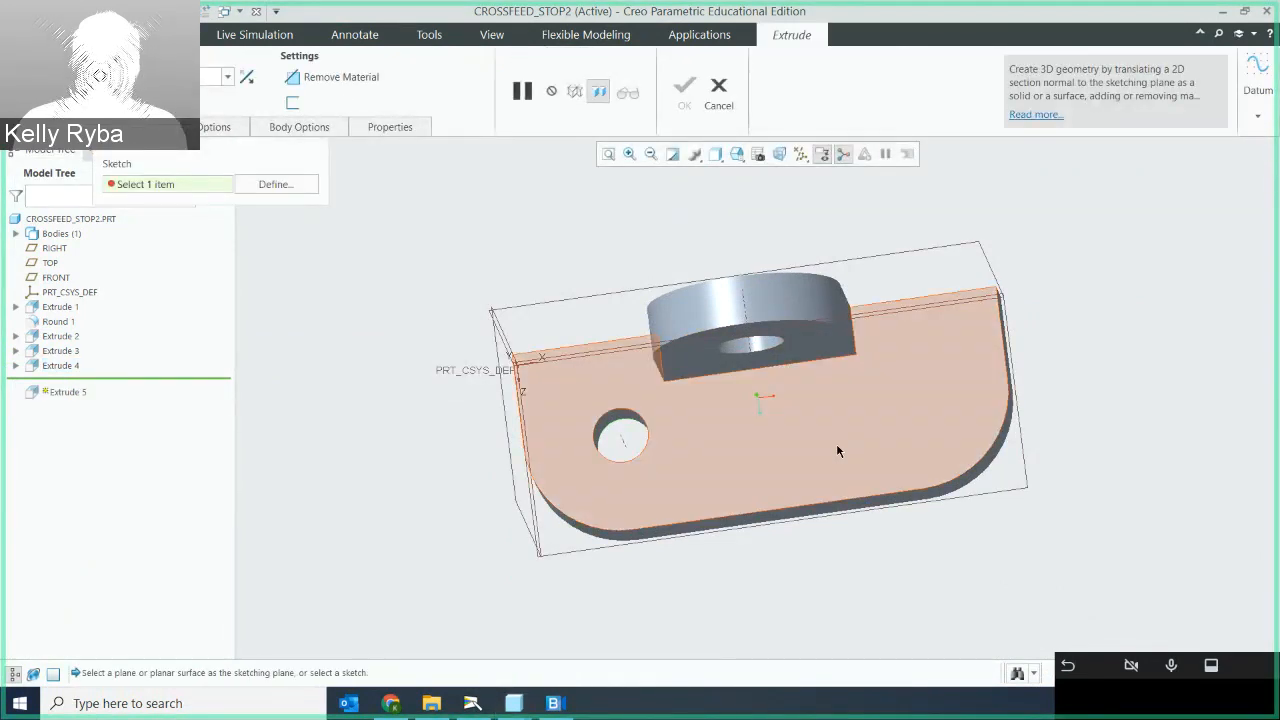
pyautogui.click(836, 443)
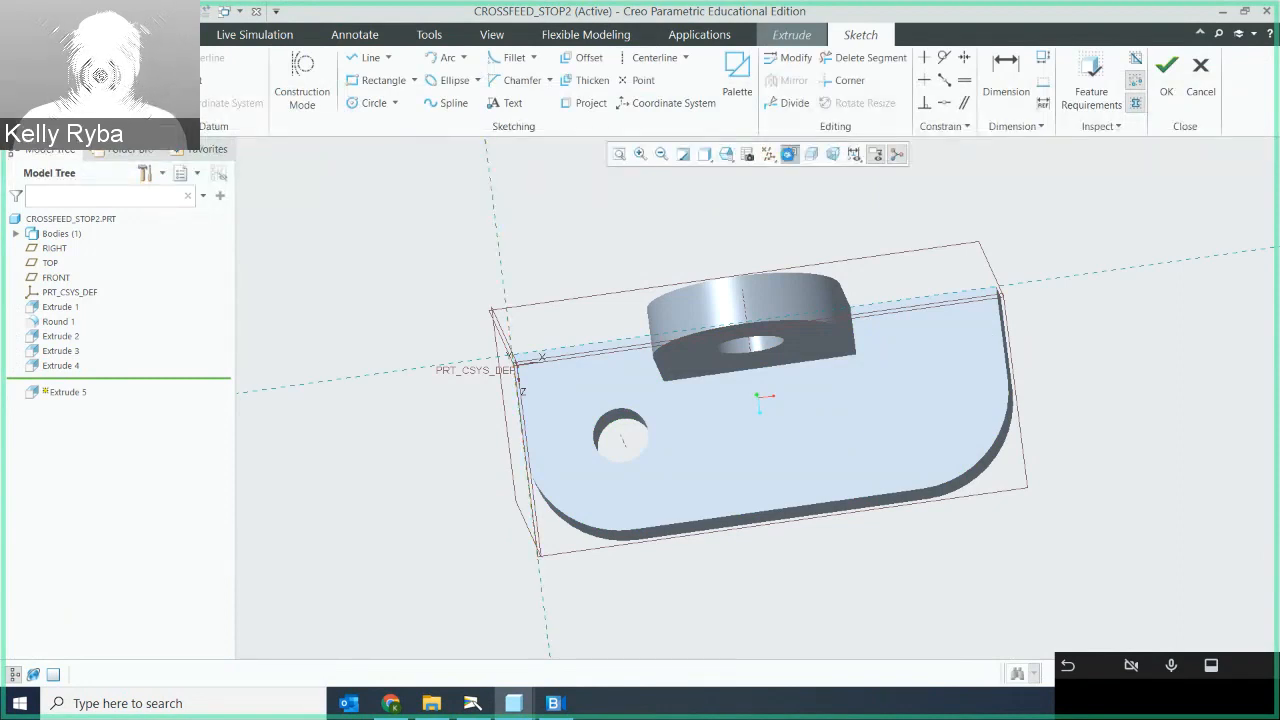
pyautogui.click(790, 154)
pyautogui.click(372, 104)
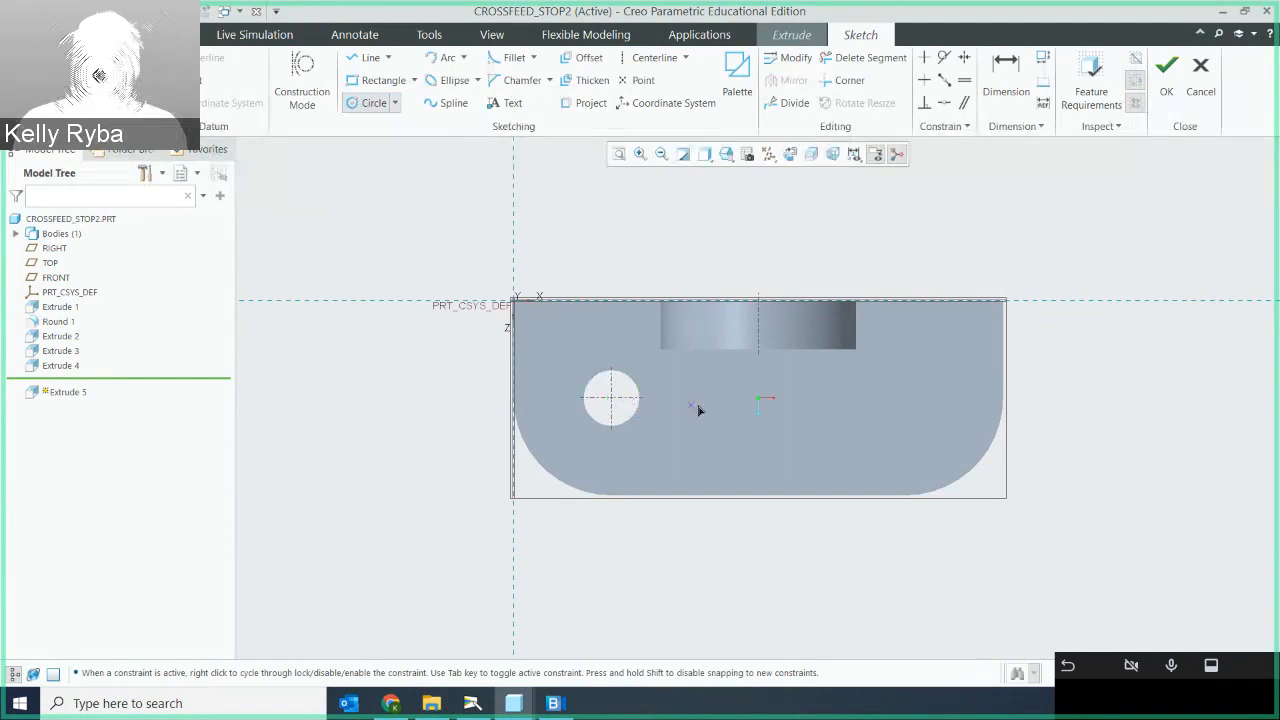
pyautogui.click(611, 398)
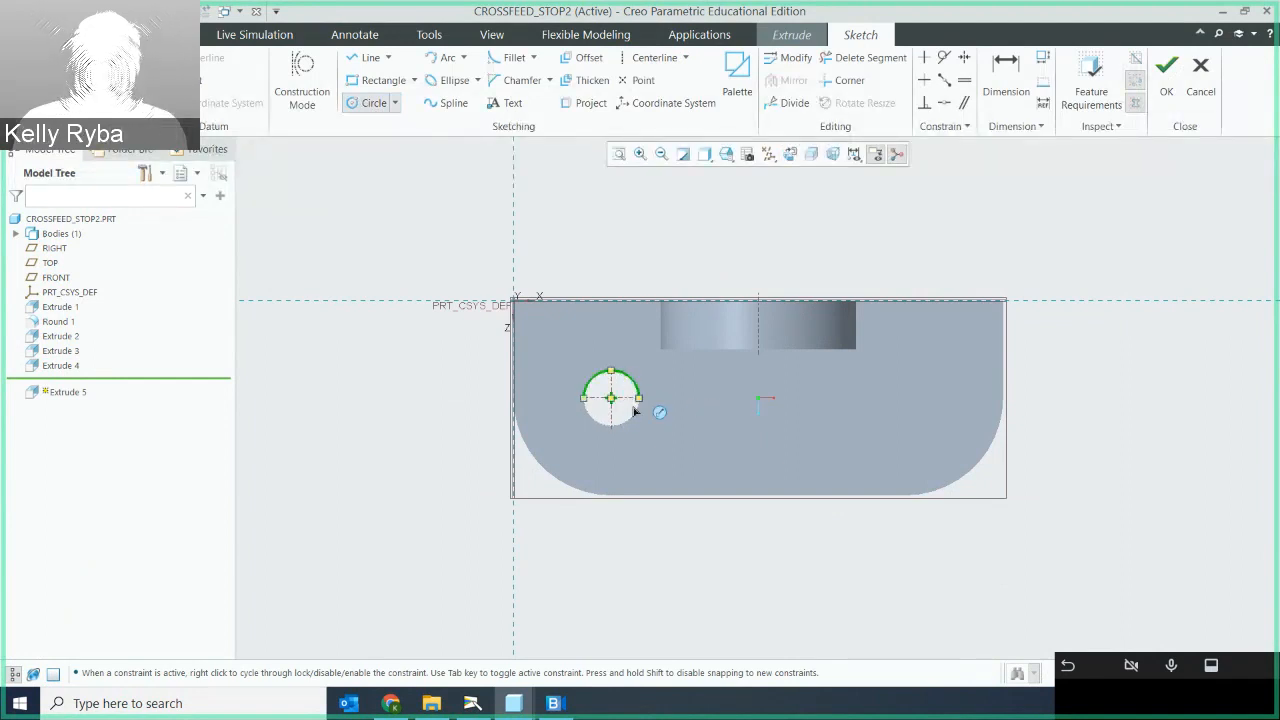
pyautogui.click(639, 400)
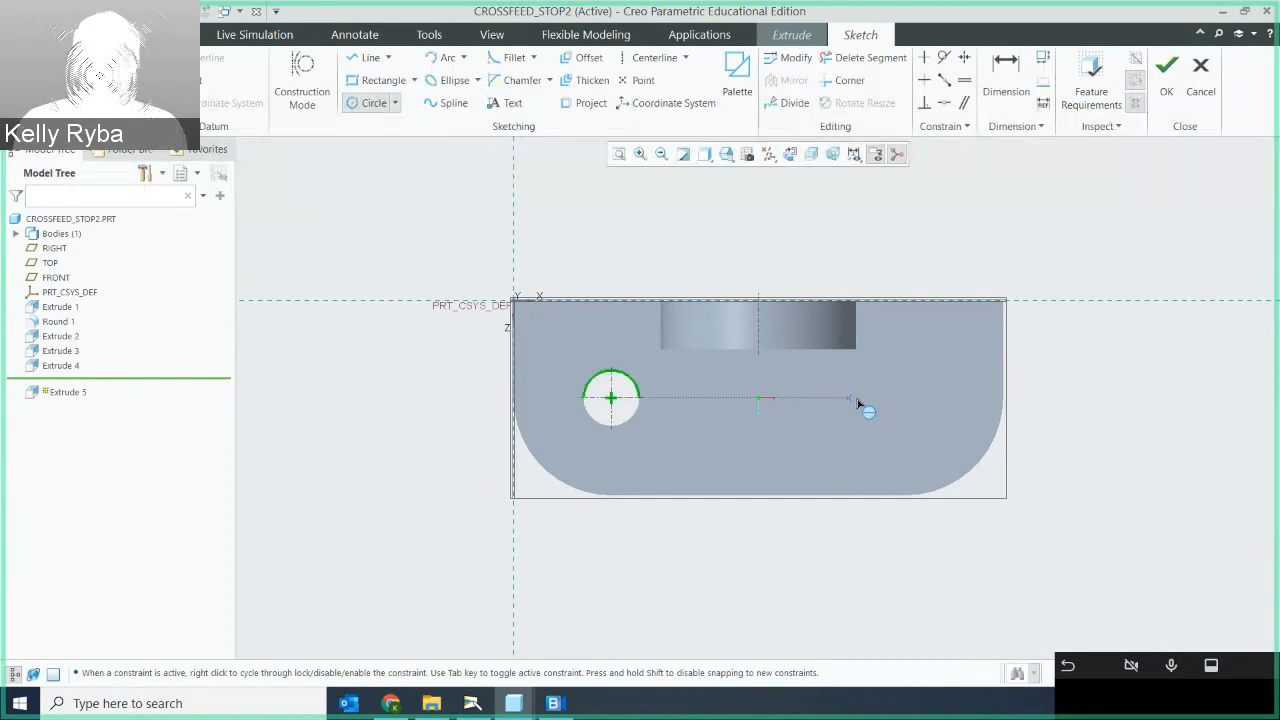
pyautogui.click(938, 398)
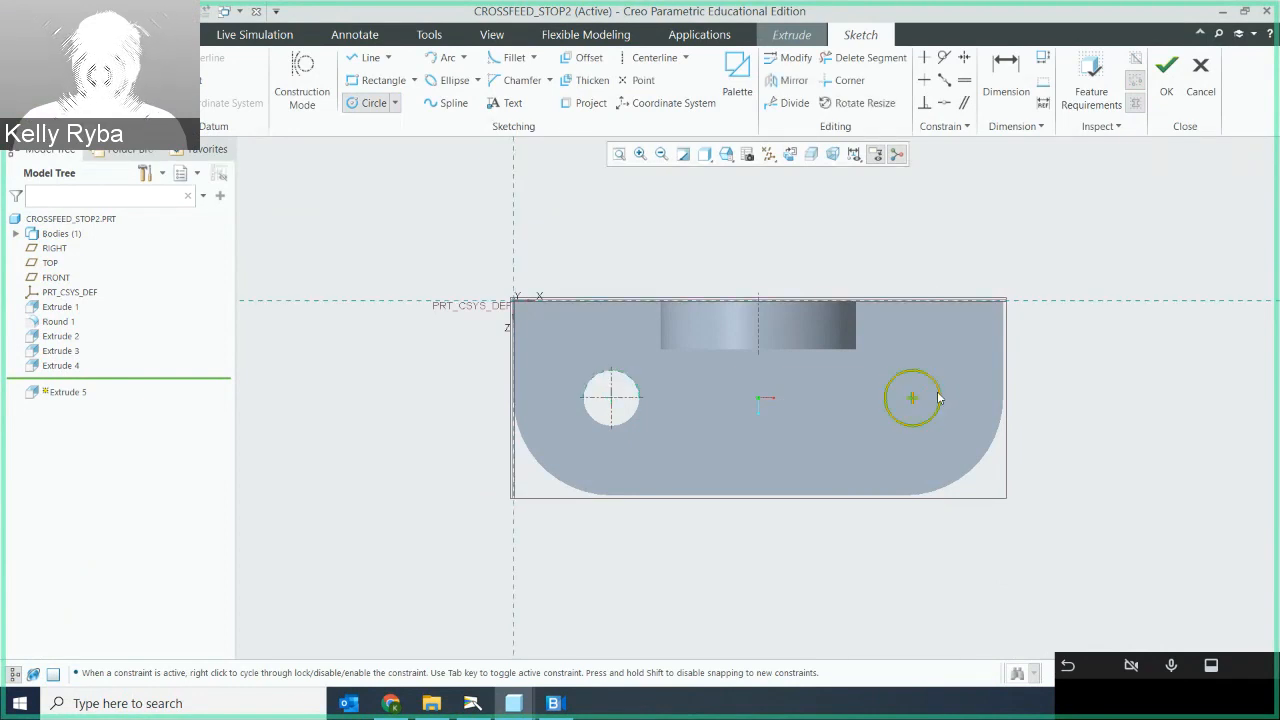
pyautogui.middleClick(960, 372)
pyautogui.click(960, 372)
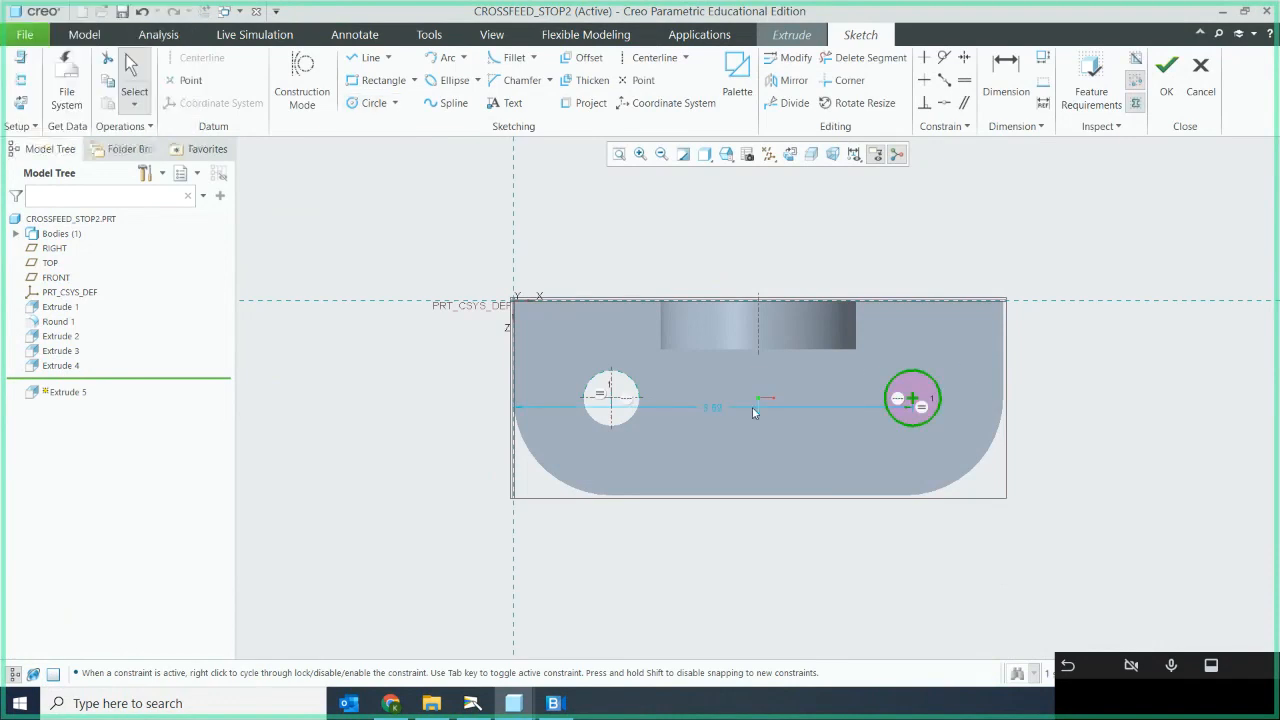
# Dimension the horizontal distance between the existing mounting hole's centre and the new circle's centre, and set it to 2.64
pyautogui.moveTo(711, 406); pyautogui.dragTo(708, 563)
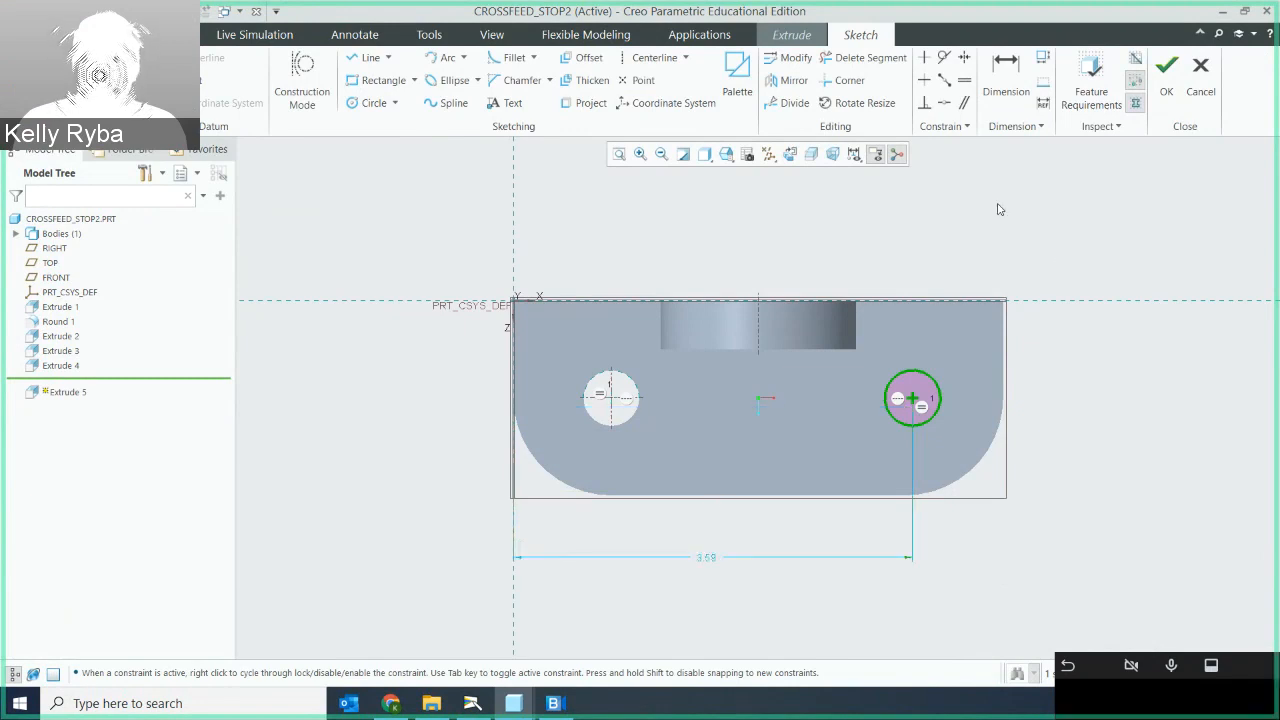
pyautogui.press('d')
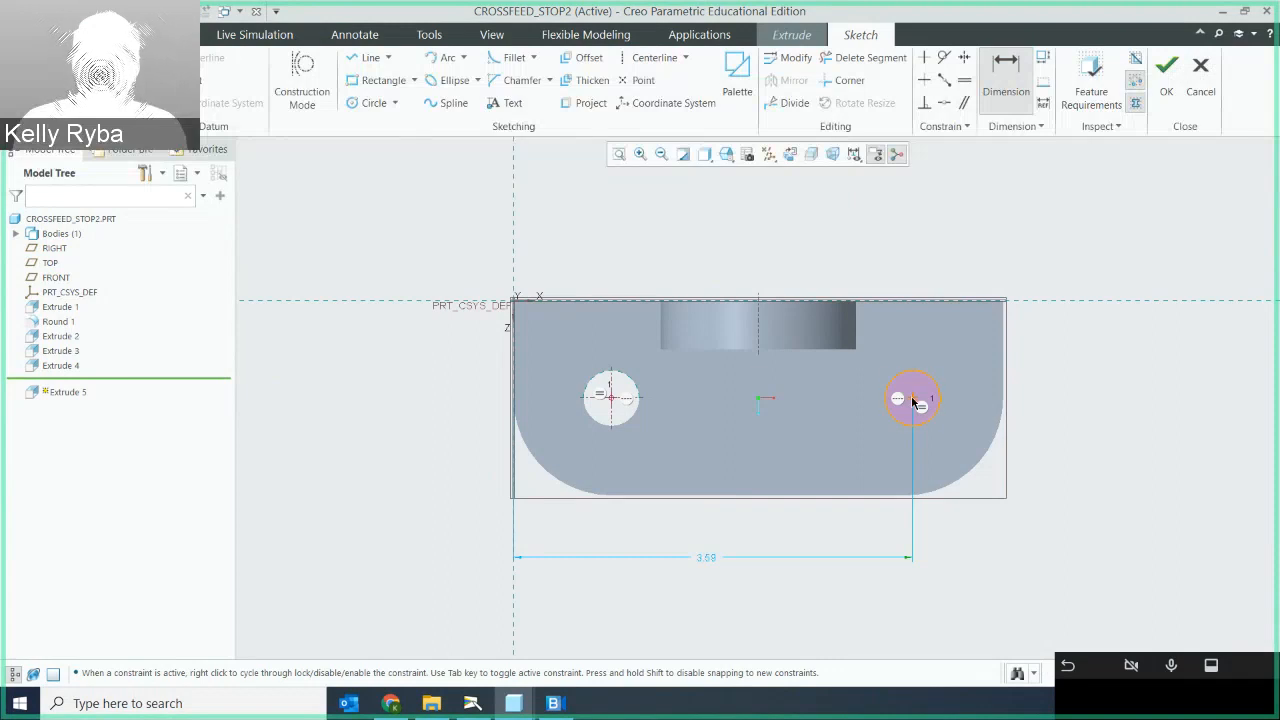
pyautogui.middleClick(764, 447)
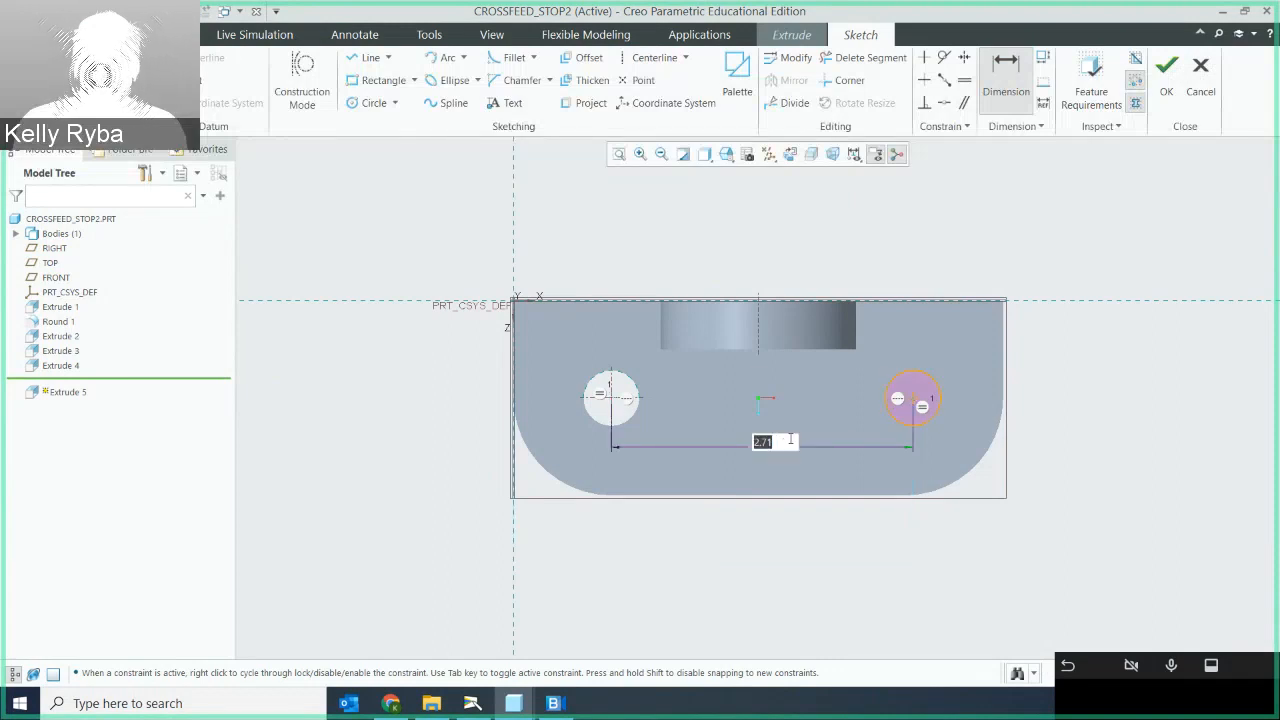
pyautogui.write('2')
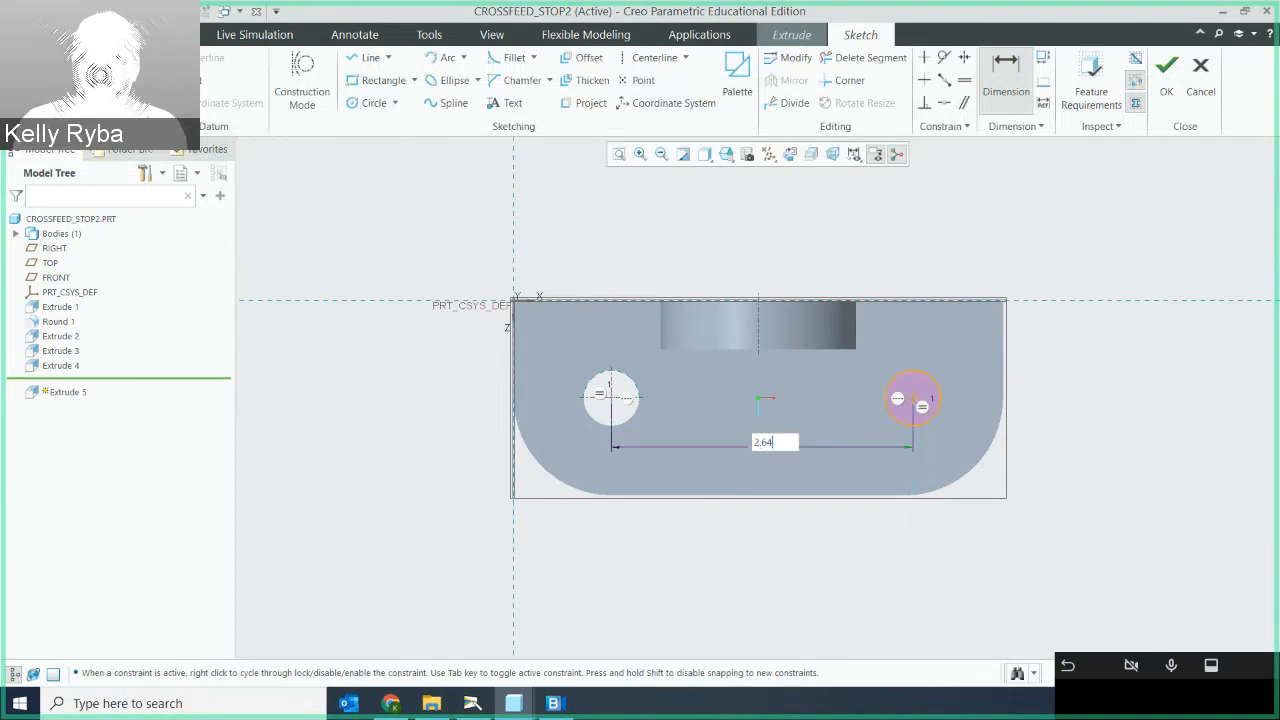
pyautogui.press('Return')
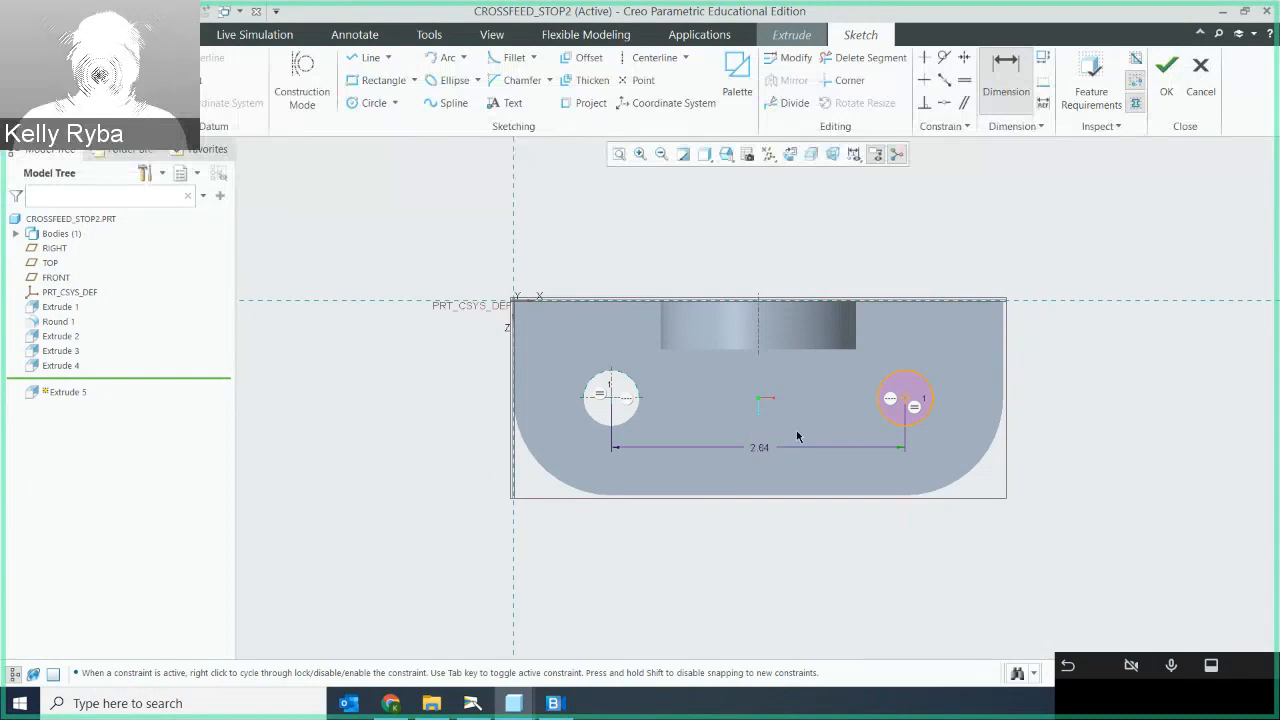
# Check and accept the second circle sketch, and complete it as a material-removing extrusion through the base
pyautogui.click(1091, 85)
pyautogui.click(640, 432)
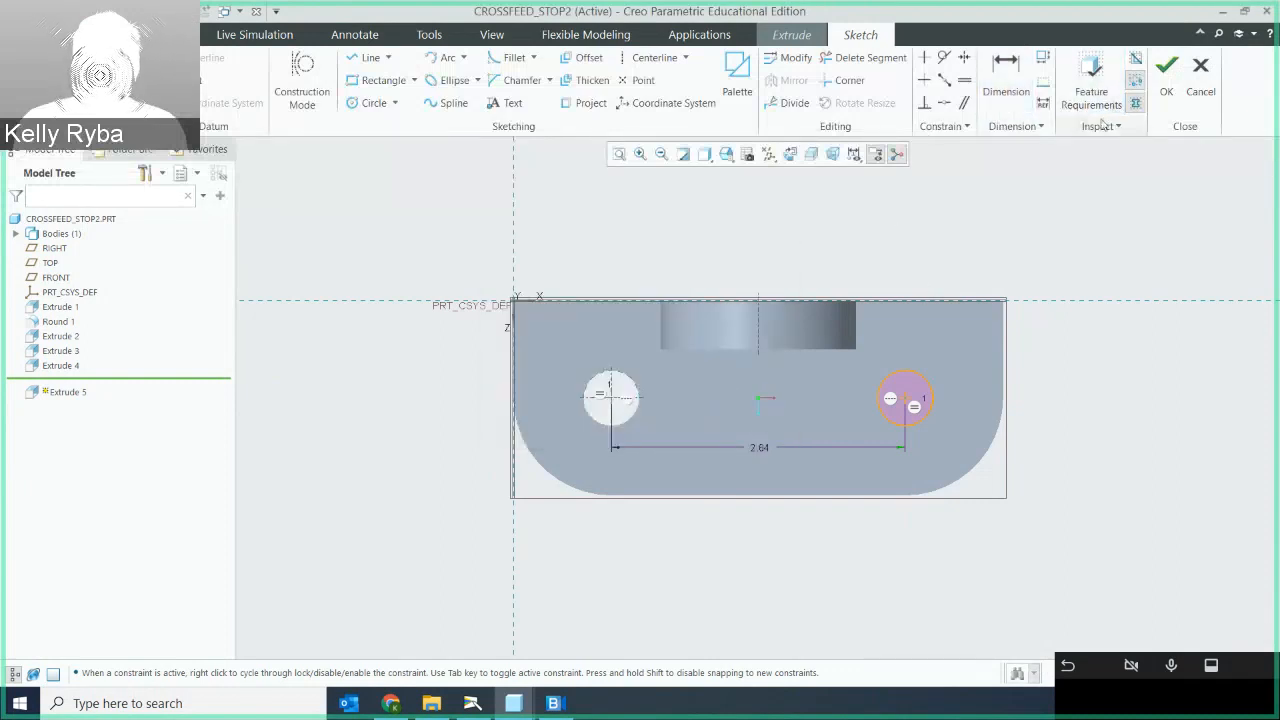
pyautogui.click(1166, 80)
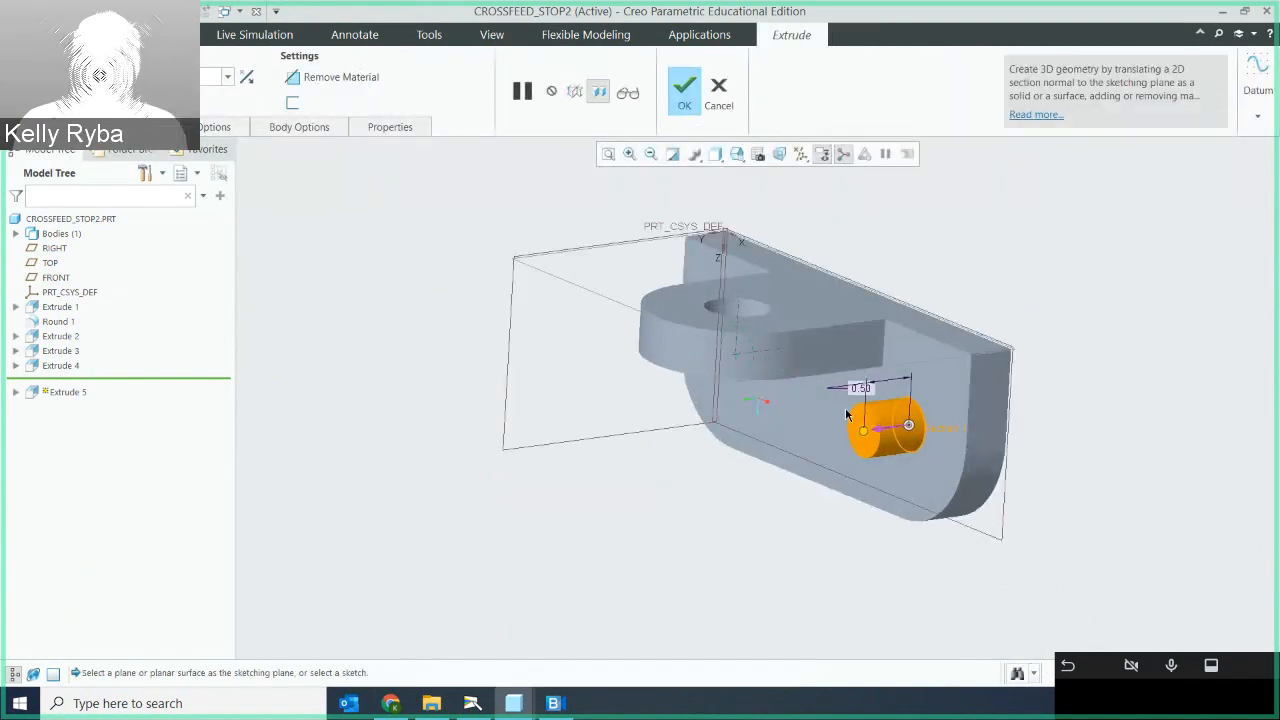
pyautogui.click(888, 427)
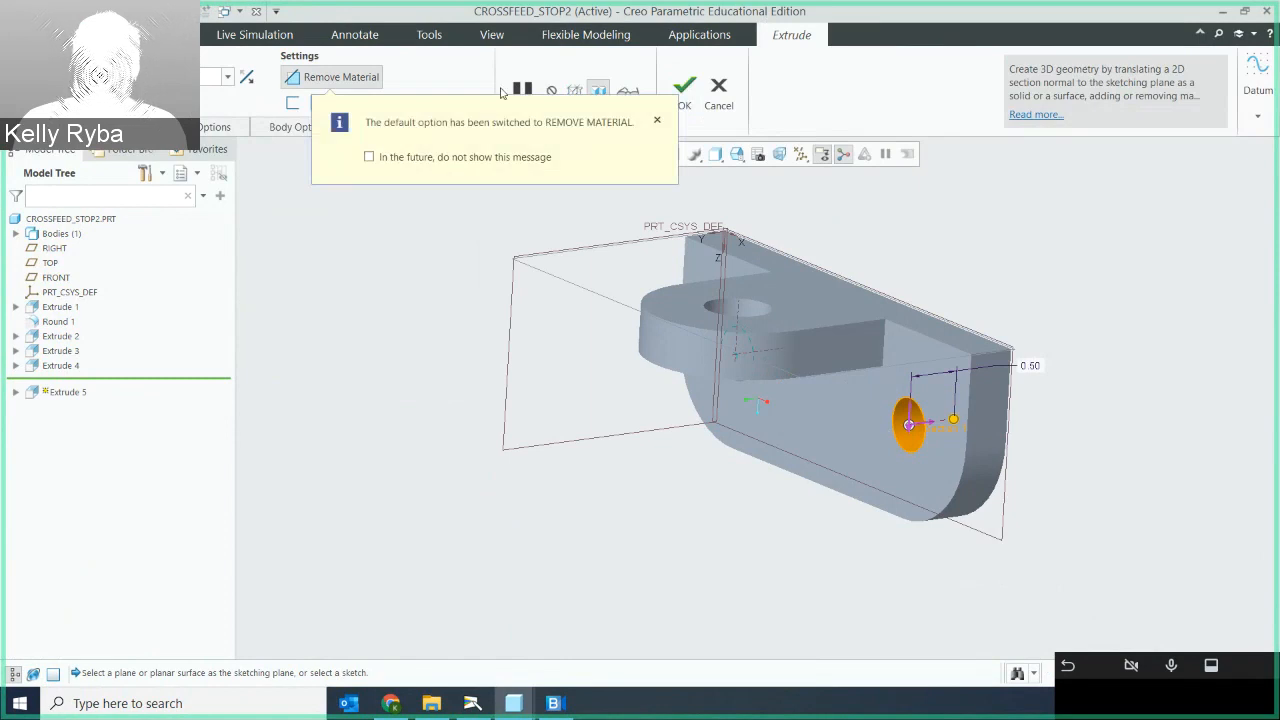
pyautogui.click(656, 123)
pyautogui.moveTo(392, 173); pyautogui.dragTo(463, 171, button='middle')
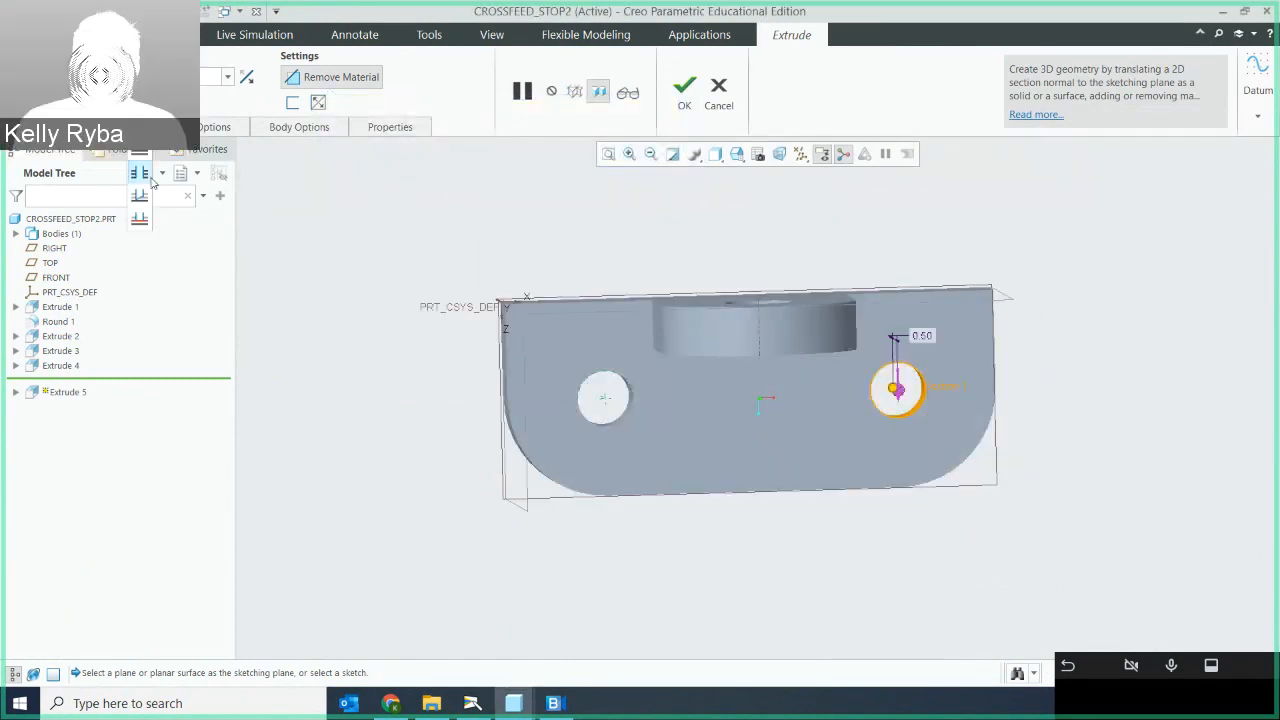
pyautogui.middleClick(425, 247)
pyautogui.moveTo(426, 238); pyautogui.dragTo(404, 222, button='middle')
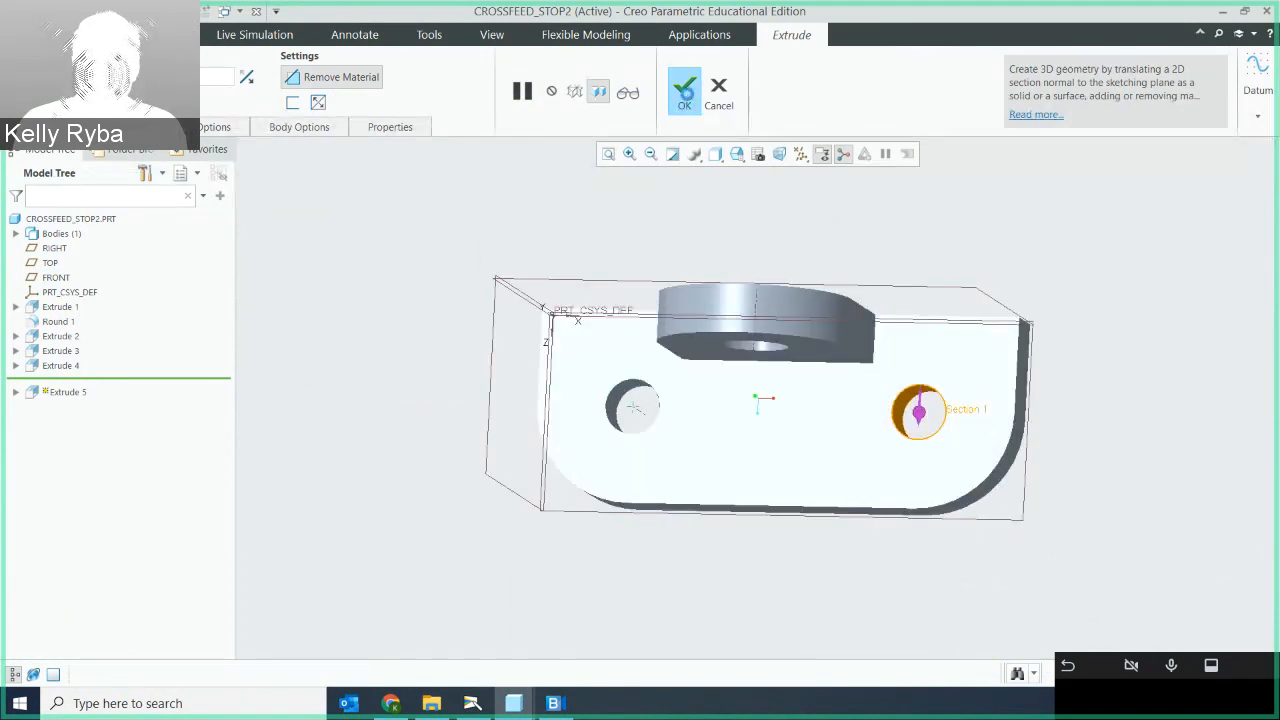
pyautogui.click(684, 90)
# Return to the default orientation and start a new extrusion sketch on the RIGHT datum plane, viewed flat
pyautogui.moveTo(857, 238); pyautogui.dragTo(954, 399, button='middle')
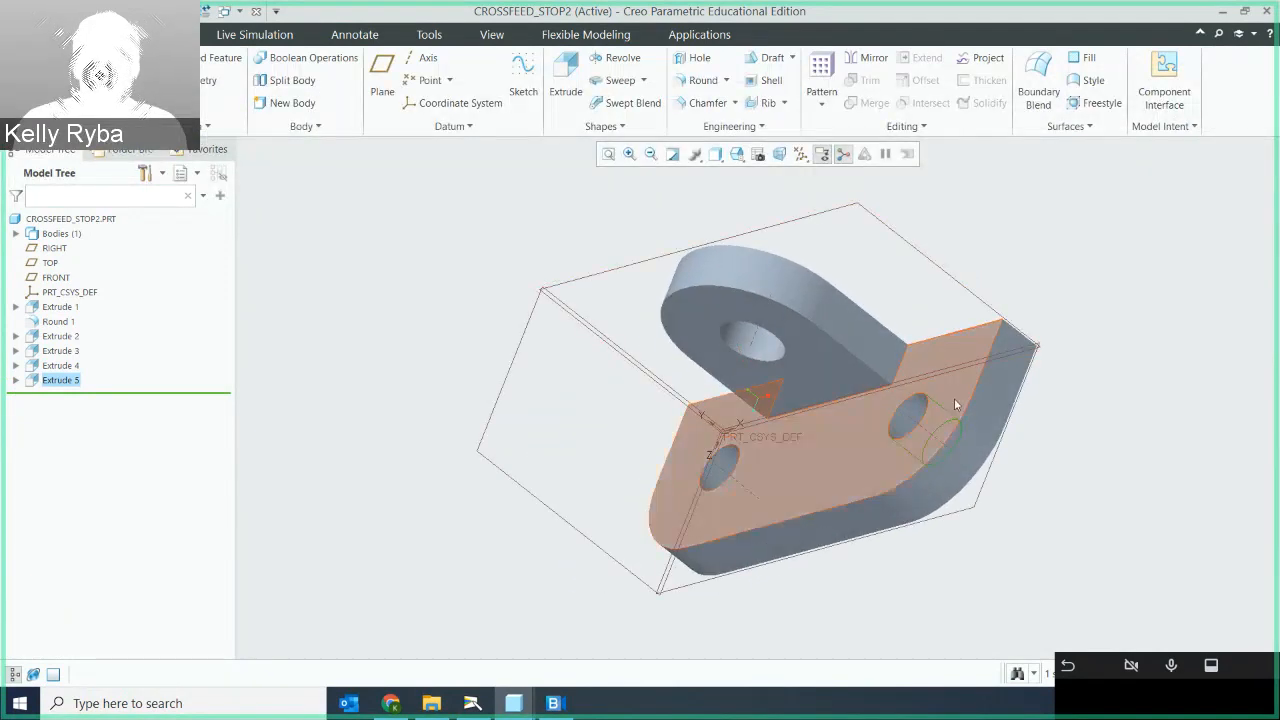
pyautogui.moveTo(997, 229)
pyautogui.mouseDown(button='middle')
pyautogui.moveTo(1002, 214)
pyautogui.moveTo(1046, 200)
pyautogui.mouseUp(button='middle')
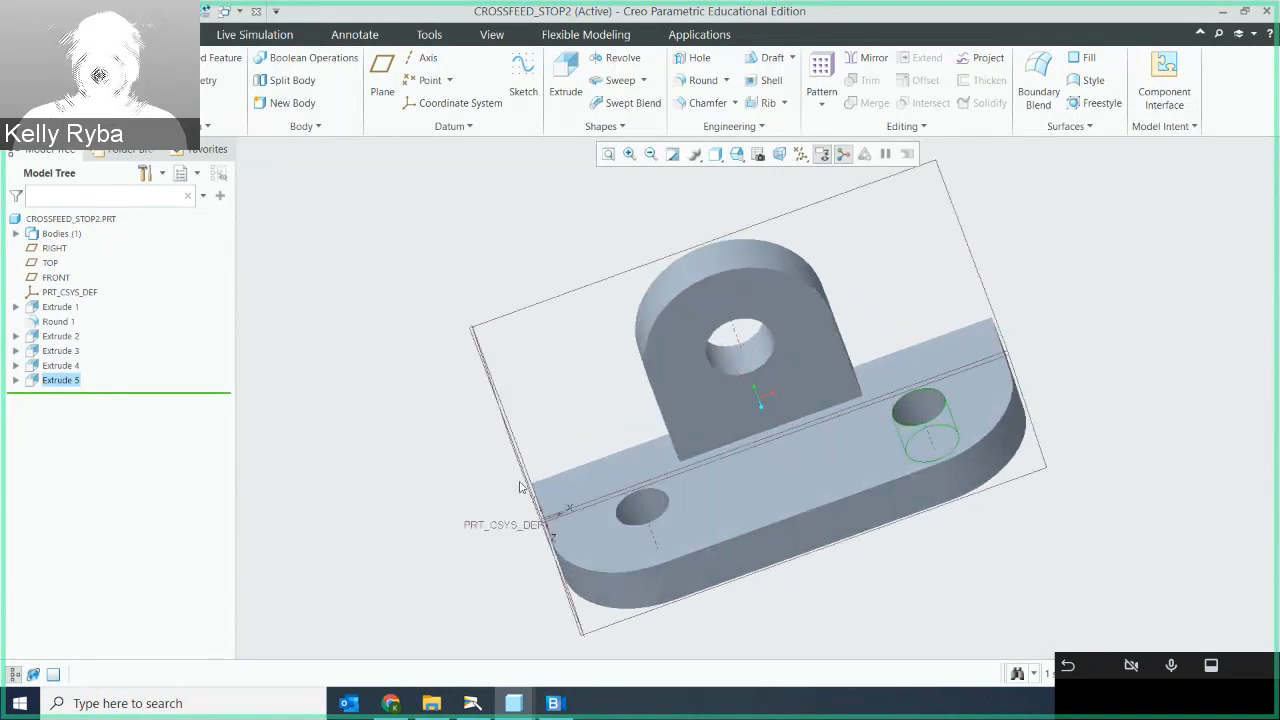
pyautogui.hotkey('ctrl', 'd')
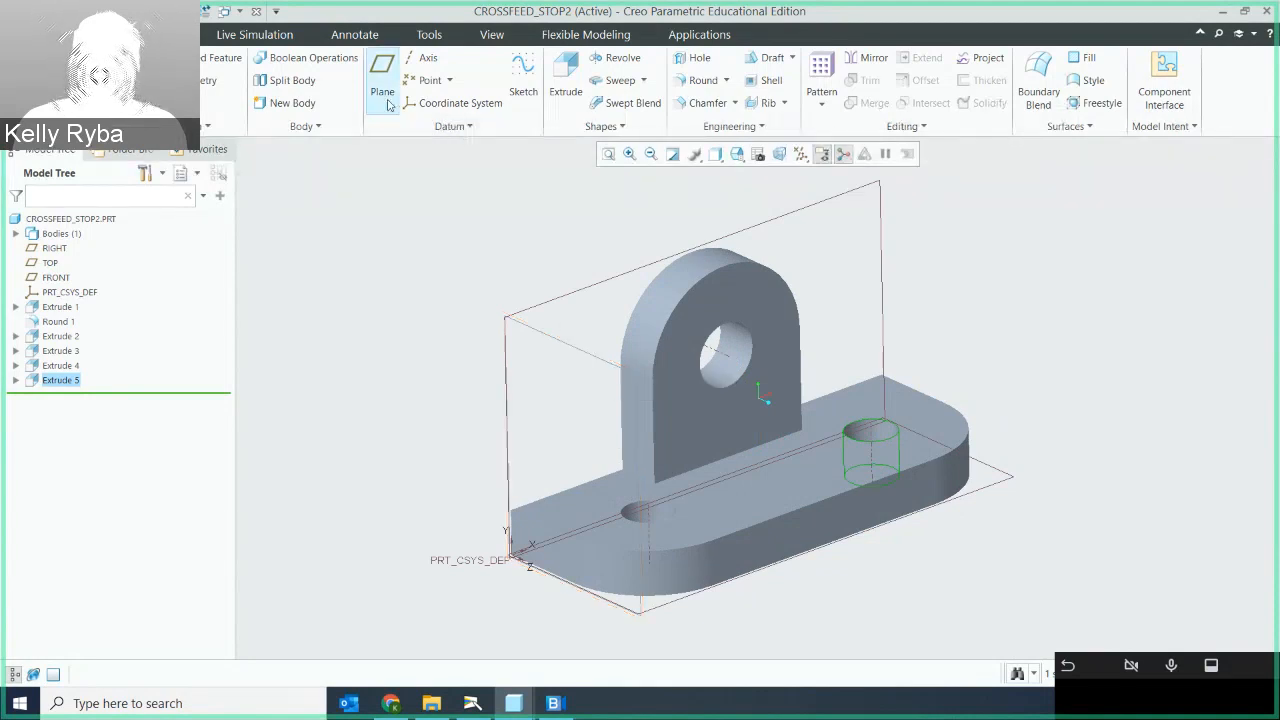
pyautogui.click(574, 90)
pyautogui.click(136, 127)
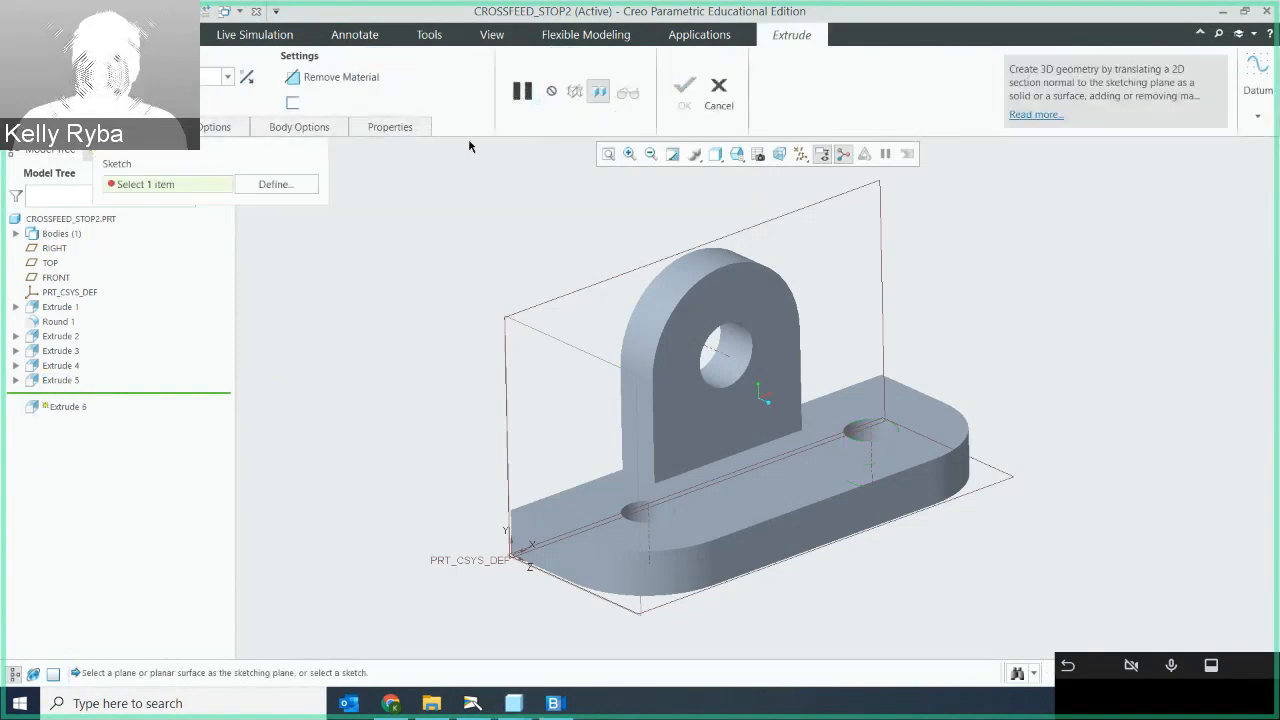
pyautogui.click(546, 336)
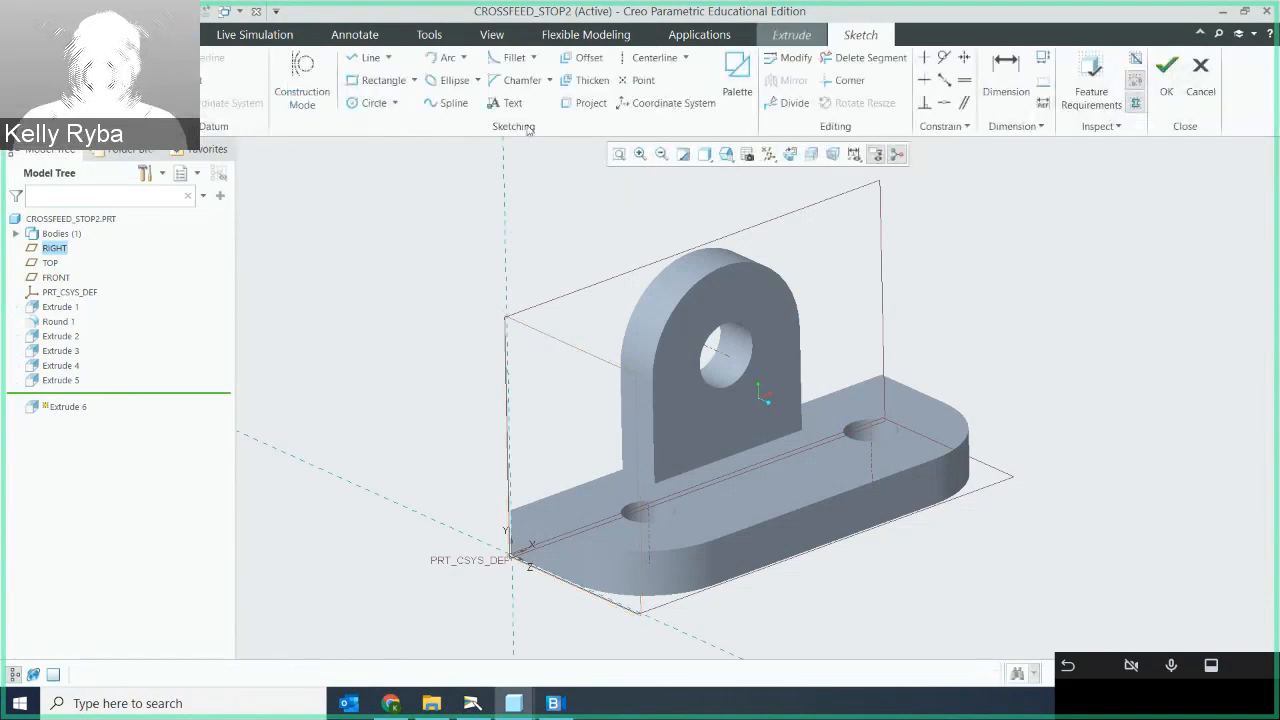
pyautogui.click(790, 154)
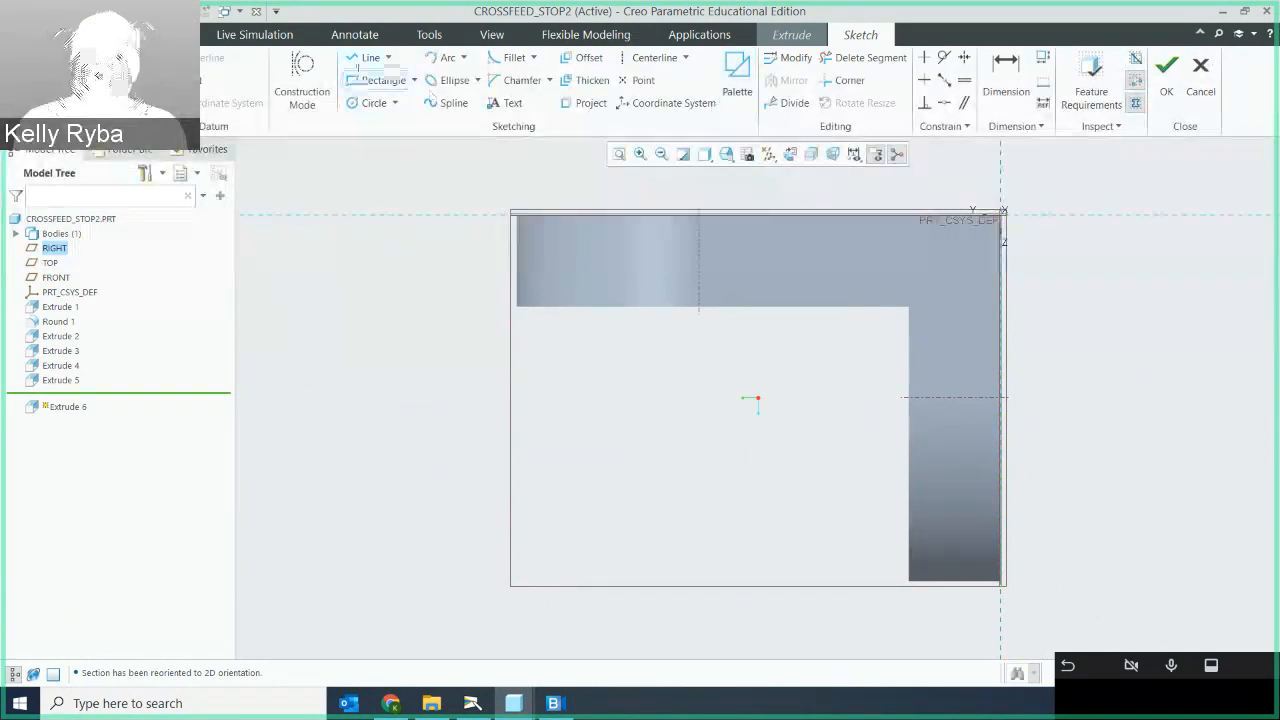
# Sketch a closed rectangle with lines, about 1.12 long, inside the base profile with one long side on the underside
pyautogui.click(365, 57)
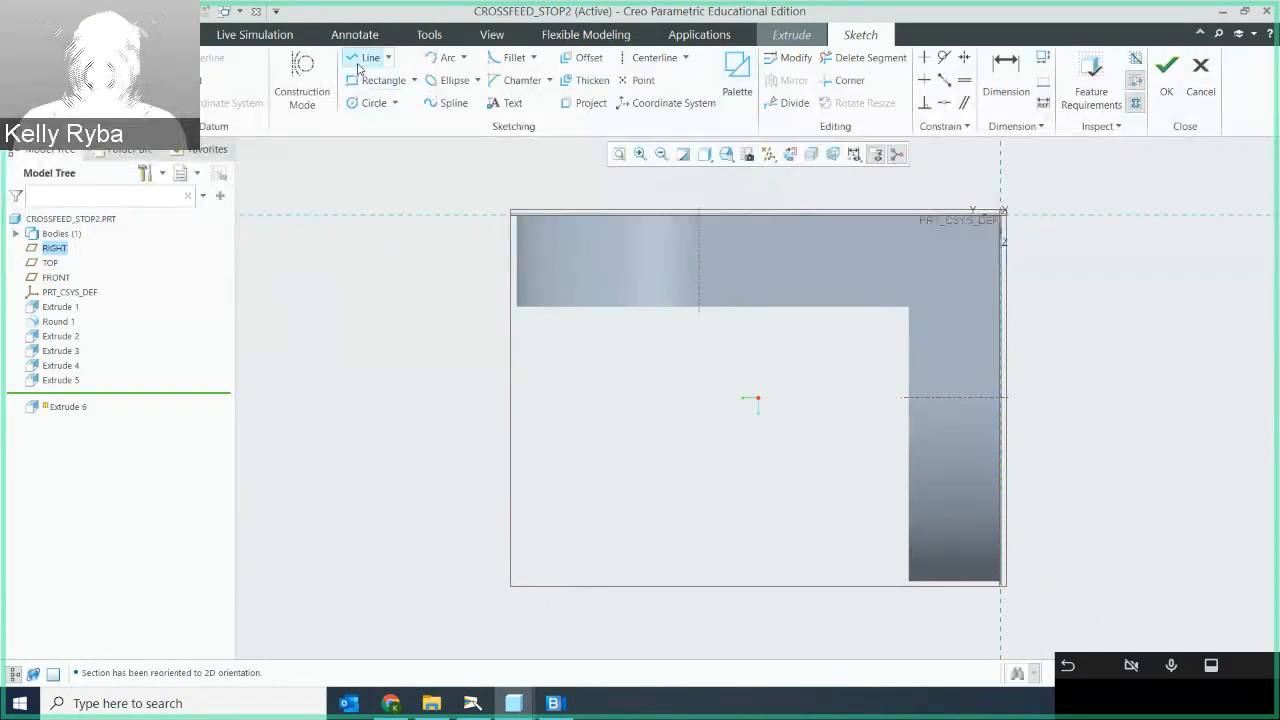
pyautogui.click(1001, 270)
pyautogui.click(961, 271)
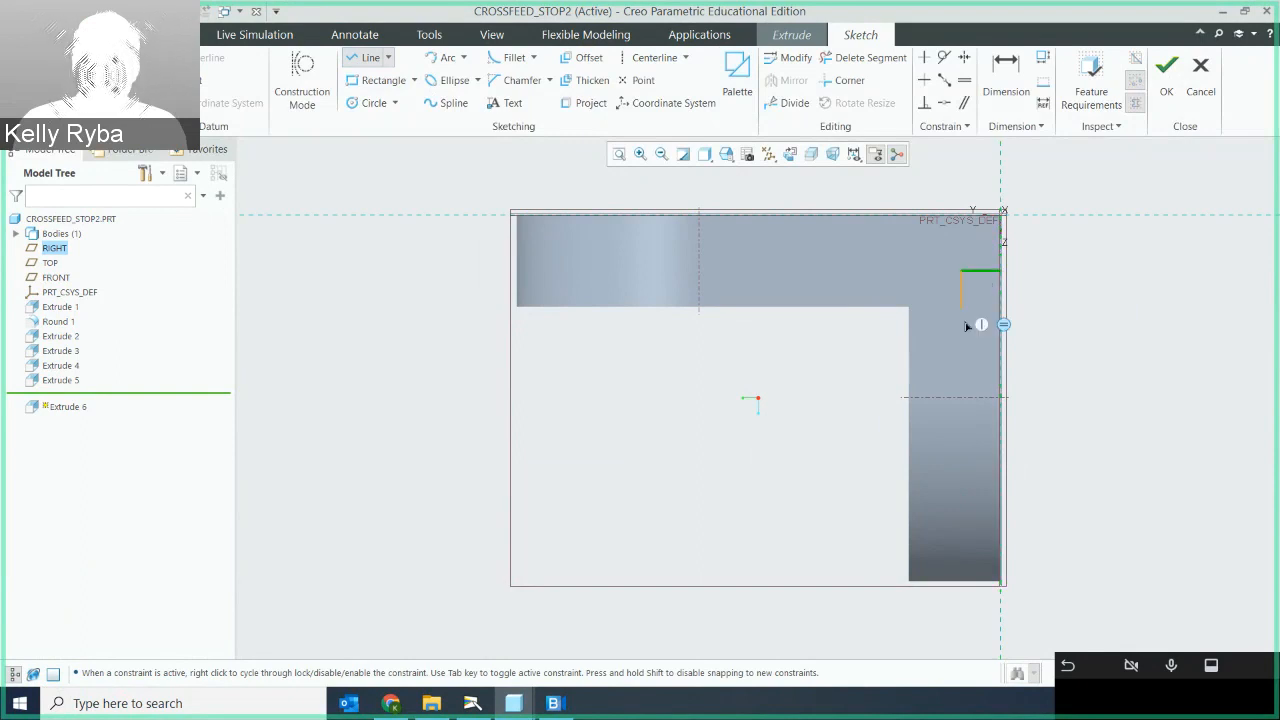
pyautogui.click(962, 507)
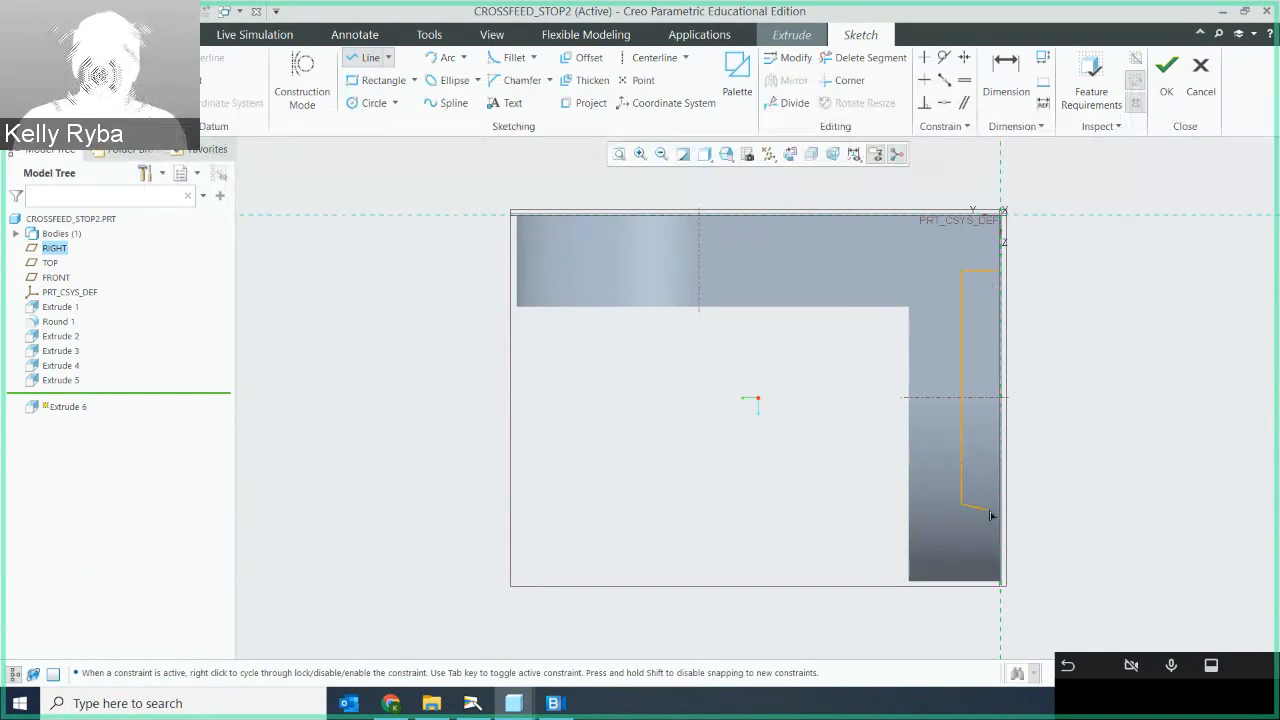
pyautogui.click(1000, 504)
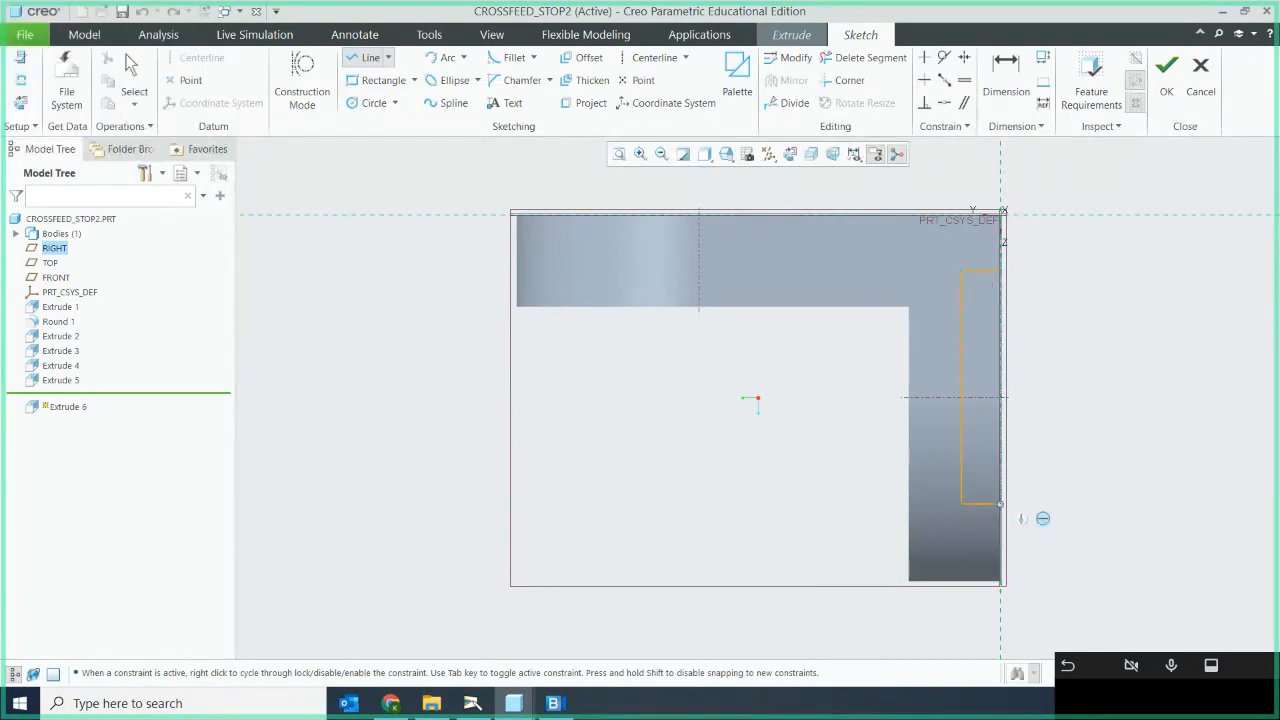
pyautogui.click(1002, 279)
pyautogui.middleClick(1045, 335)
pyautogui.middleClick(1049, 344)
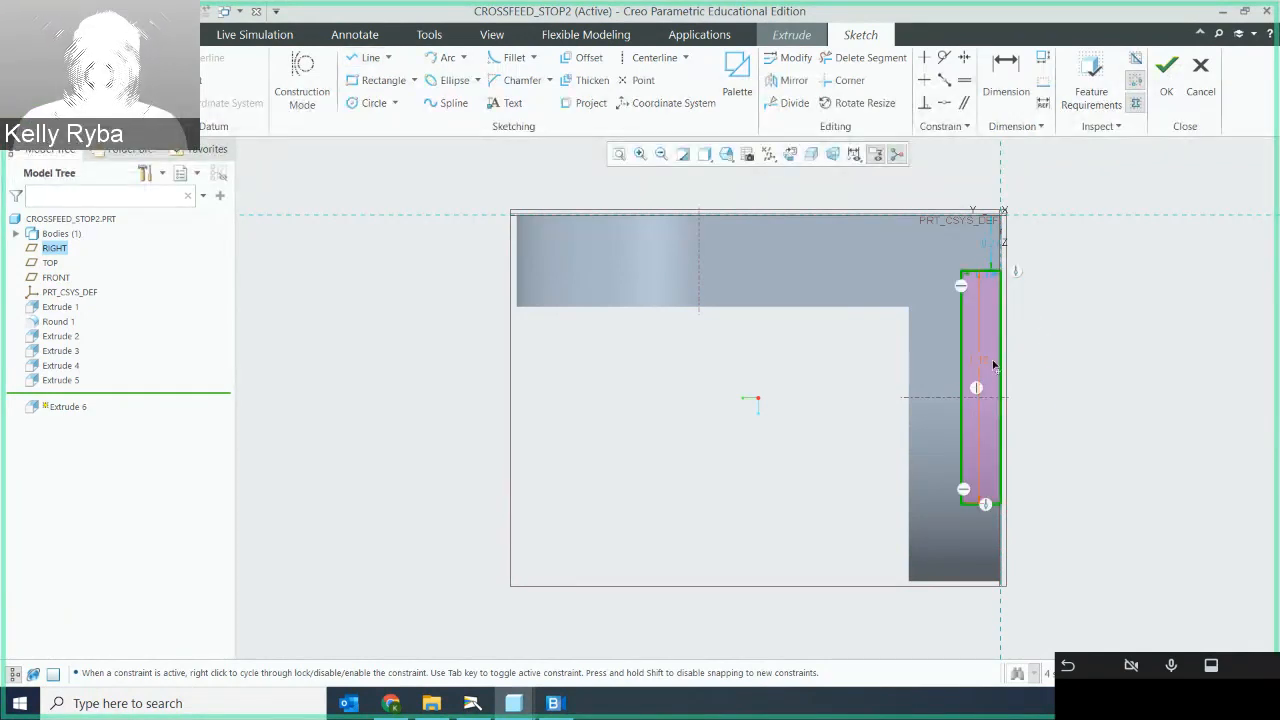
# Move the rectangle's length dimension clear of the part and set the length to 0.875
pyautogui.moveTo(981, 362); pyautogui.dragTo(1100, 366)
pyautogui.doubleClick(1104, 364)
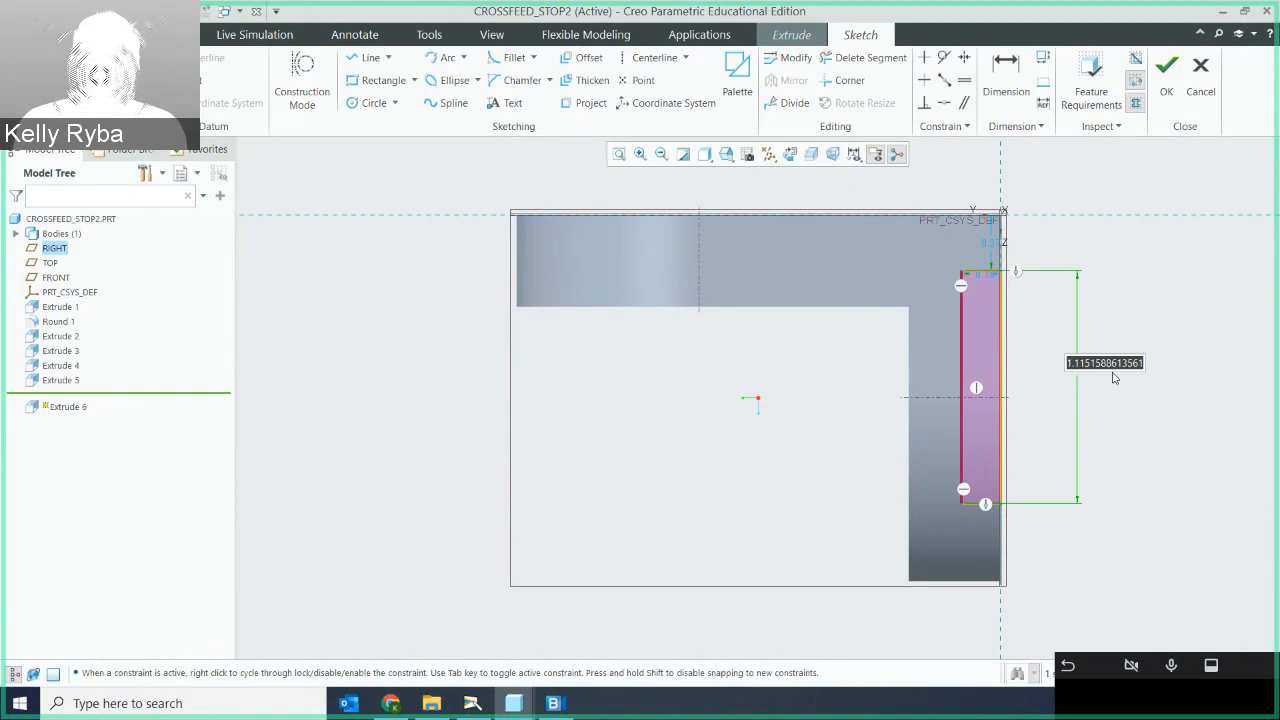
pyautogui.press('BackSpace')
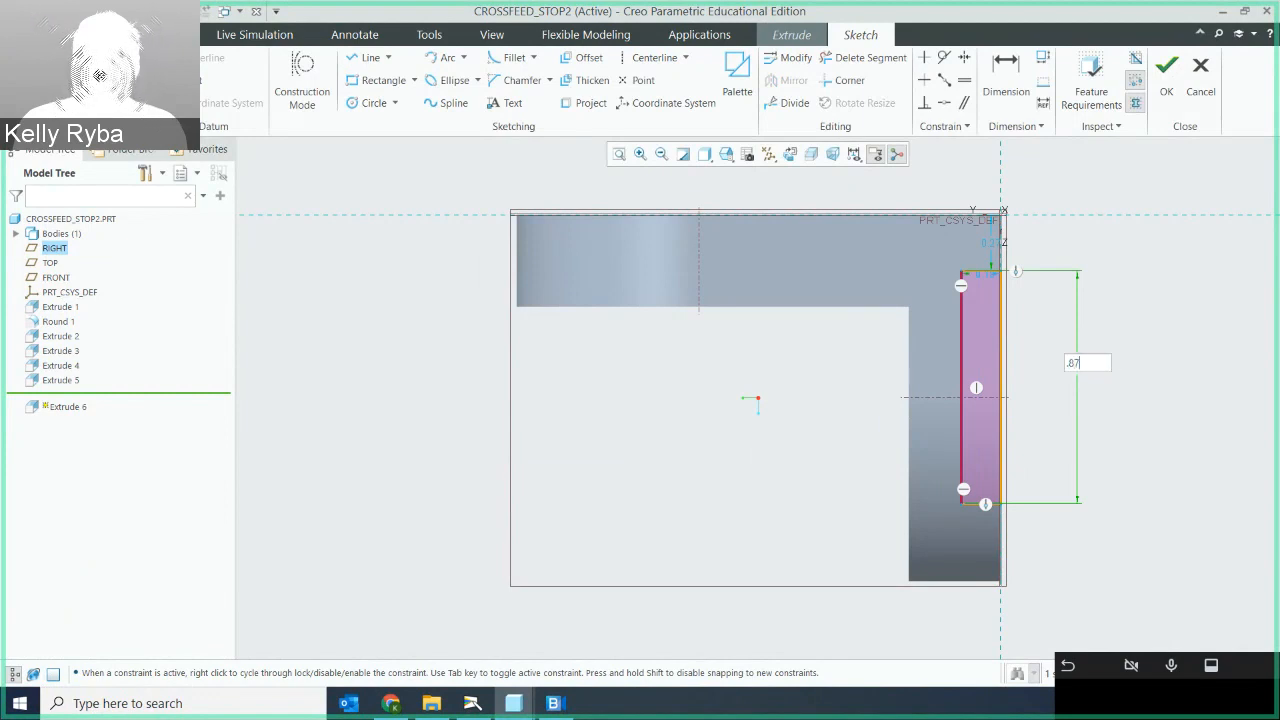
pyautogui.press('Return')
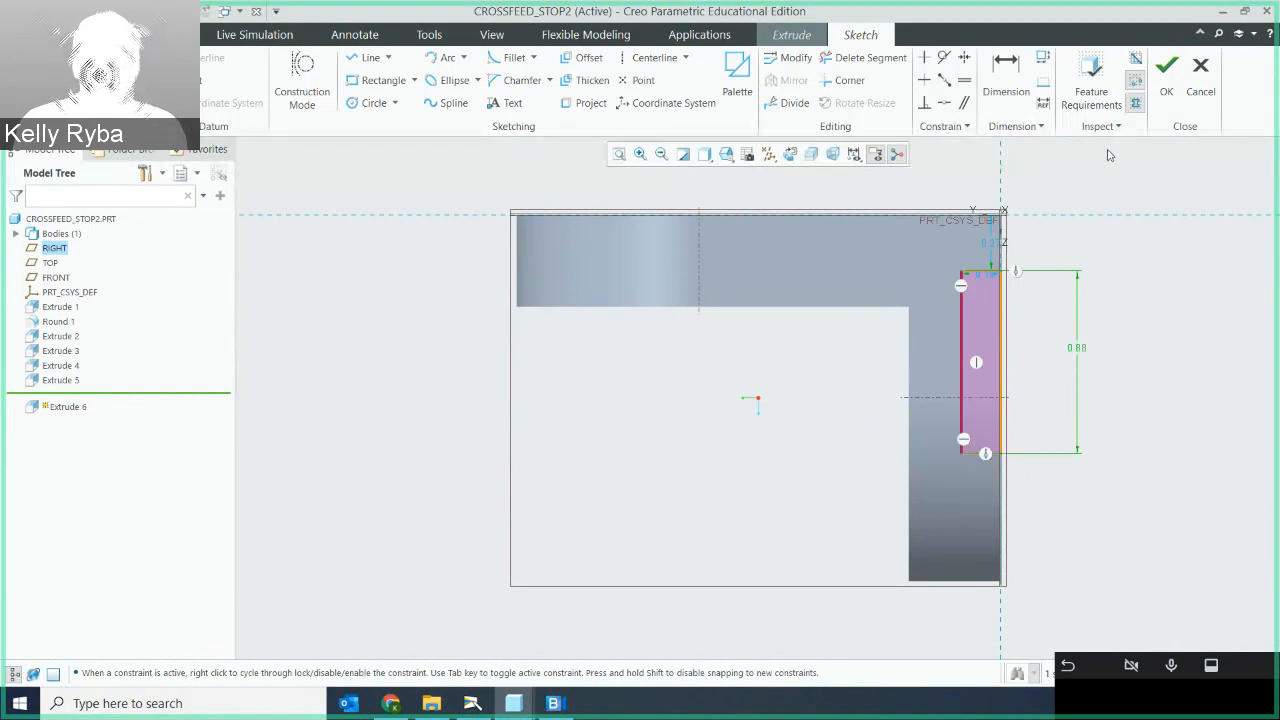
# Dimension the rectangle's near short side from the back horizontal reference and set the offset to 0.44
pyautogui.click(1006, 78)
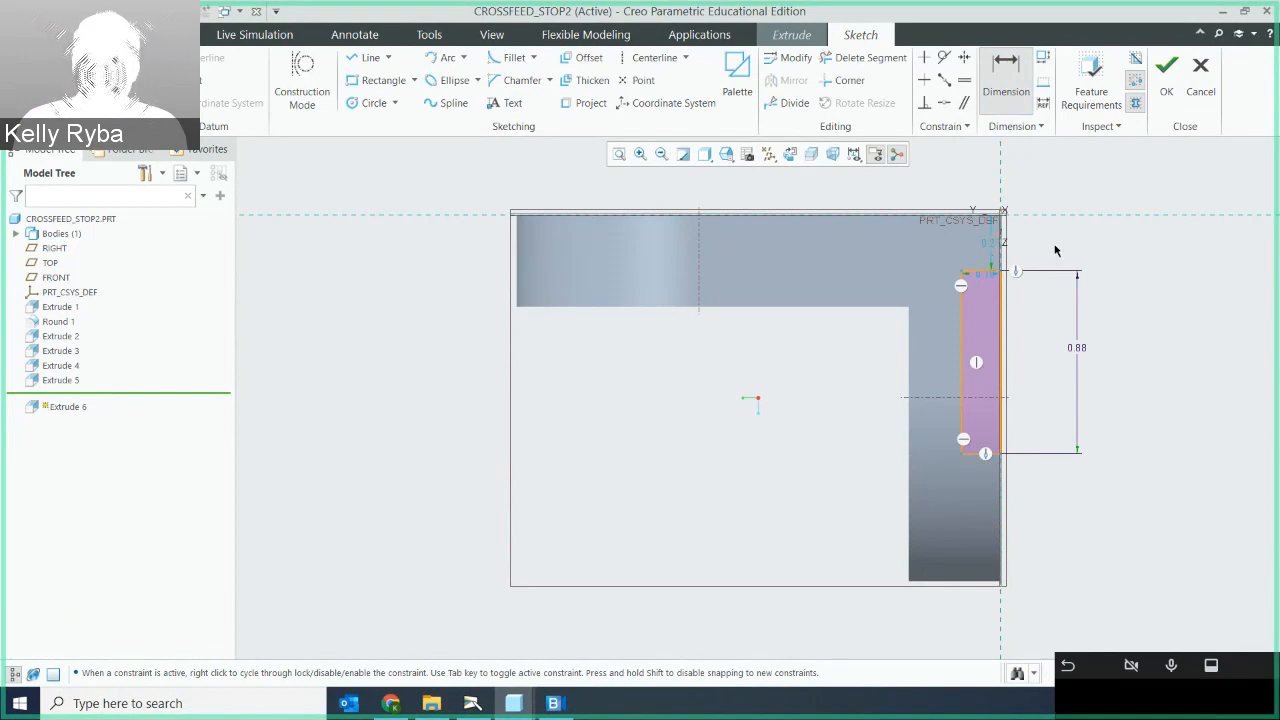
pyautogui.click(1045, 215)
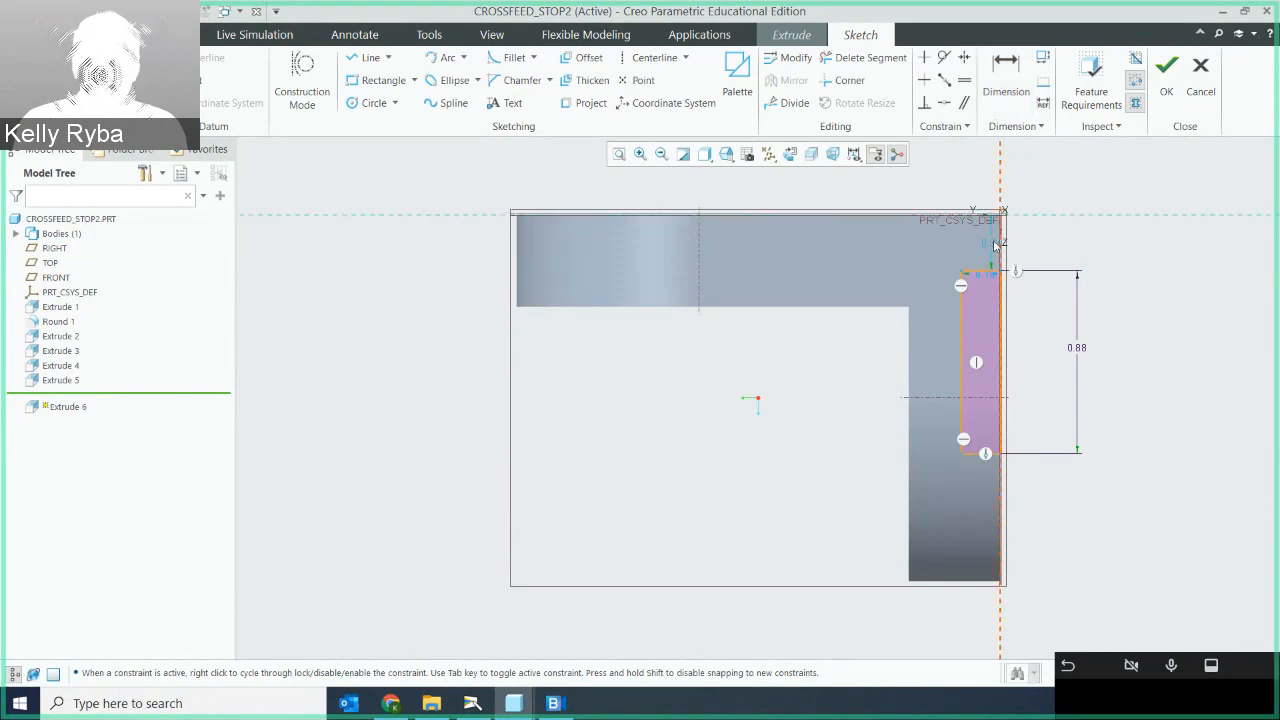
pyautogui.click(988, 271)
pyautogui.middleClick(1052, 247)
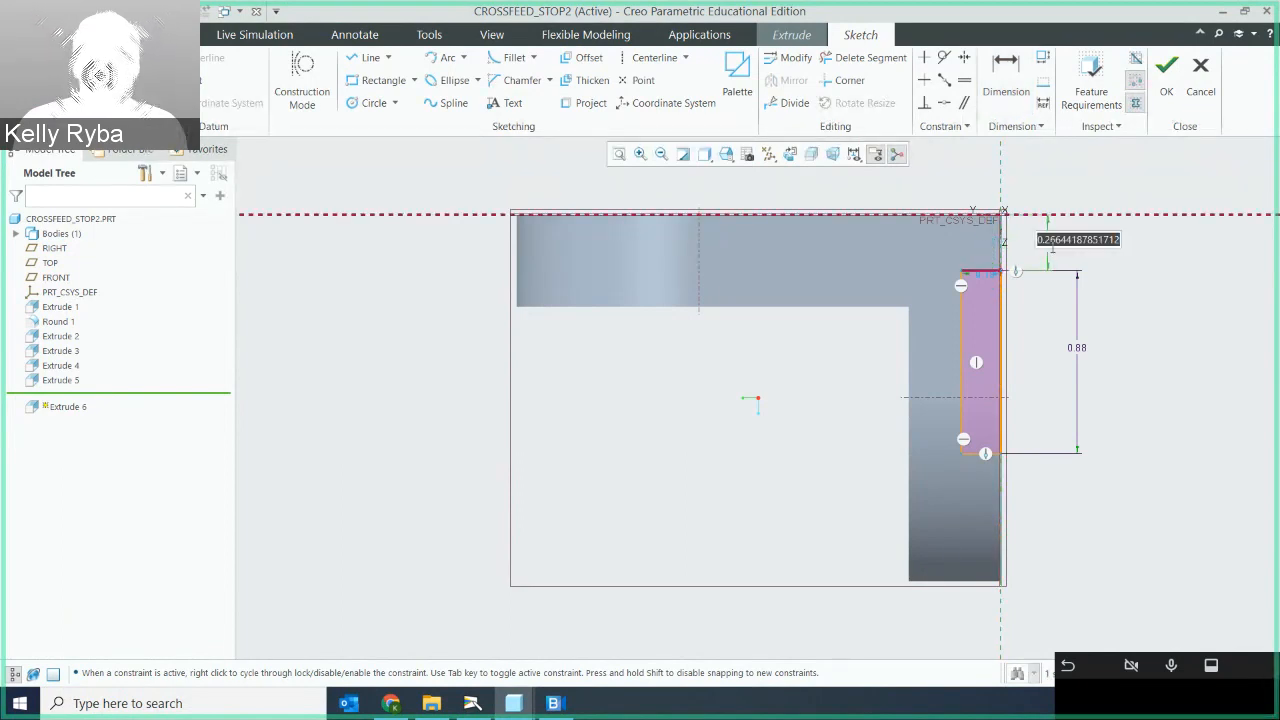
pyautogui.write('.44')
pyautogui.press('Return')
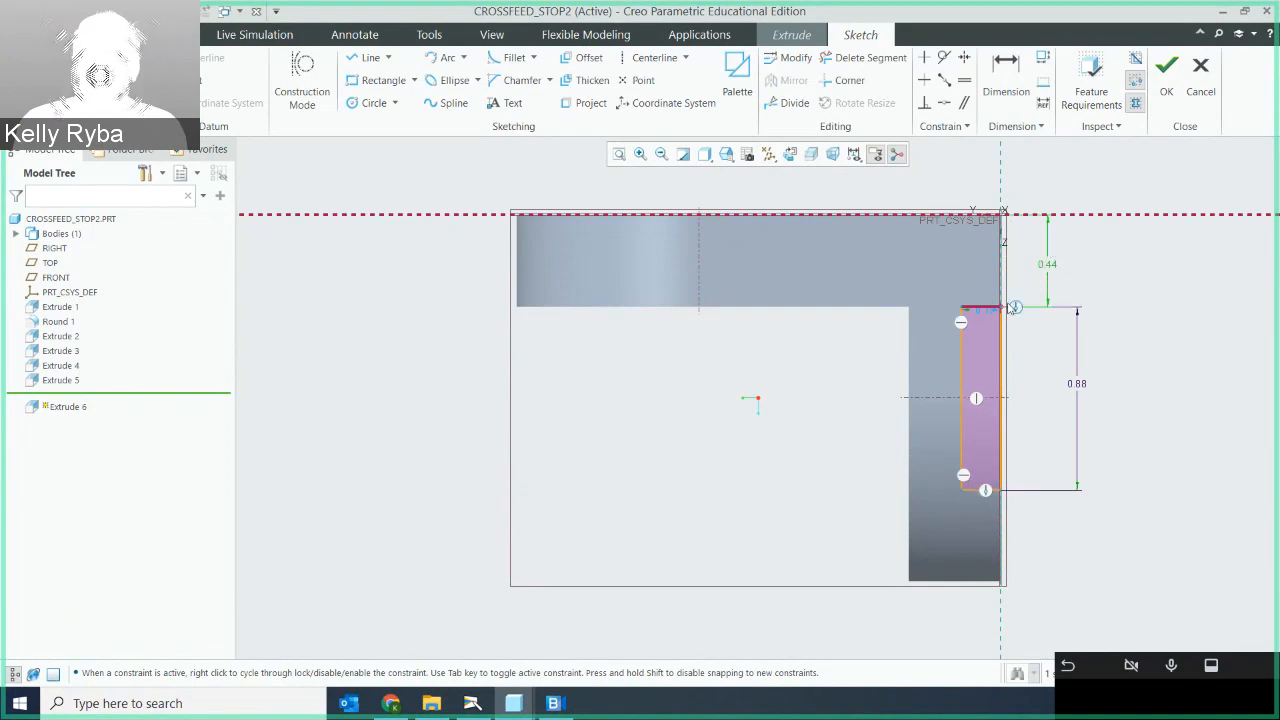
# Move the rectangle's width dimension clear of the profile and set the width to 0.125
pyautogui.moveTo(988, 315); pyautogui.dragTo(978, 270)
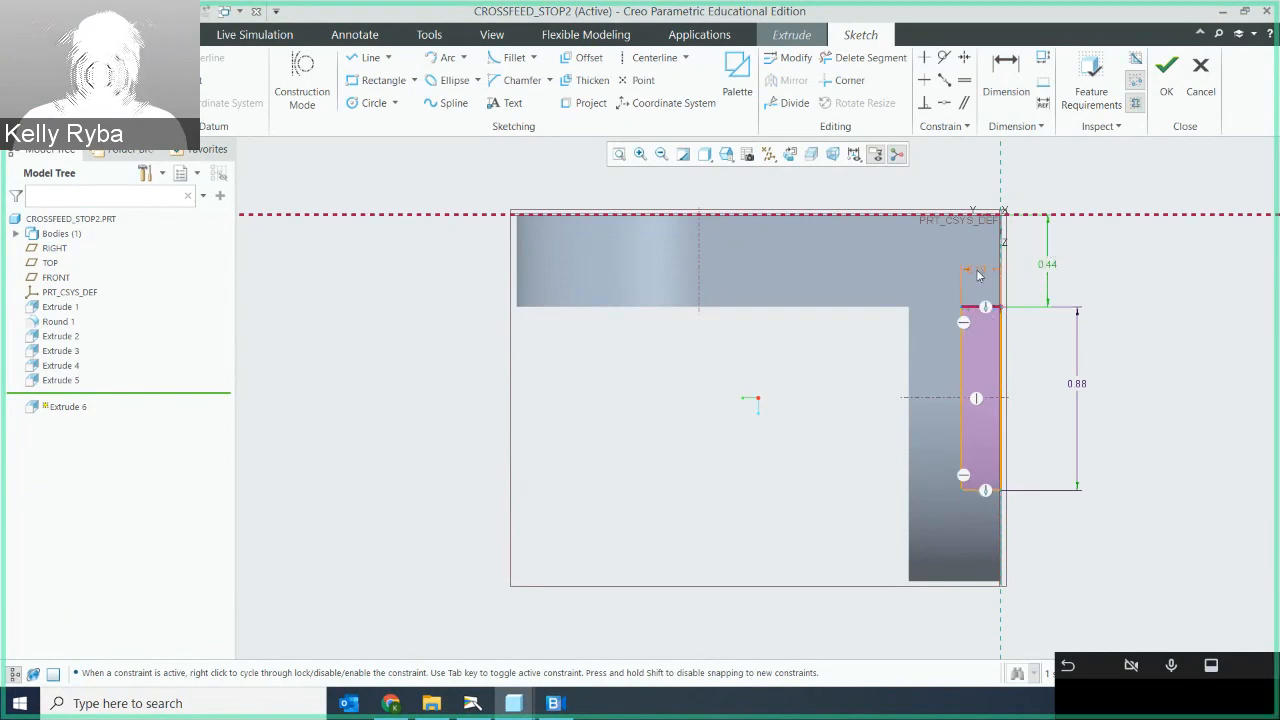
pyautogui.doubleClick(978, 268)
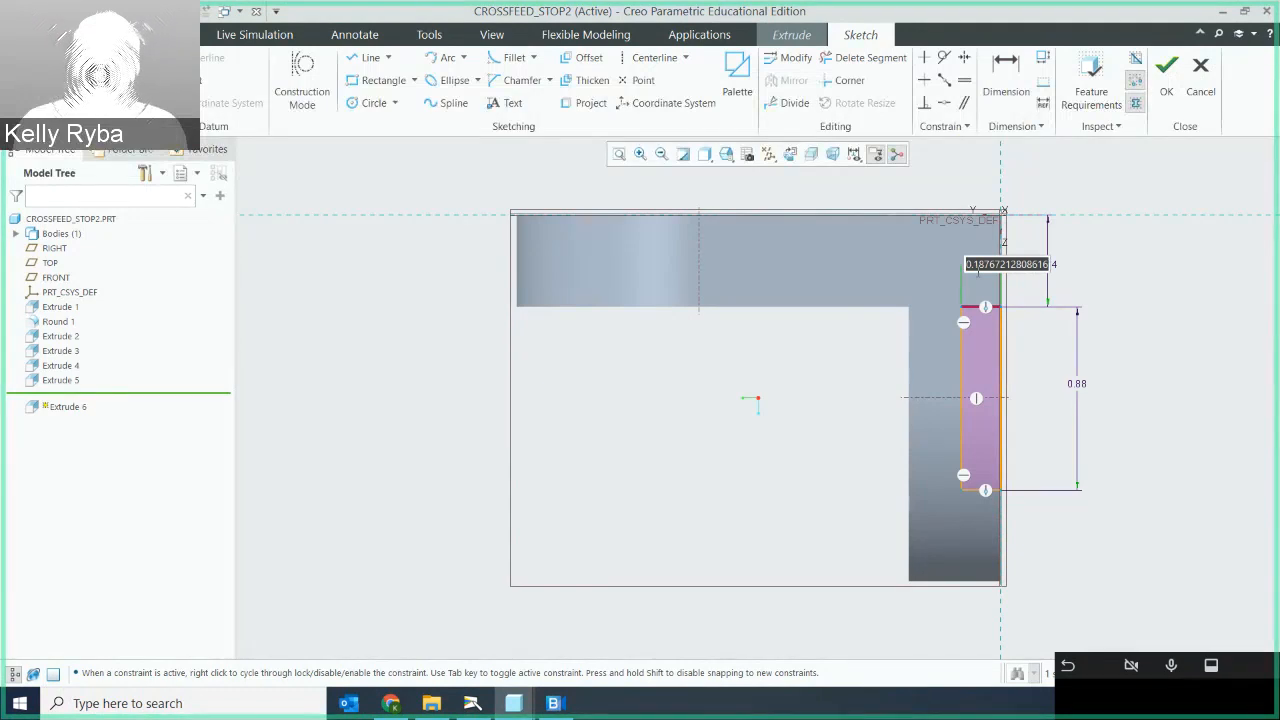
pyautogui.write('.125')
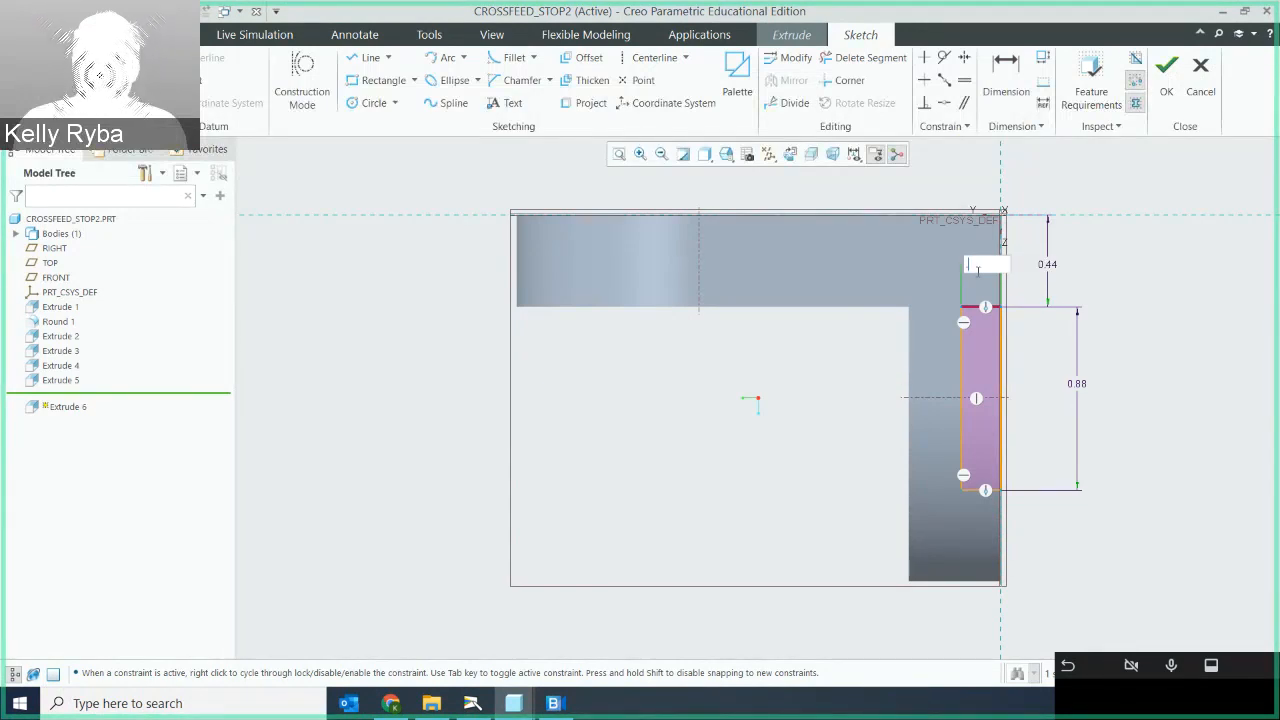
pyautogui.press('Return')
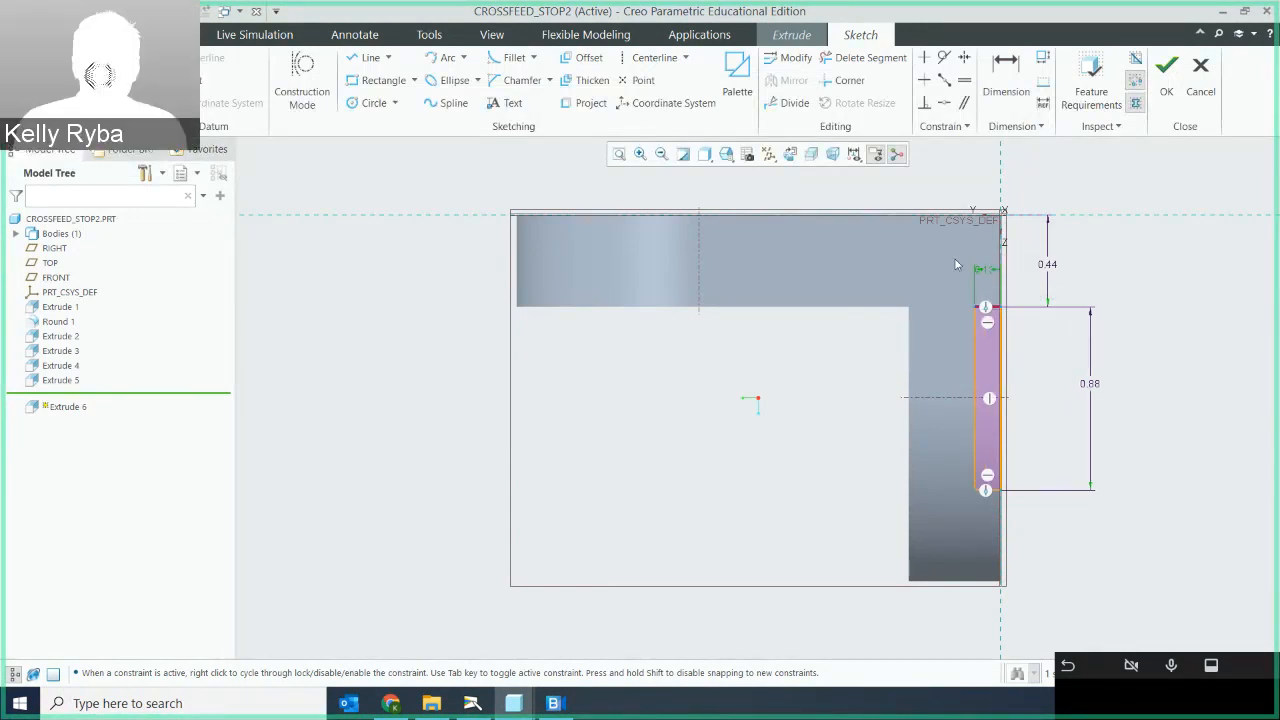
# Check the rectangle sketch against the feature requirements and accept it
pyautogui.click(1090, 78)
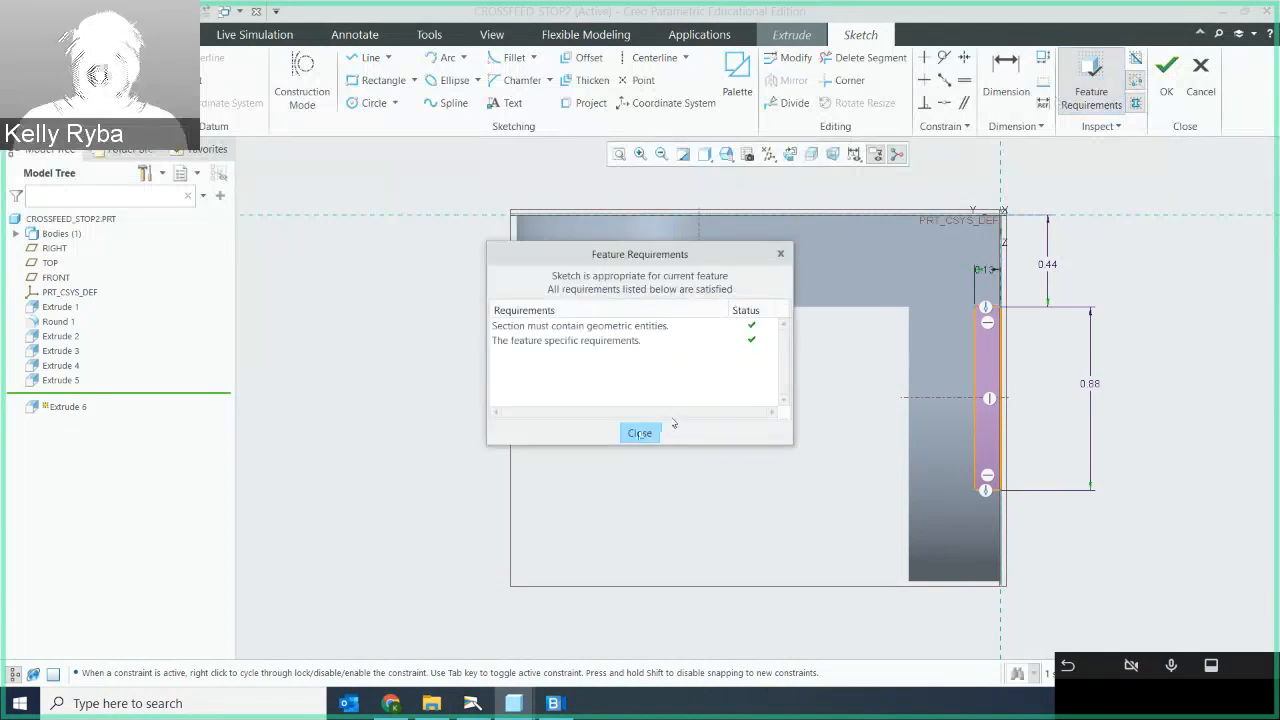
pyautogui.click(640, 433)
pyautogui.click(1170, 102)
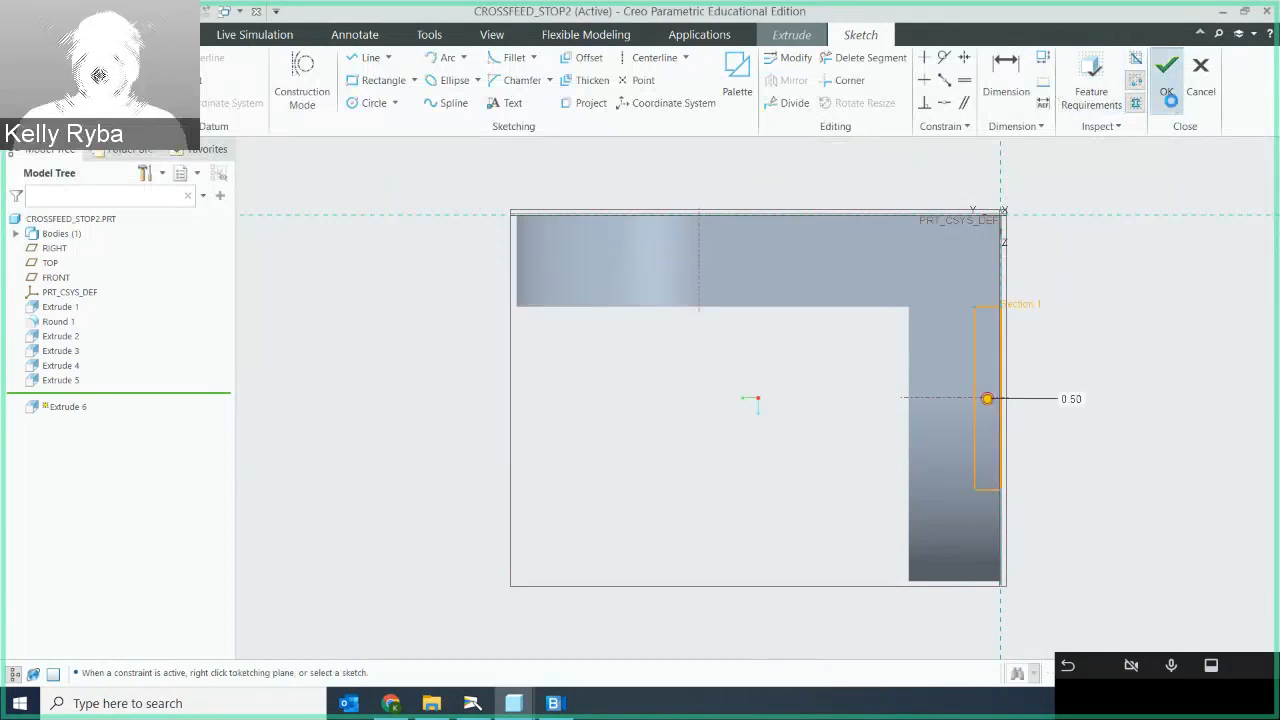
# Complete the rectangle as a material-removing extrusion running through the full length of the base, forming the bottom slot
pyautogui.moveTo(951, 337)
pyautogui.mouseDown(button='middle')
pyautogui.moveTo(1046, 280)
pyautogui.moveTo(952, 232)
pyautogui.moveTo(1103, 166)
pyautogui.moveTo(1086, 126)
pyautogui.moveTo(1046, 121)
pyautogui.moveTo(1023, 137)
pyautogui.mouseUp(button='middle')
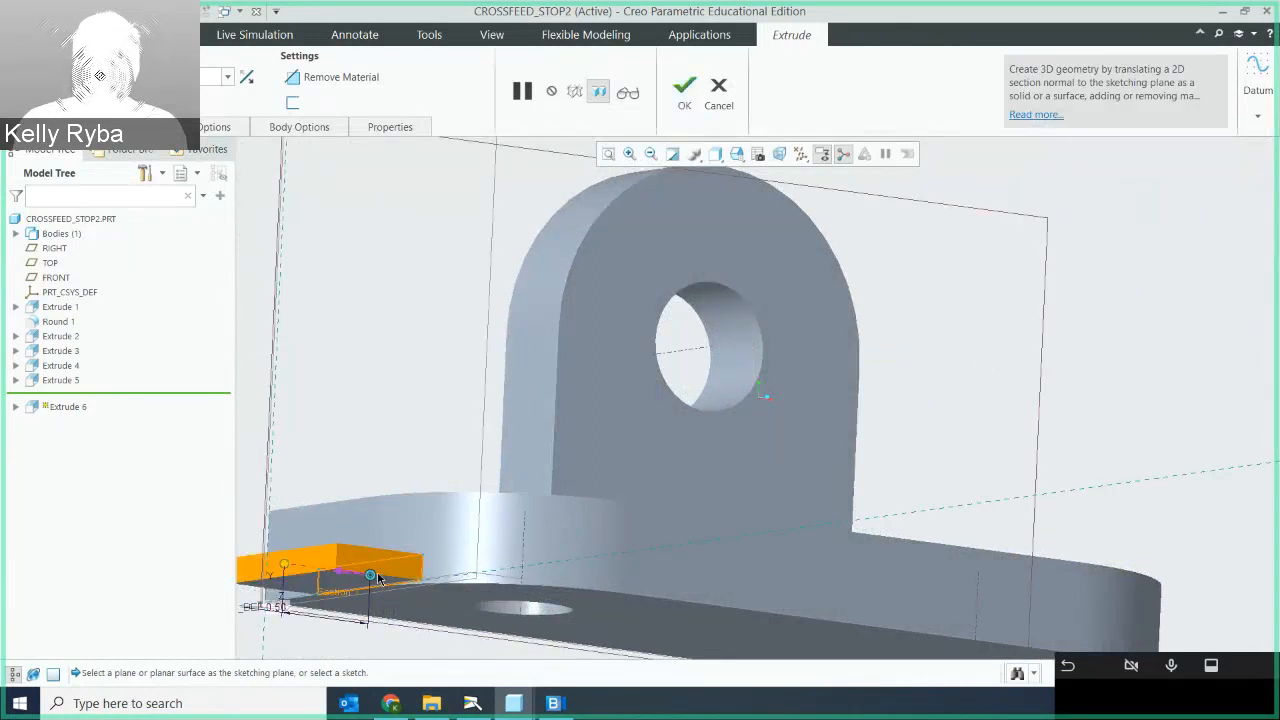
pyautogui.click(327, 79)
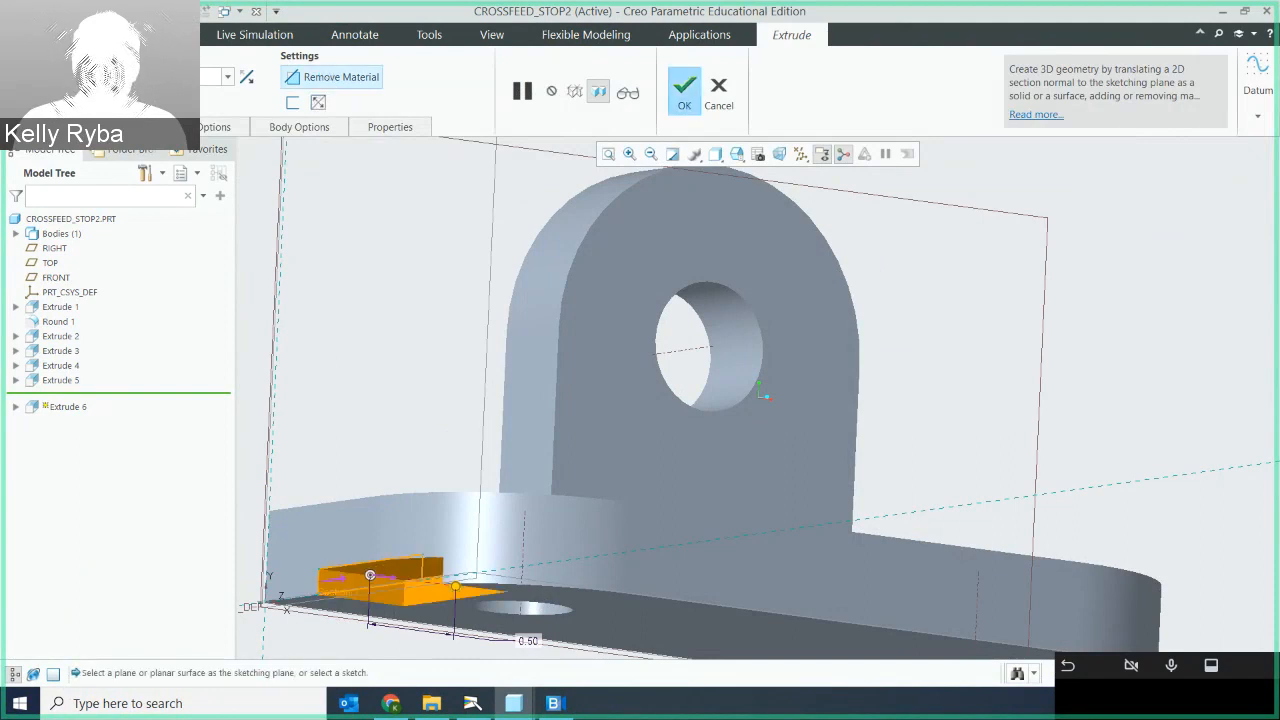
pyautogui.click(143, 174)
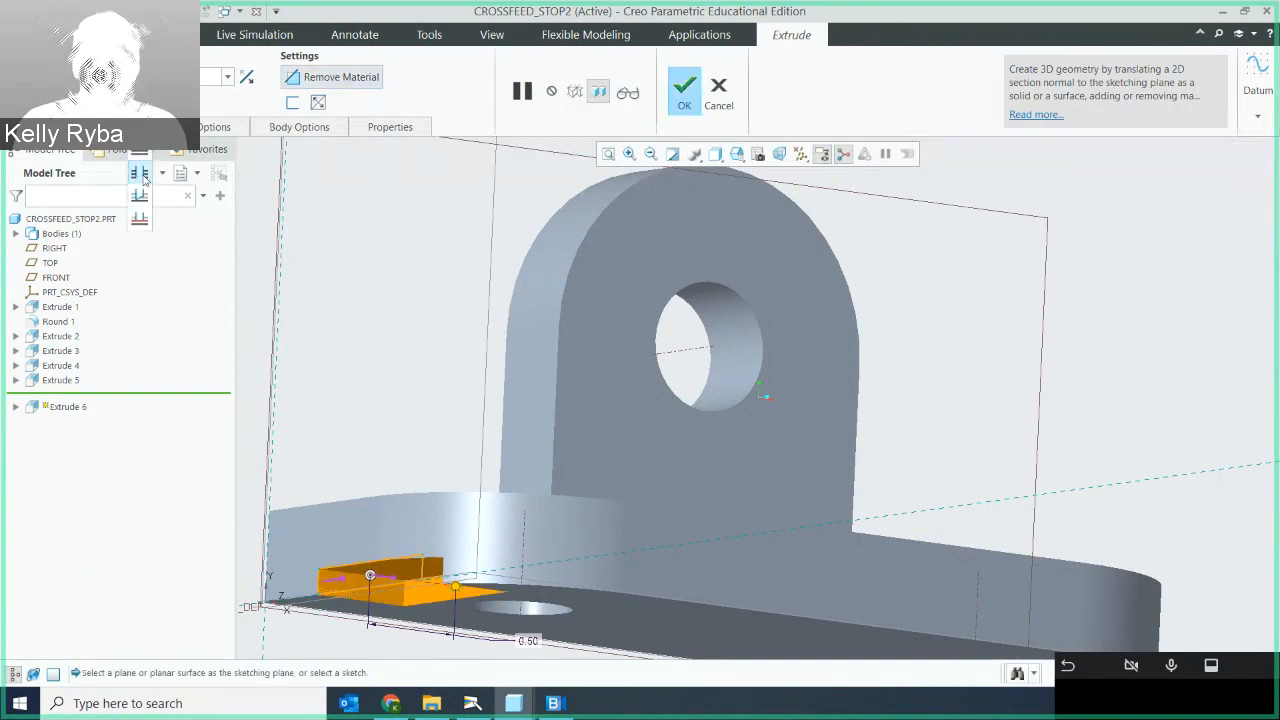
pyautogui.click(143, 177)
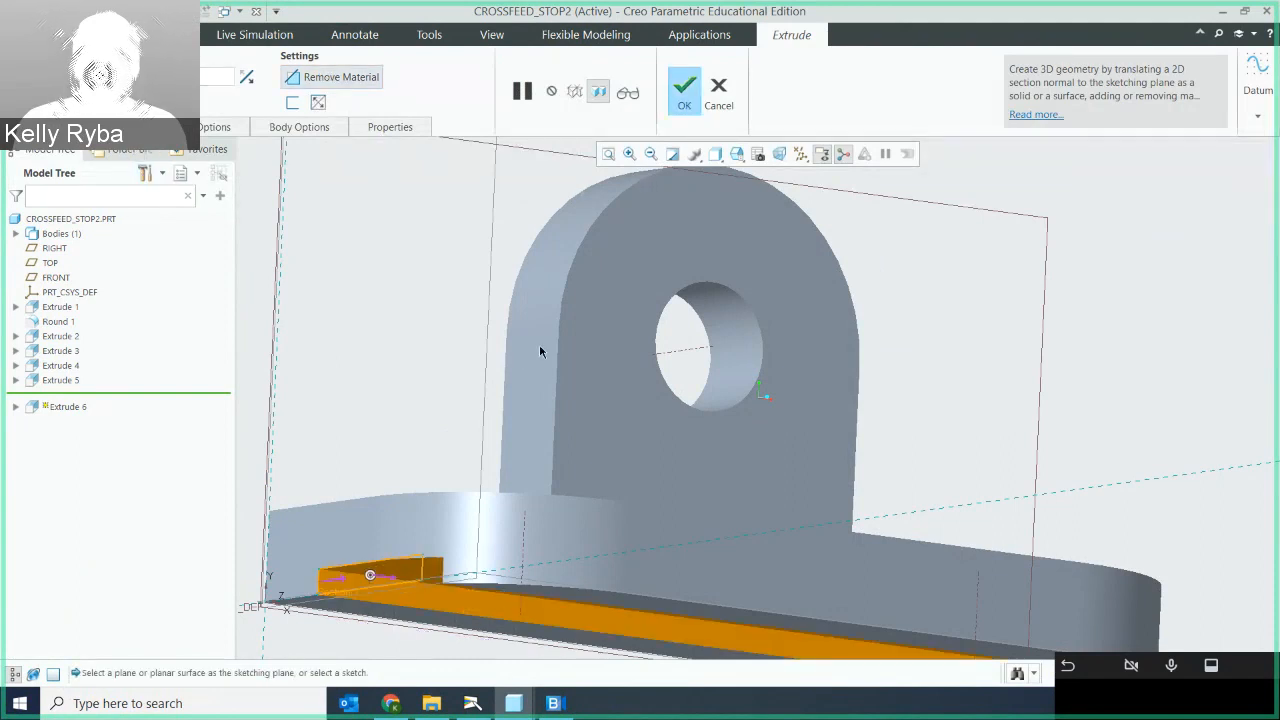
pyautogui.moveTo(539, 344); pyautogui.dragTo(456, 318, button='middle')
pyautogui.scroll(-2, 663, 433)
pyautogui.scroll(5, 700, 415)
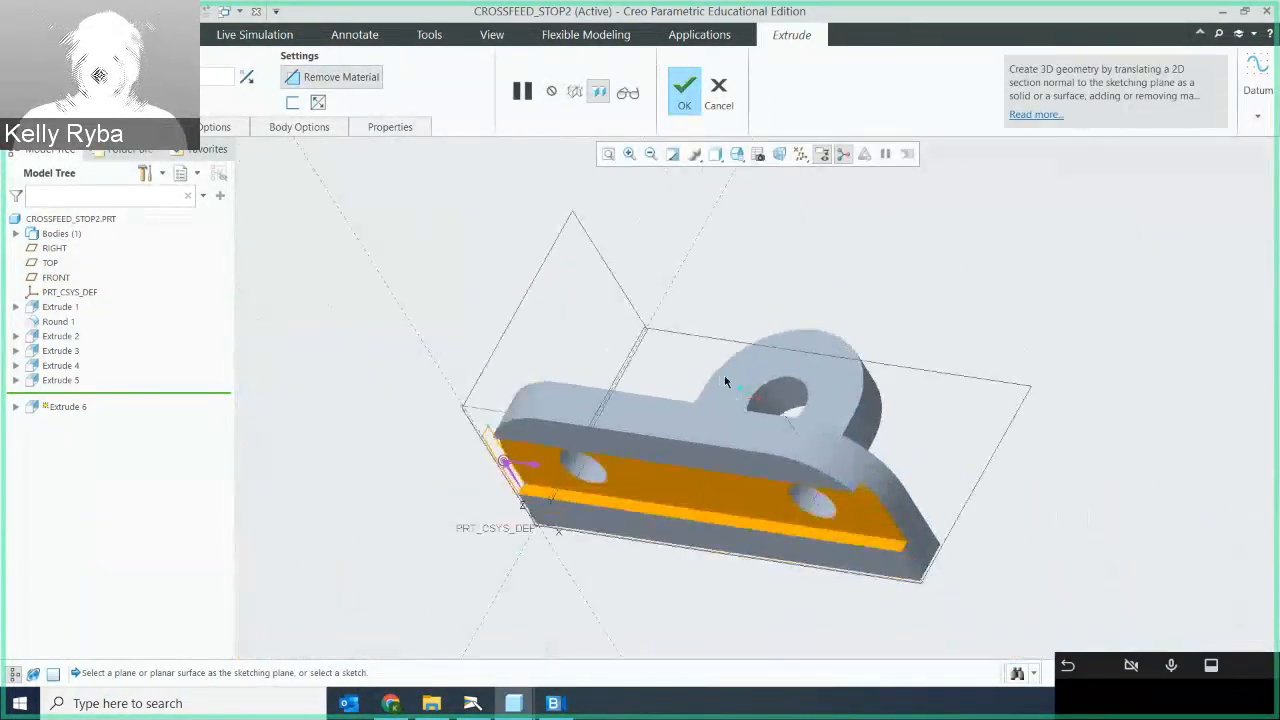
pyautogui.moveTo(726, 380); pyautogui.dragTo(670, 246, button='middle')
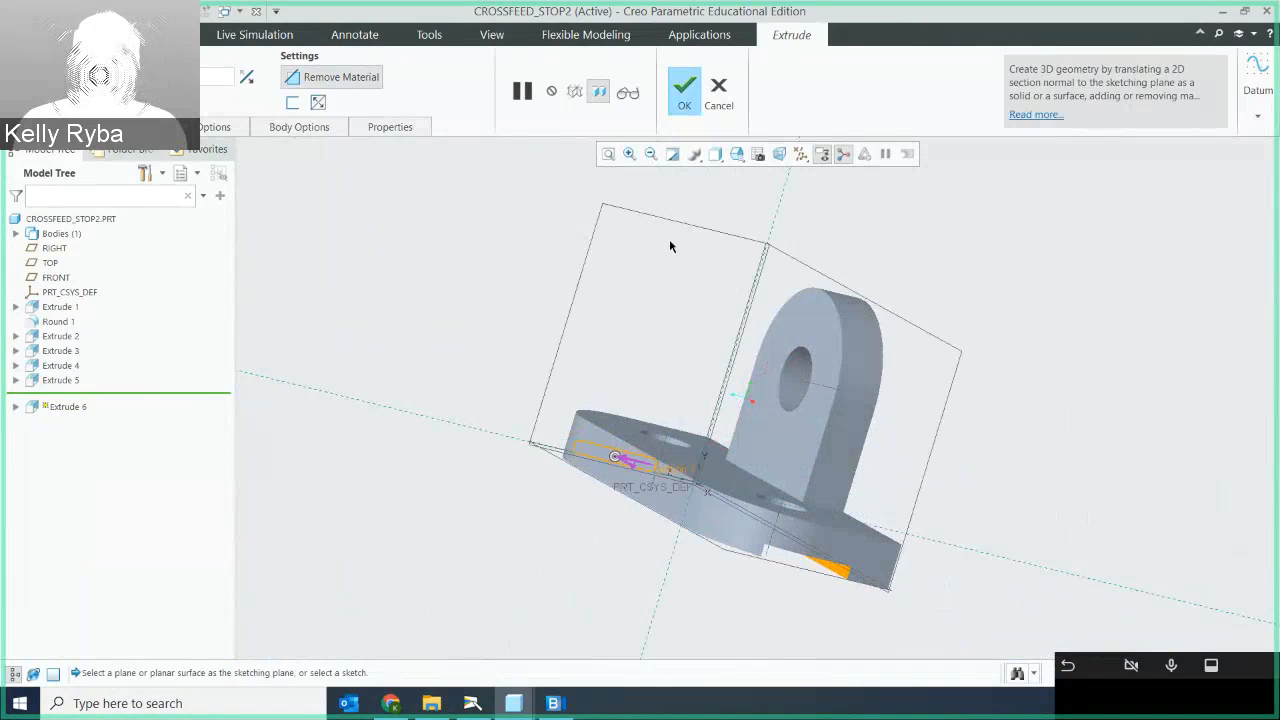
pyautogui.click(683, 100)
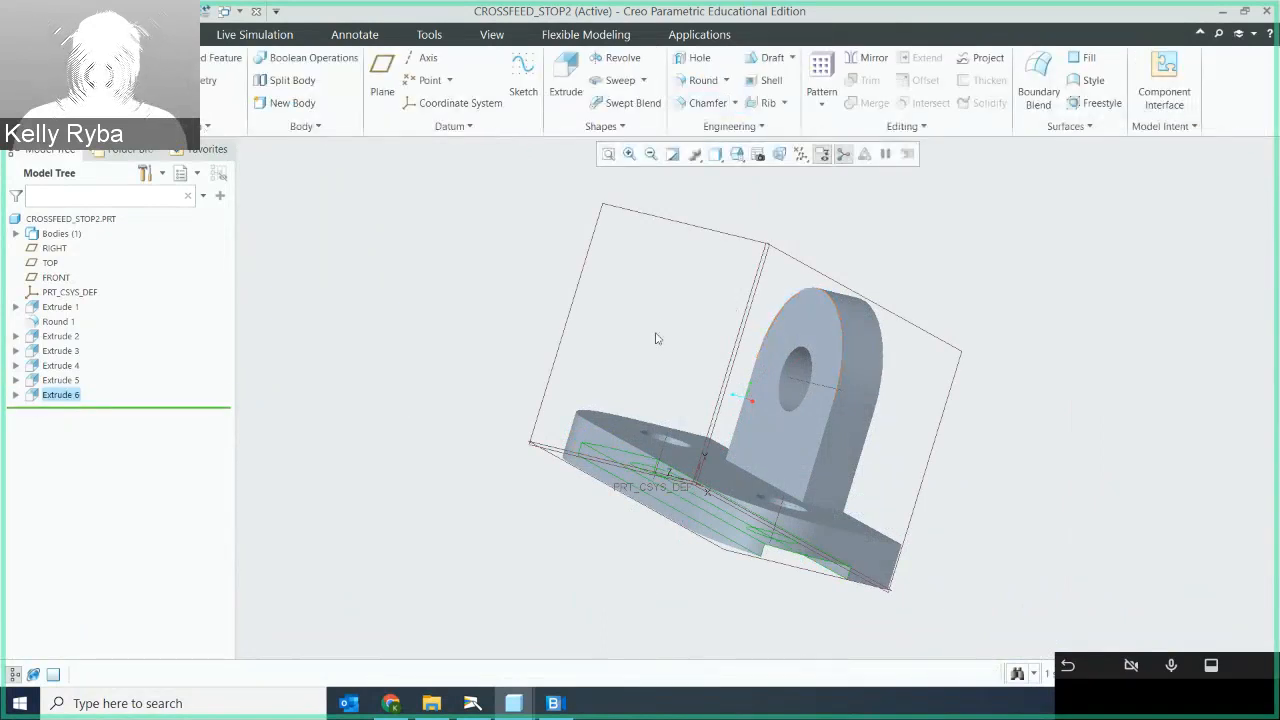
pyautogui.moveTo(660, 326)
pyautogui.mouseDown(button='middle')
pyautogui.moveTo(716, 383)
pyautogui.moveTo(689, 329)
pyautogui.moveTo(695, 360)
pyautogui.mouseUp(button='middle')
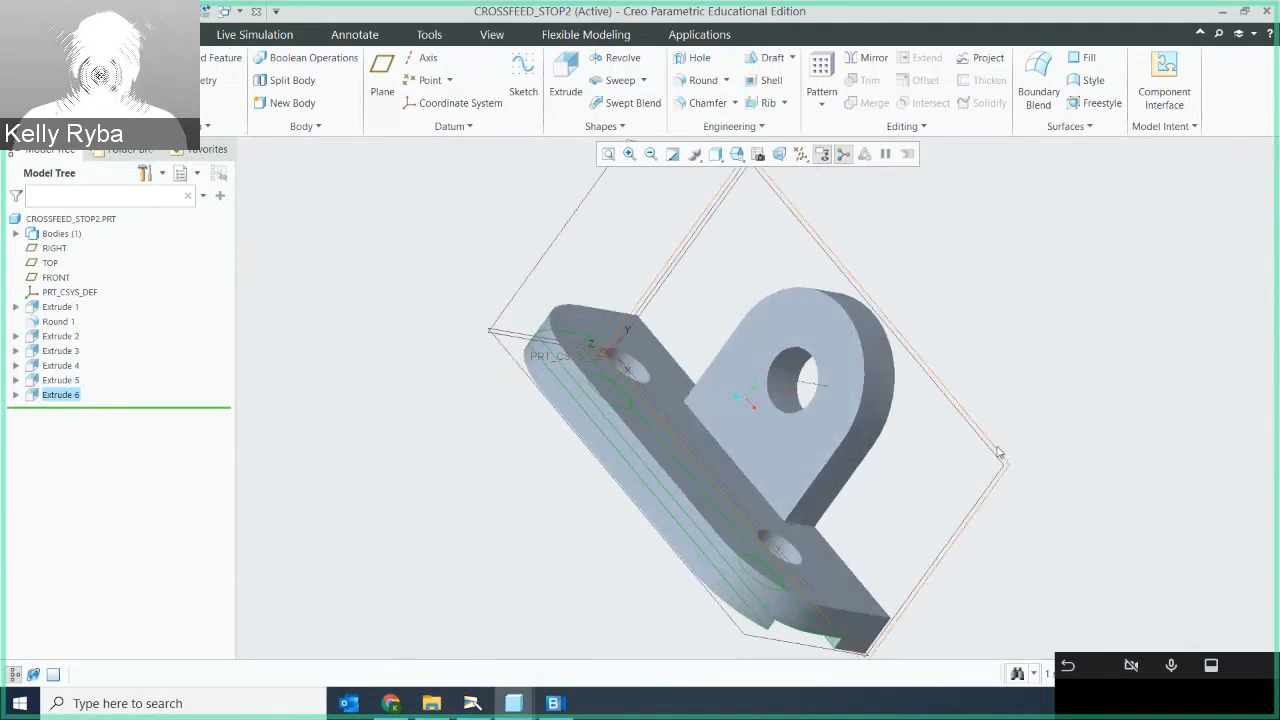
pyautogui.moveTo(997, 440)
pyautogui.mouseDown(button='middle')
pyautogui.moveTo(1040, 460)
pyautogui.moveTo(920, 406)
pyautogui.moveTo(951, 341)
pyautogui.moveTo(1010, 350)
pyautogui.moveTo(1049, 397)
pyautogui.moveTo(1058, 357)
pyautogui.mouseUp(button='middle')
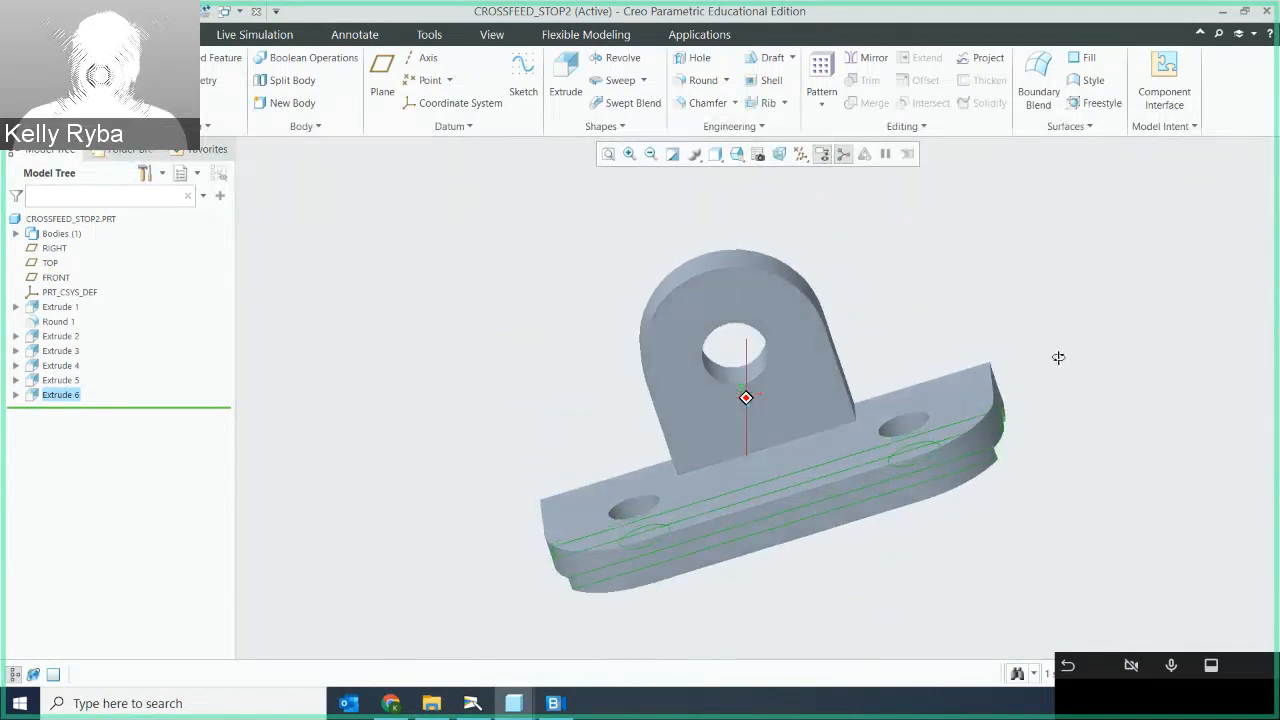
# Switch to the document camera to check the rounds and fillets in textbook problem 4.6, and return to Creo
pyautogui.click(473, 704)
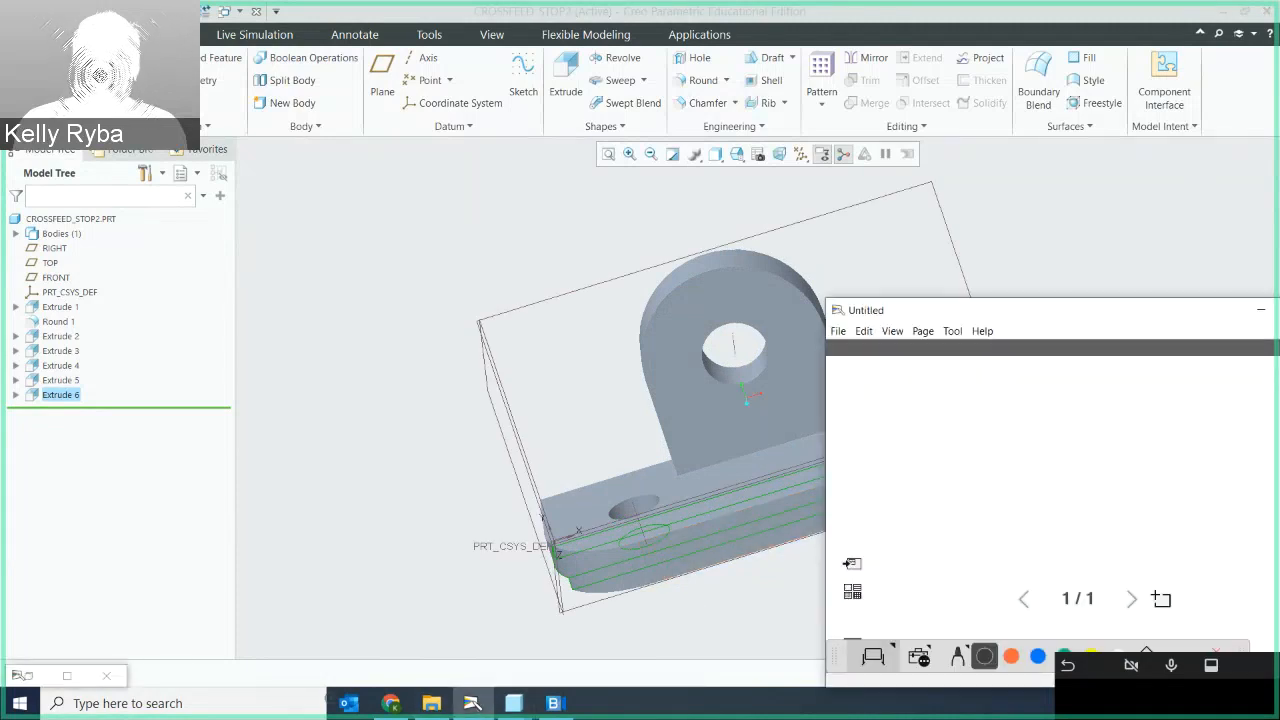
pyautogui.click(66, 676)
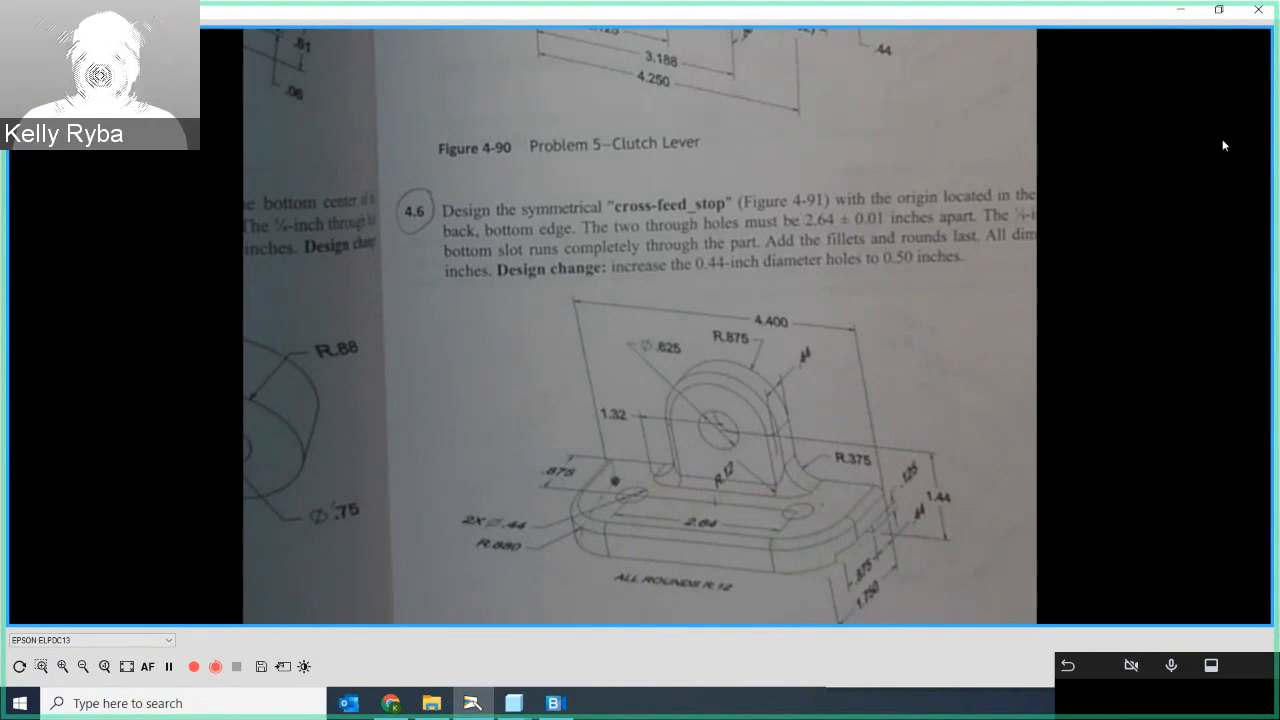
pyautogui.click(1177, 11)
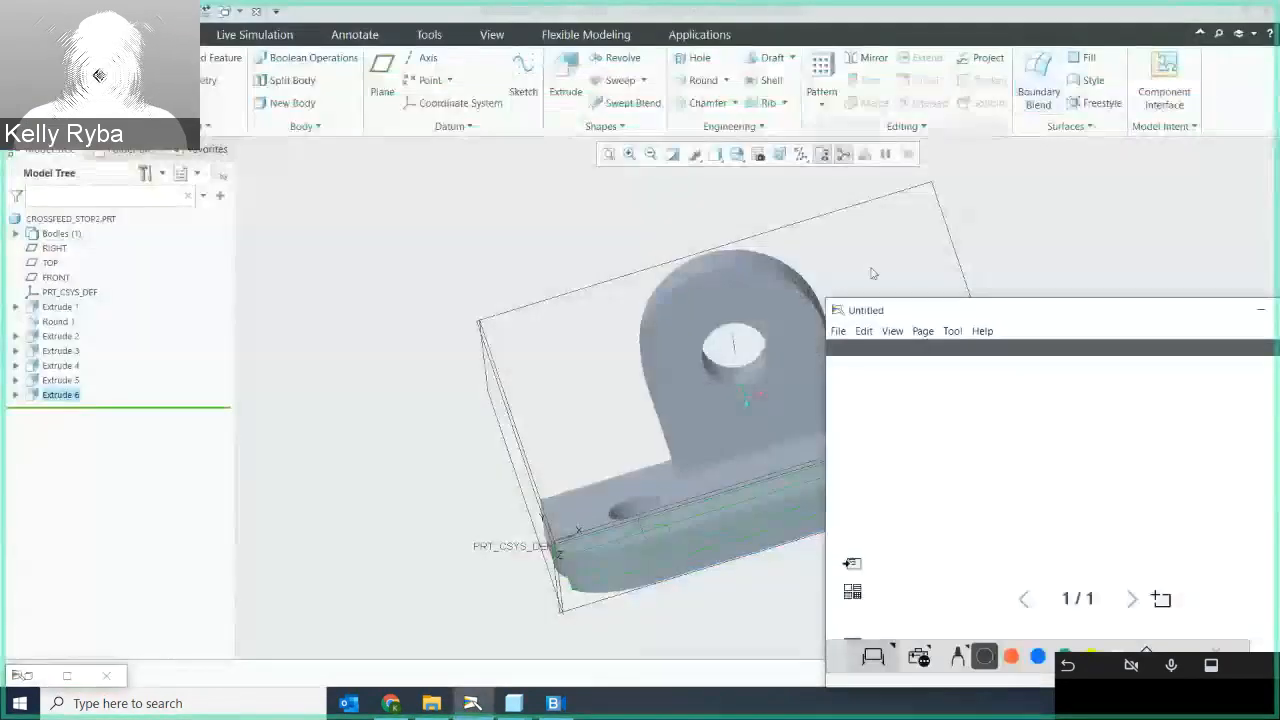
pyautogui.click(1259, 310)
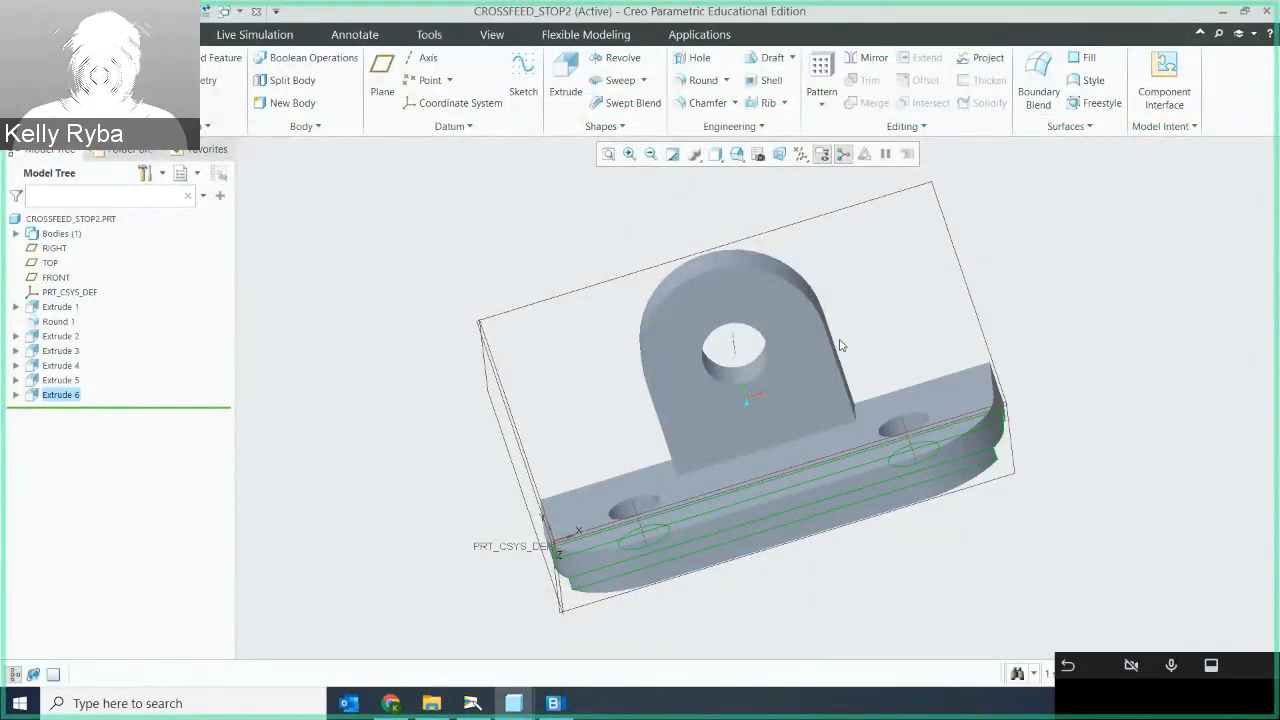
# Round the two edges where the upright's curved-plate sides meet the base with a 0.375 radius
pyautogui.moveTo(872, 330)
pyautogui.mouseDown(button='middle')
pyautogui.moveTo(851, 323)
pyautogui.moveTo(746, 397)
pyautogui.moveTo(889, 343)
pyautogui.mouseUp(button='middle')
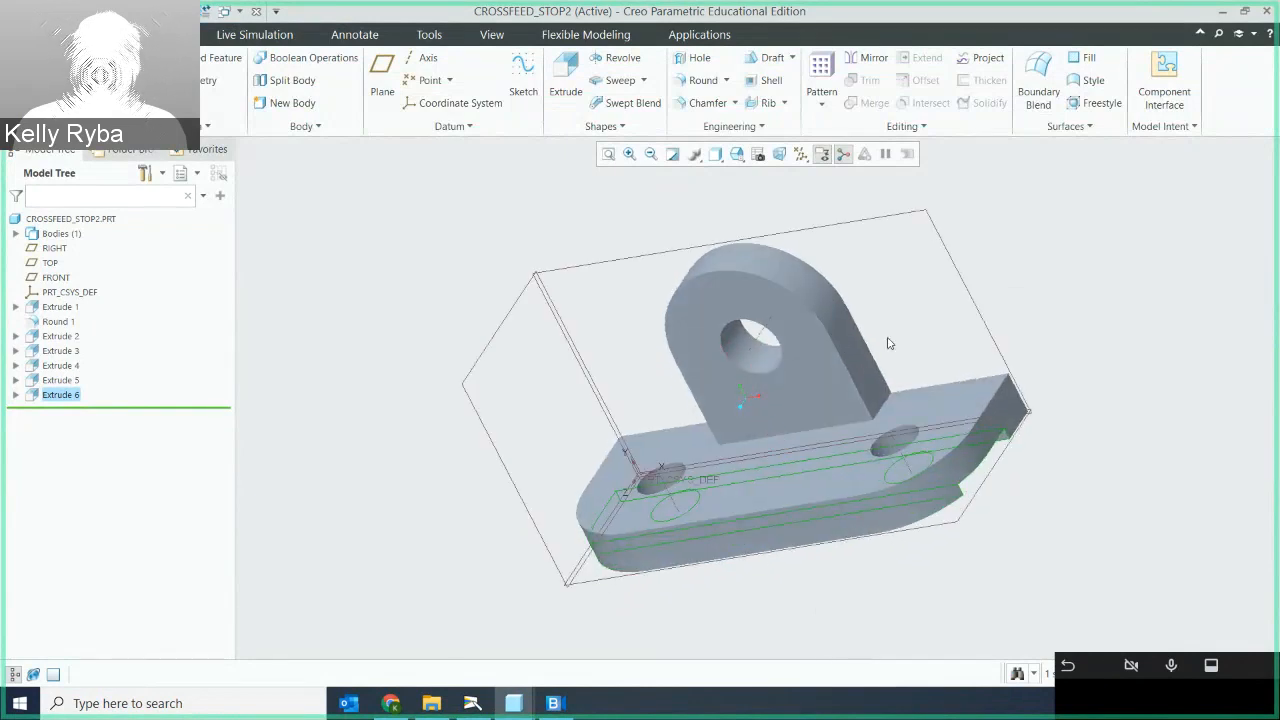
pyautogui.click(700, 80)
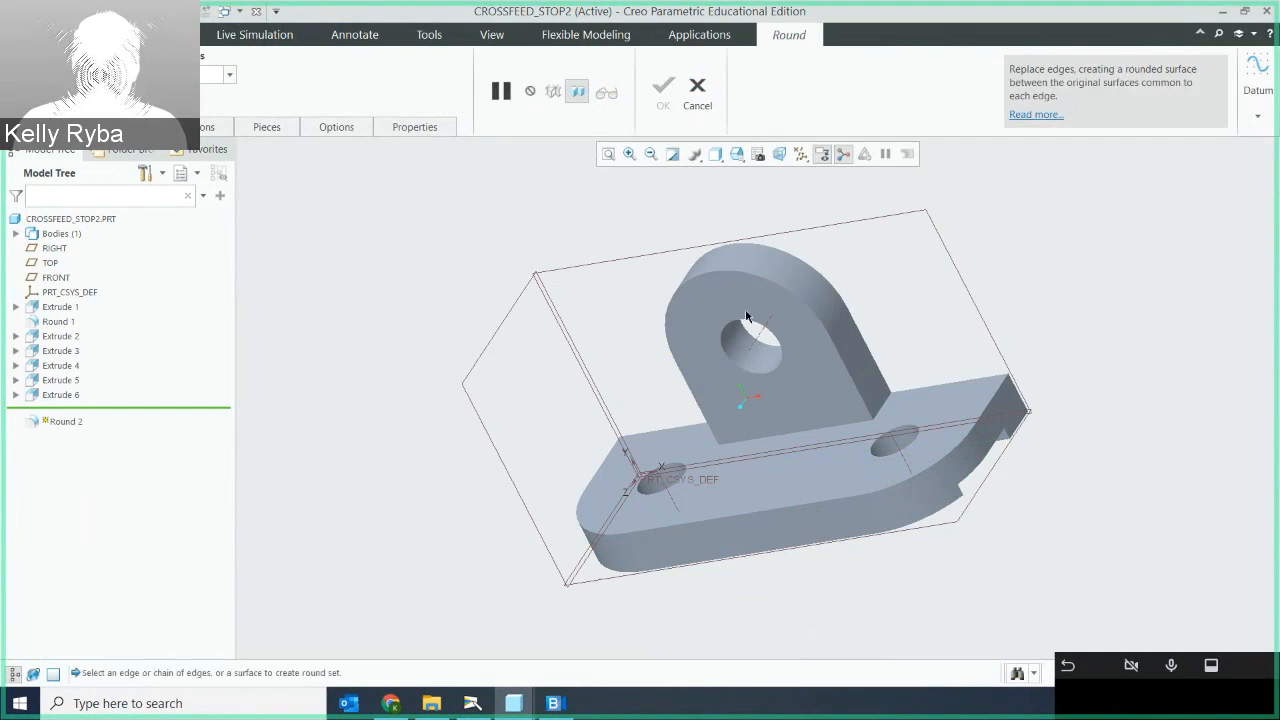
pyautogui.click(883, 400)
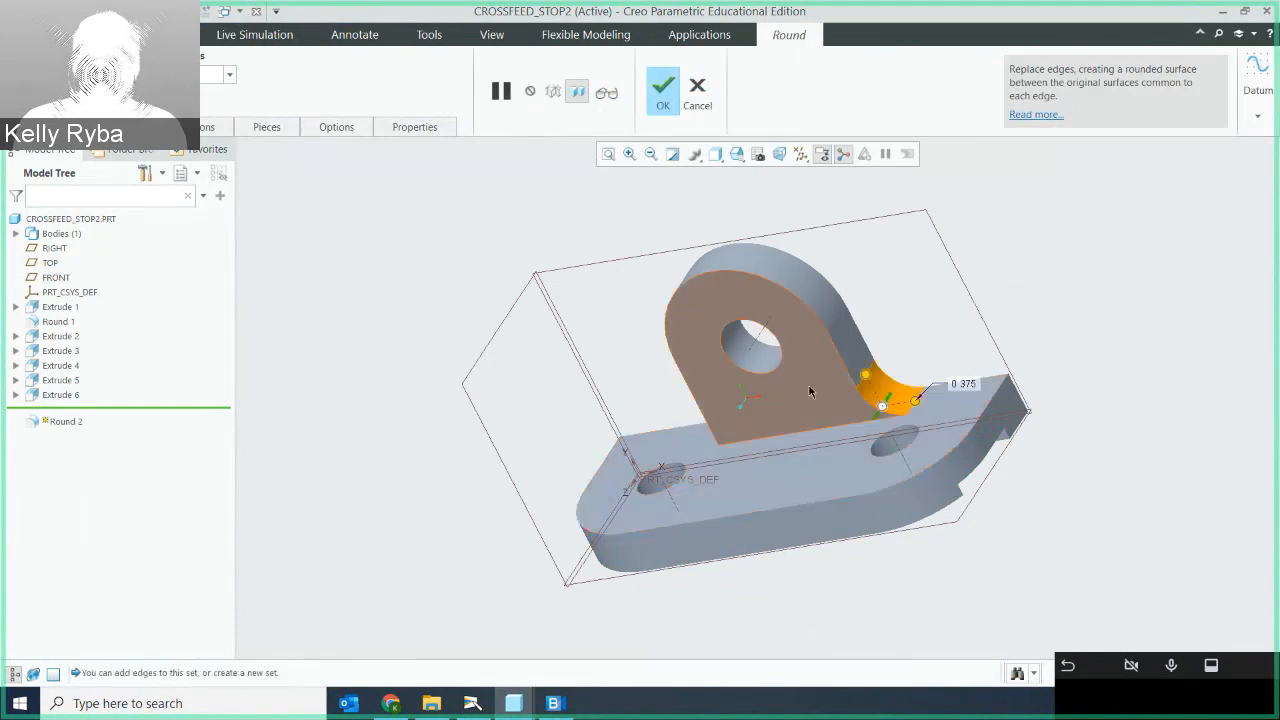
pyautogui.moveTo(810, 391); pyautogui.dragTo(667, 403, button='middle')
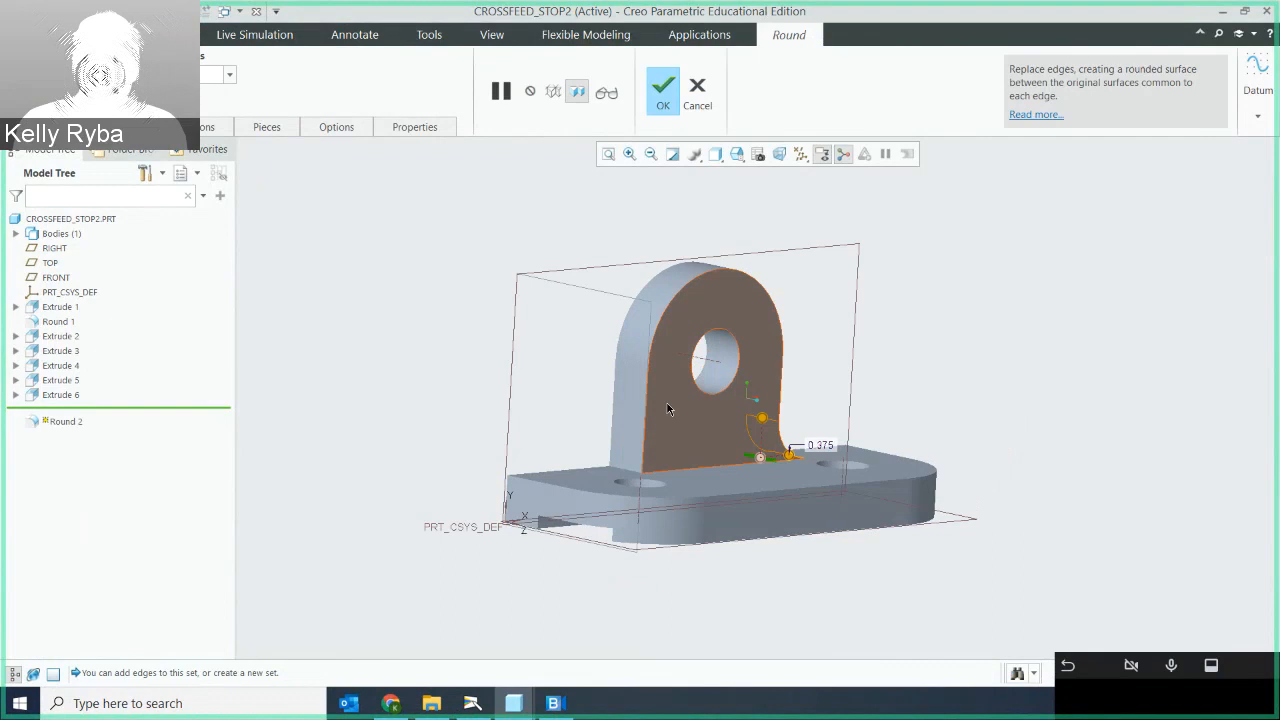
pyautogui.click(626, 469)
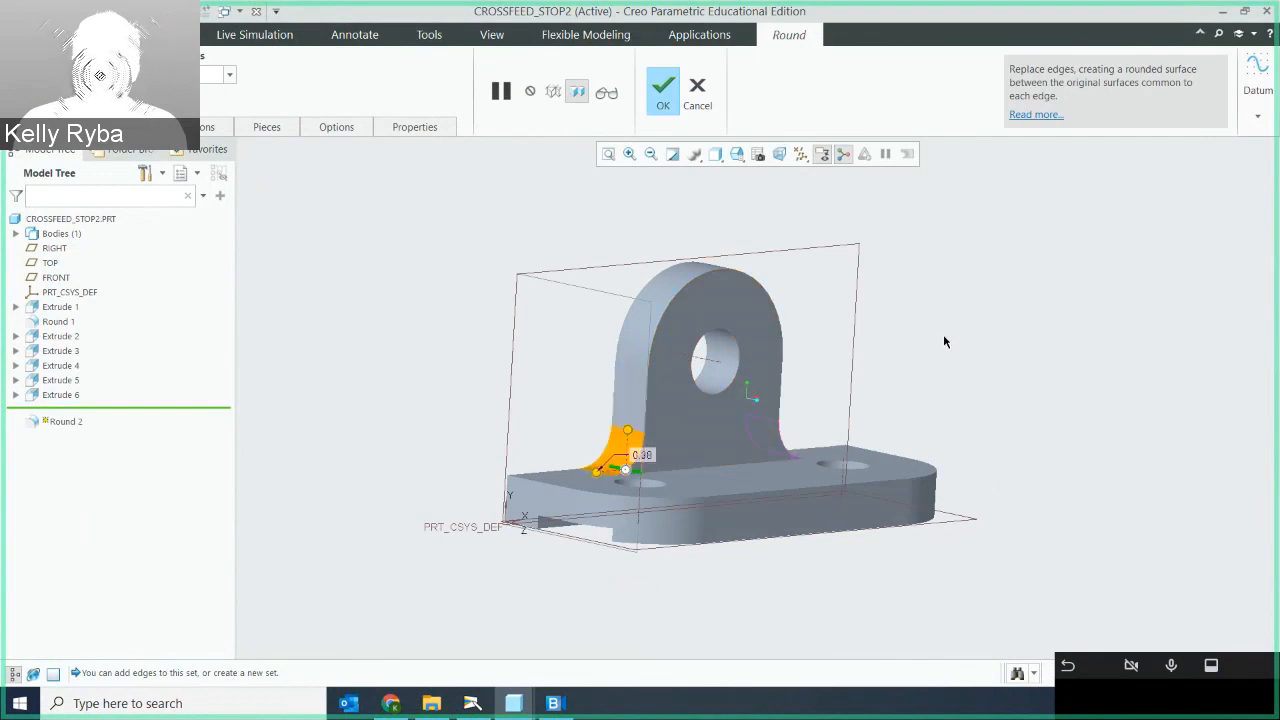
pyautogui.moveTo(943, 342); pyautogui.dragTo(900, 352, button='middle')
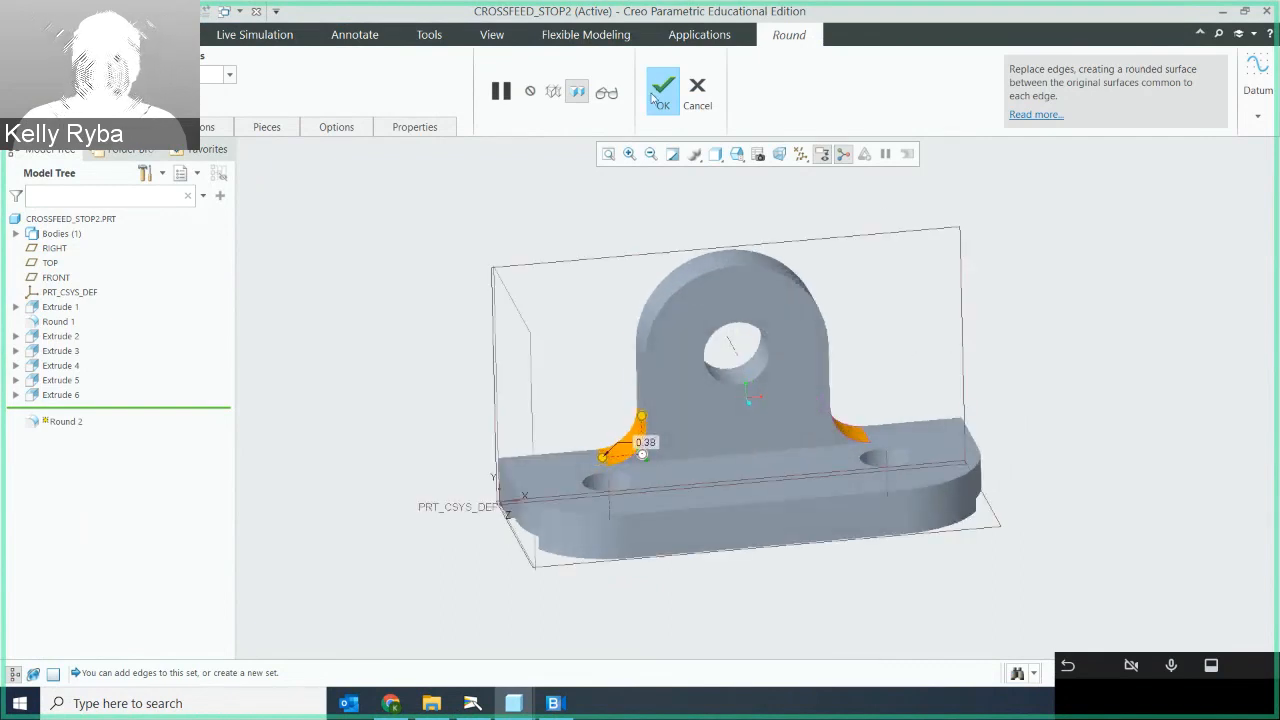
pyautogui.click(658, 98)
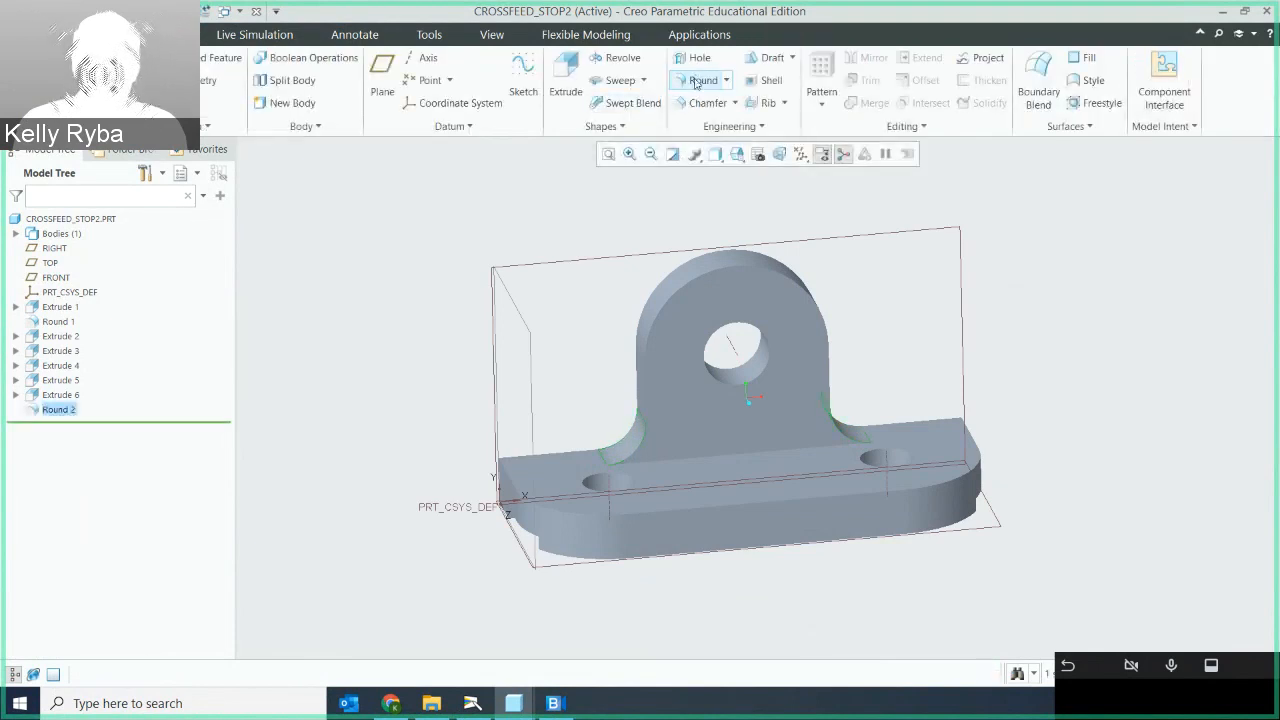
# Add 0.125 rounds to the upright's front outline, its front junction with the base, and the base's upper outer edge
pyautogui.click(697, 81)
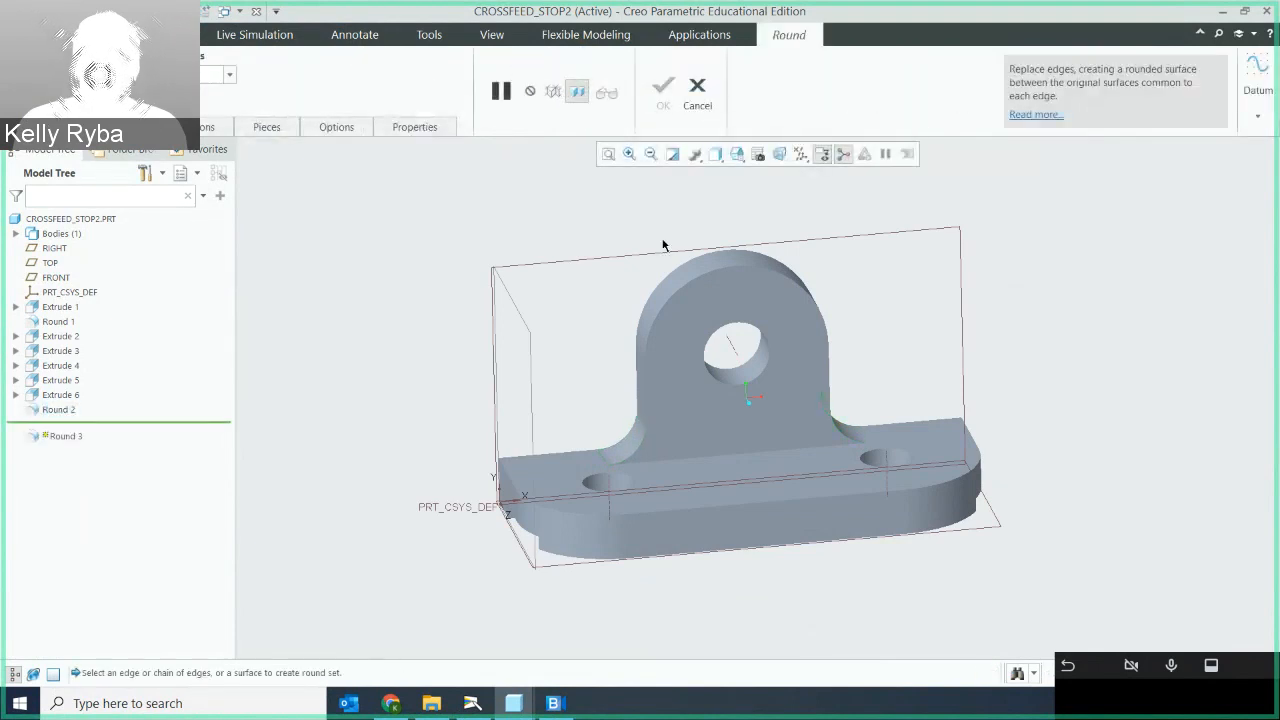
pyautogui.click(731, 267)
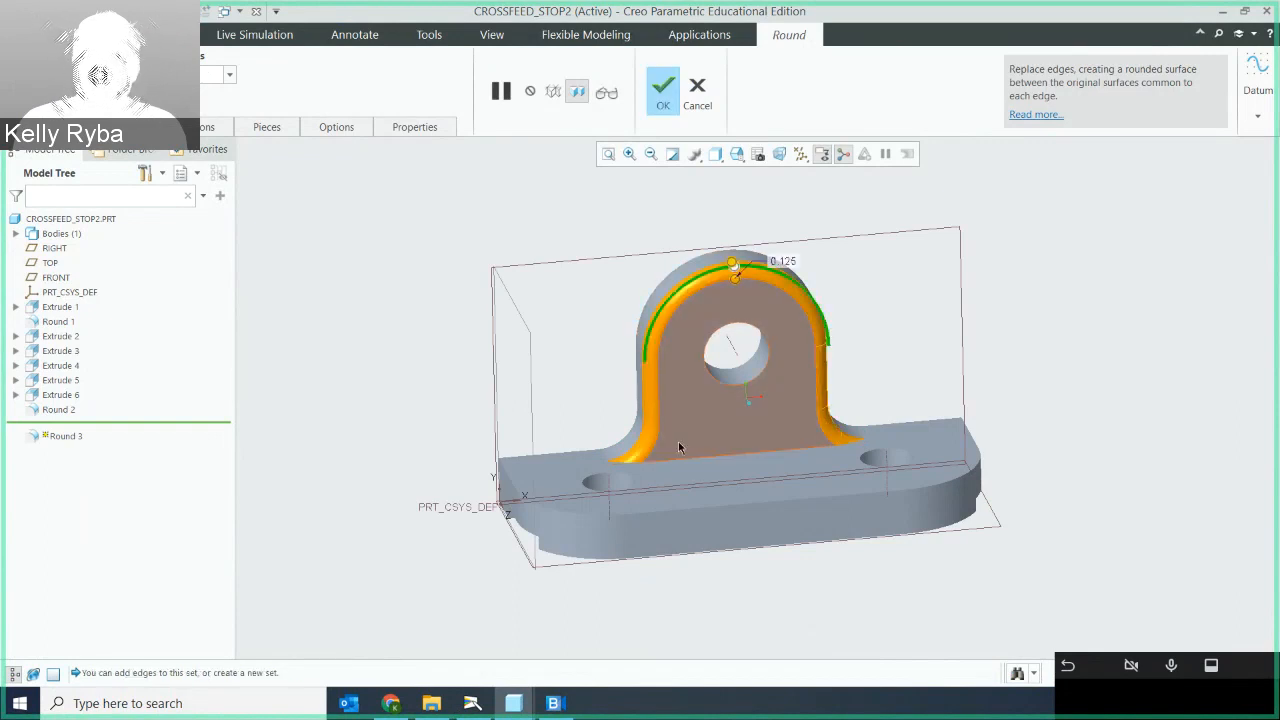
pyautogui.click(688, 456)
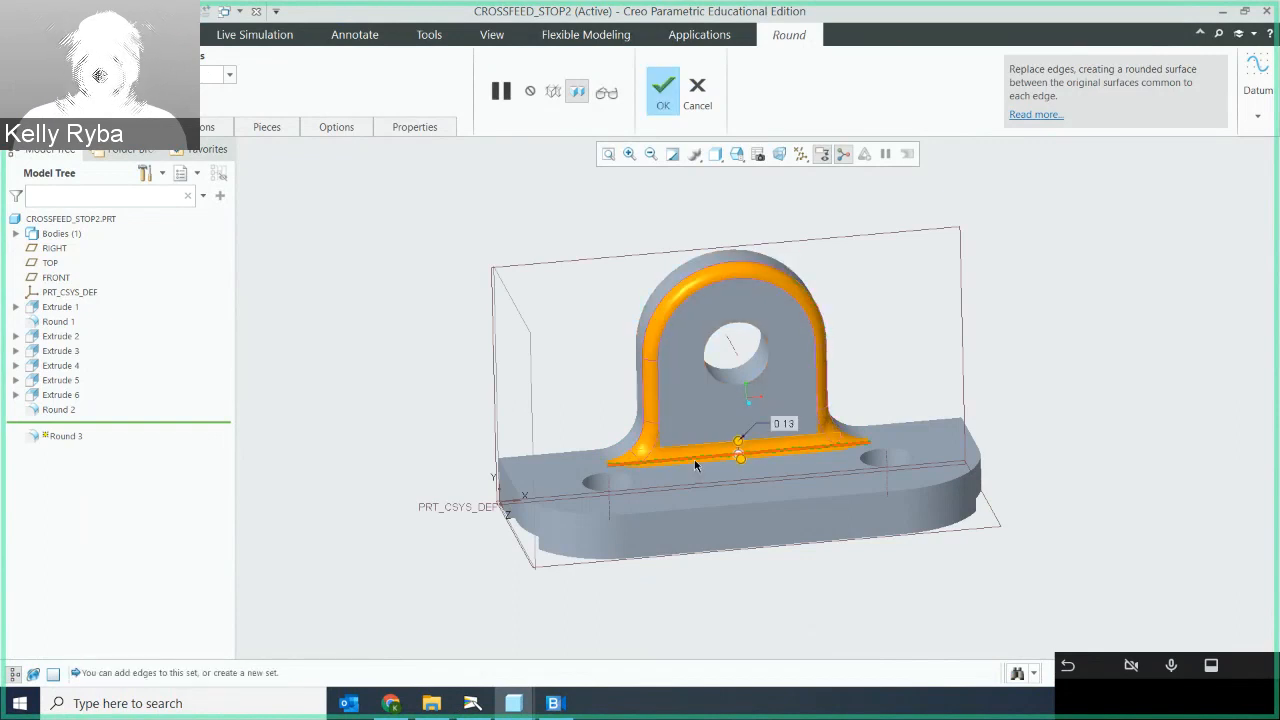
pyautogui.click(508, 479)
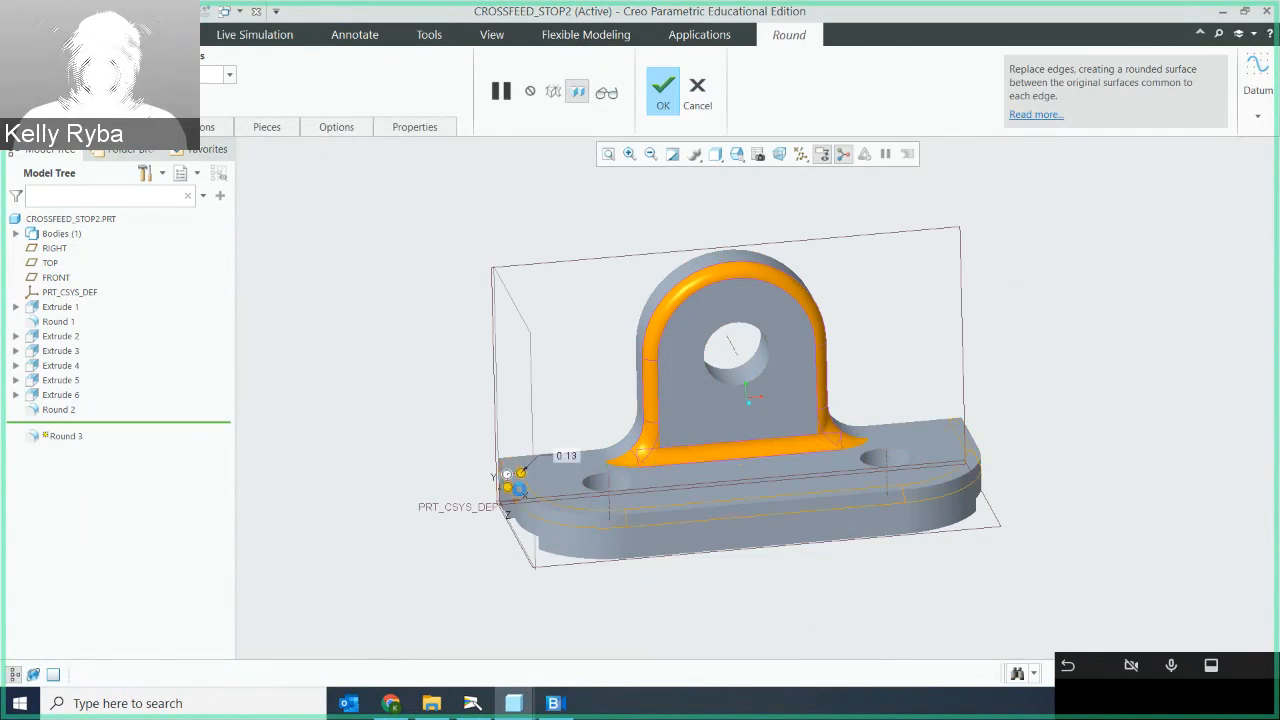
pyautogui.moveTo(820, 314); pyautogui.dragTo(844, 325, button='middle')
pyautogui.middleClick(840, 313)
pyautogui.moveTo(810, 262)
pyautogui.mouseDown(button='middle')
pyautogui.moveTo(797, 249)
pyautogui.moveTo(807, 242)
pyautogui.mouseUp(button='middle')
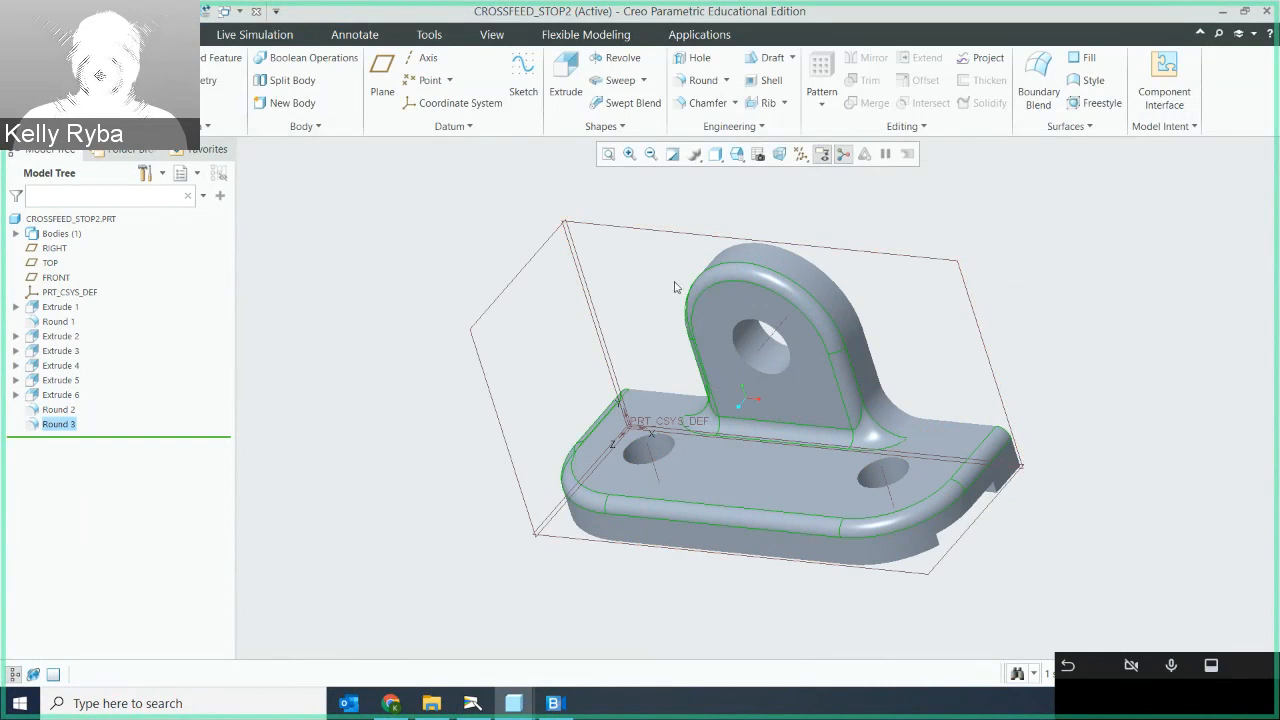
# Enlarge the finished part and take a rectangular screen snip covering the model tree and the model
pyautogui.scroll(2, 772, 292)
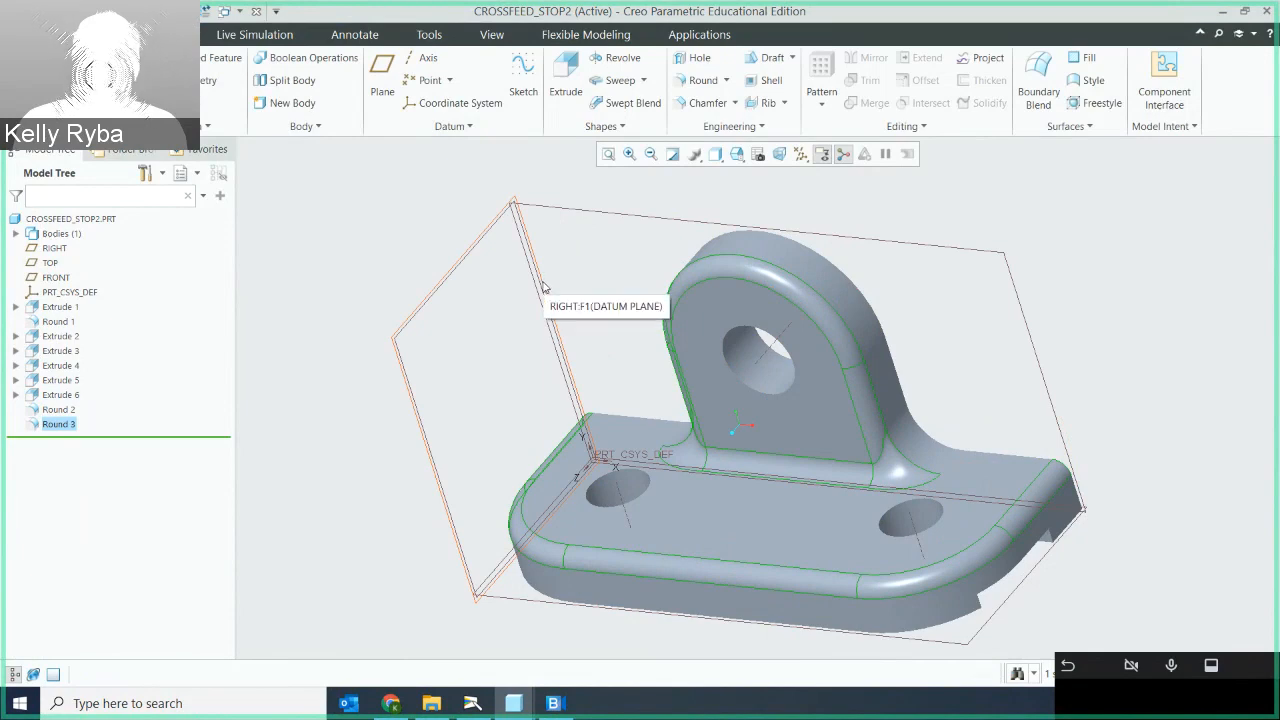
pyautogui.press('super+shift+s')
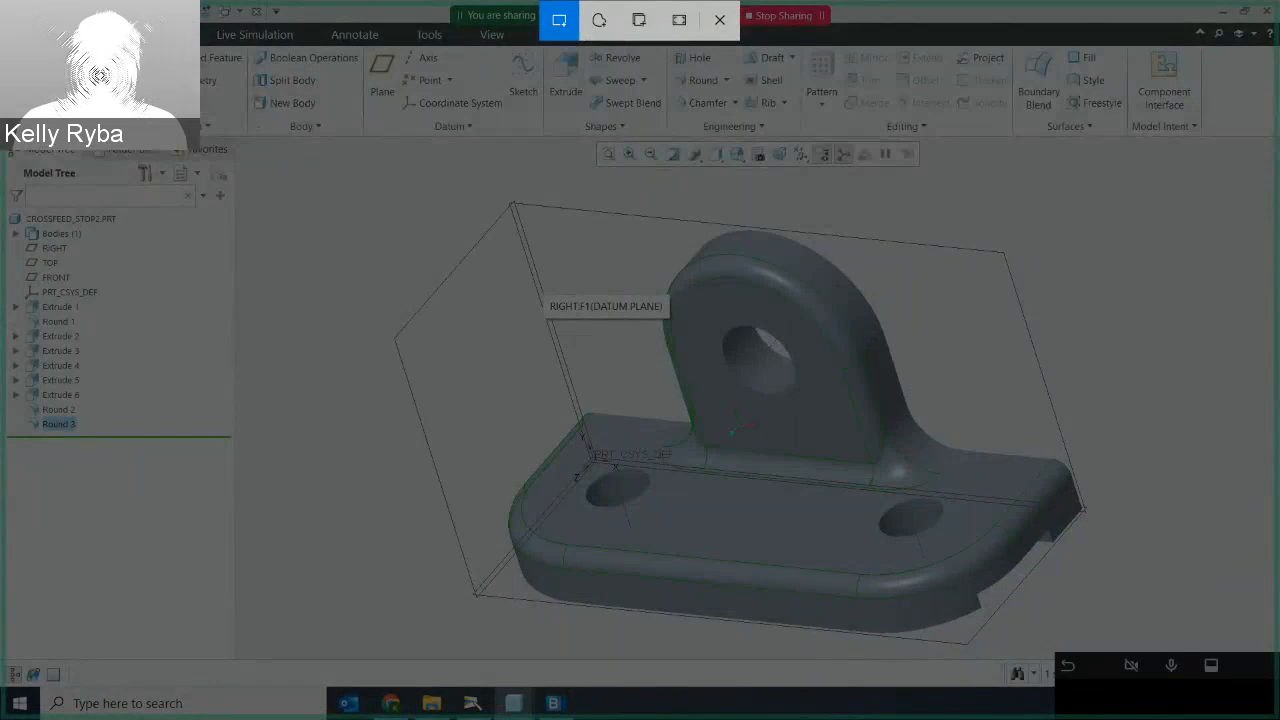
pyautogui.moveTo(5, 6); pyautogui.dragTo(1138, 637)
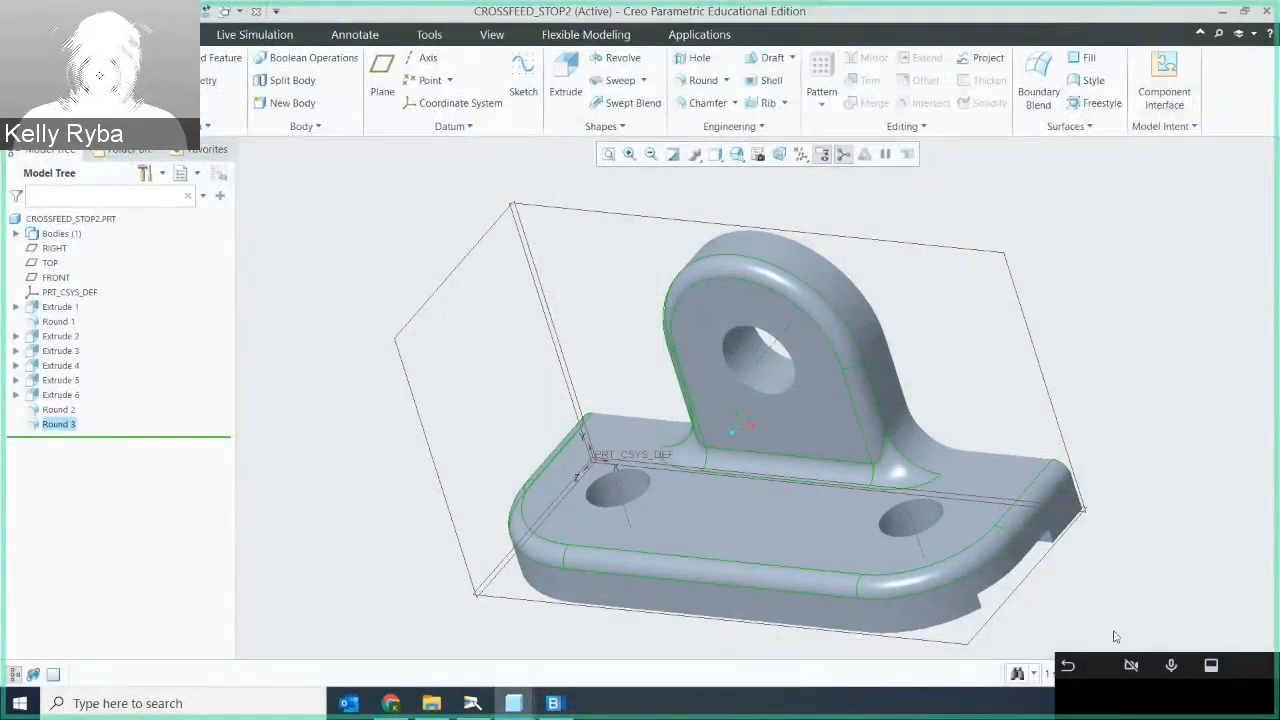